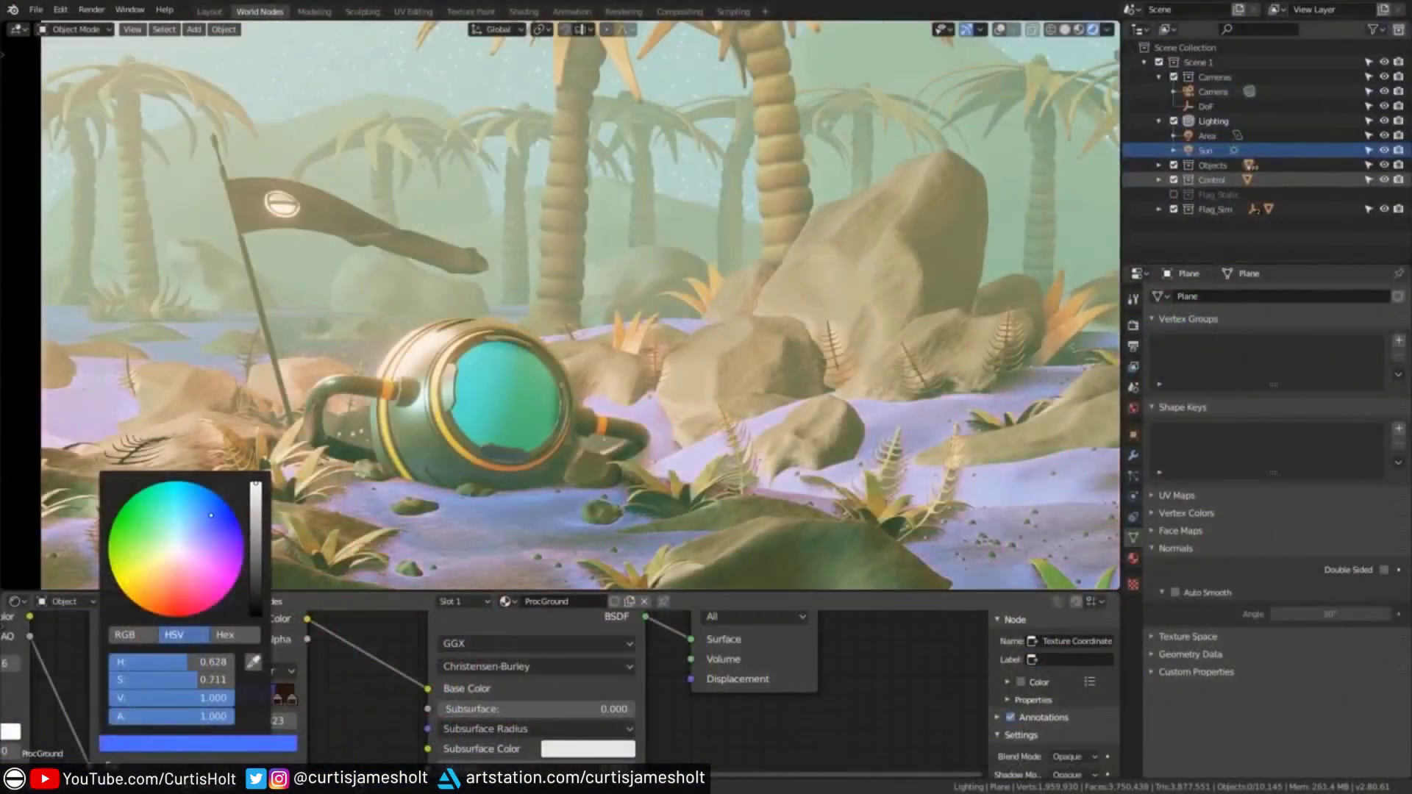
mouse_move(163, 495)
left_mouse_down()
mouse_move(147, 504)
mouse_move(134, 569)
mouse_move(164, 588)
mouse_move(213, 574)
left_mouse_up()
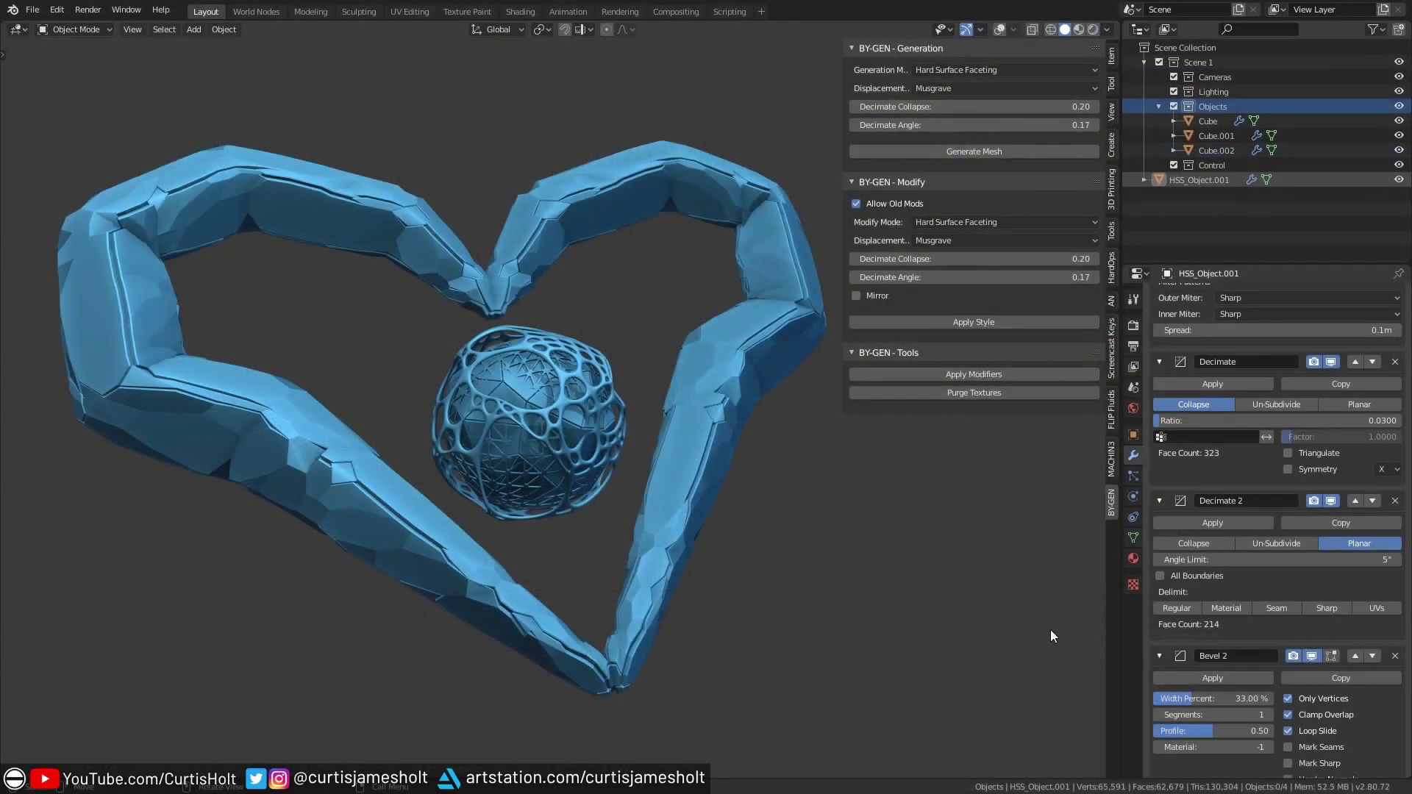
mouse_move(1206, 559)
left_mouse_down()
mouse_move(1257, 559)
mouse_move(1216, 560)
left_mouse_up()
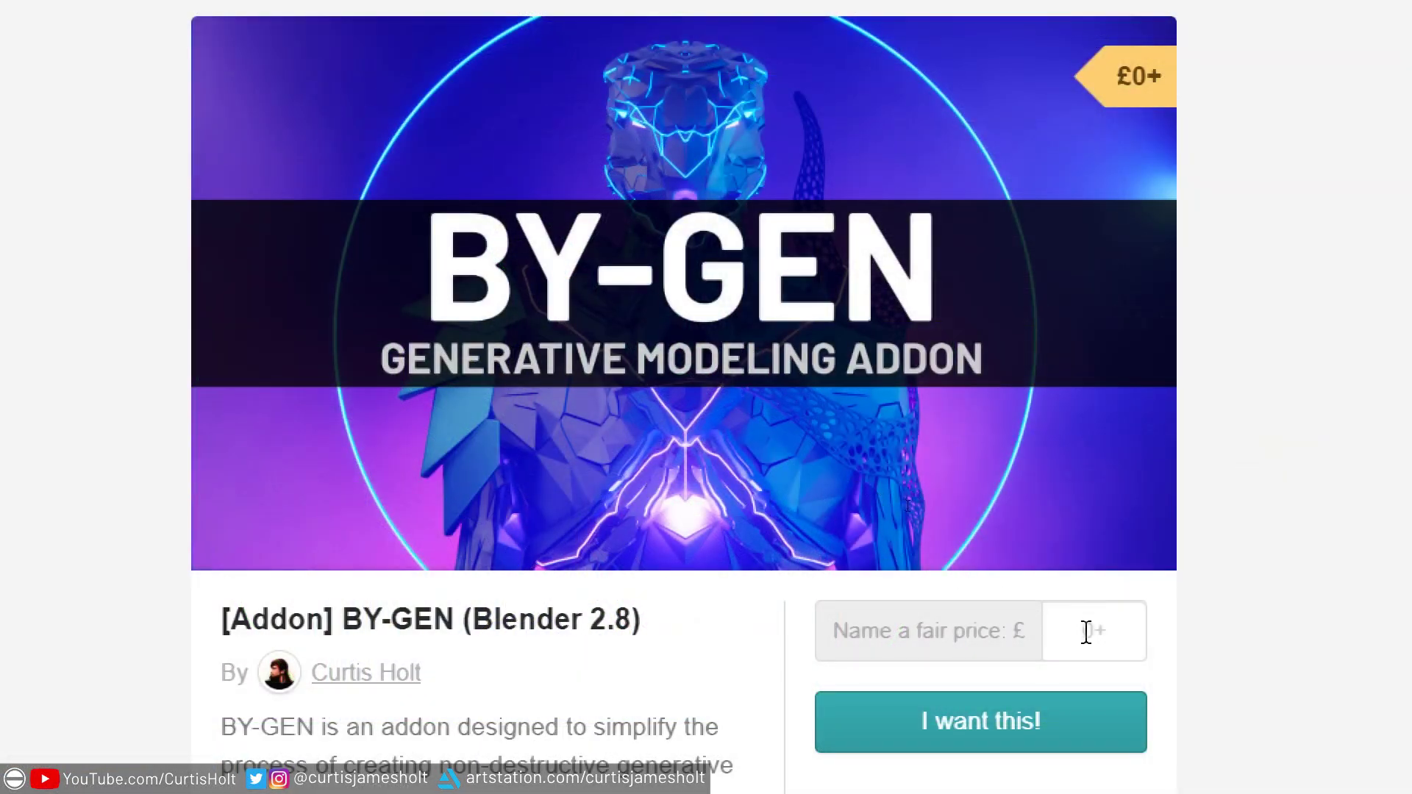
Step: Enter 5 pounds as the price to pay for the BY-GEN add-on on its store page
left_click(1130, 649)
type("0")
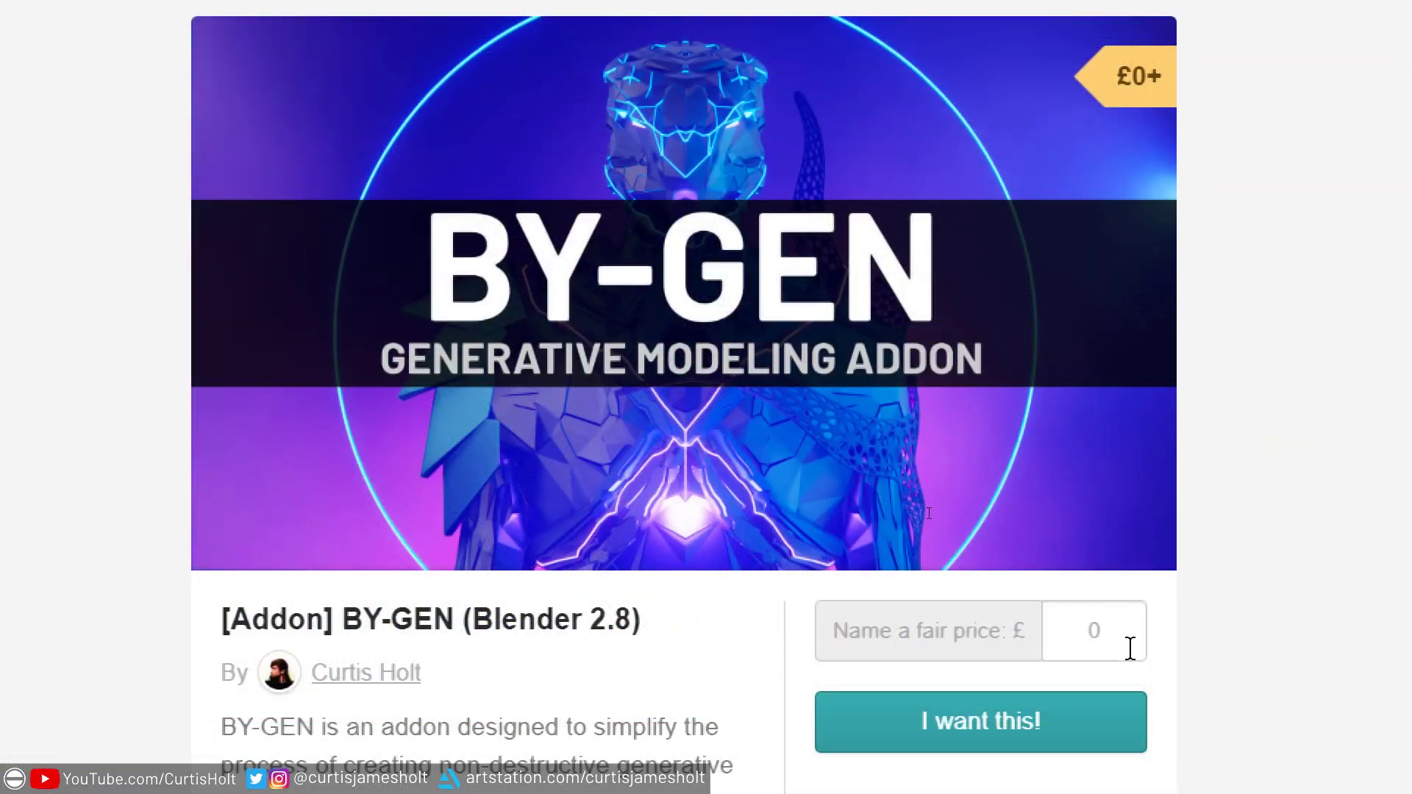
key("BackSpace")
type("5")
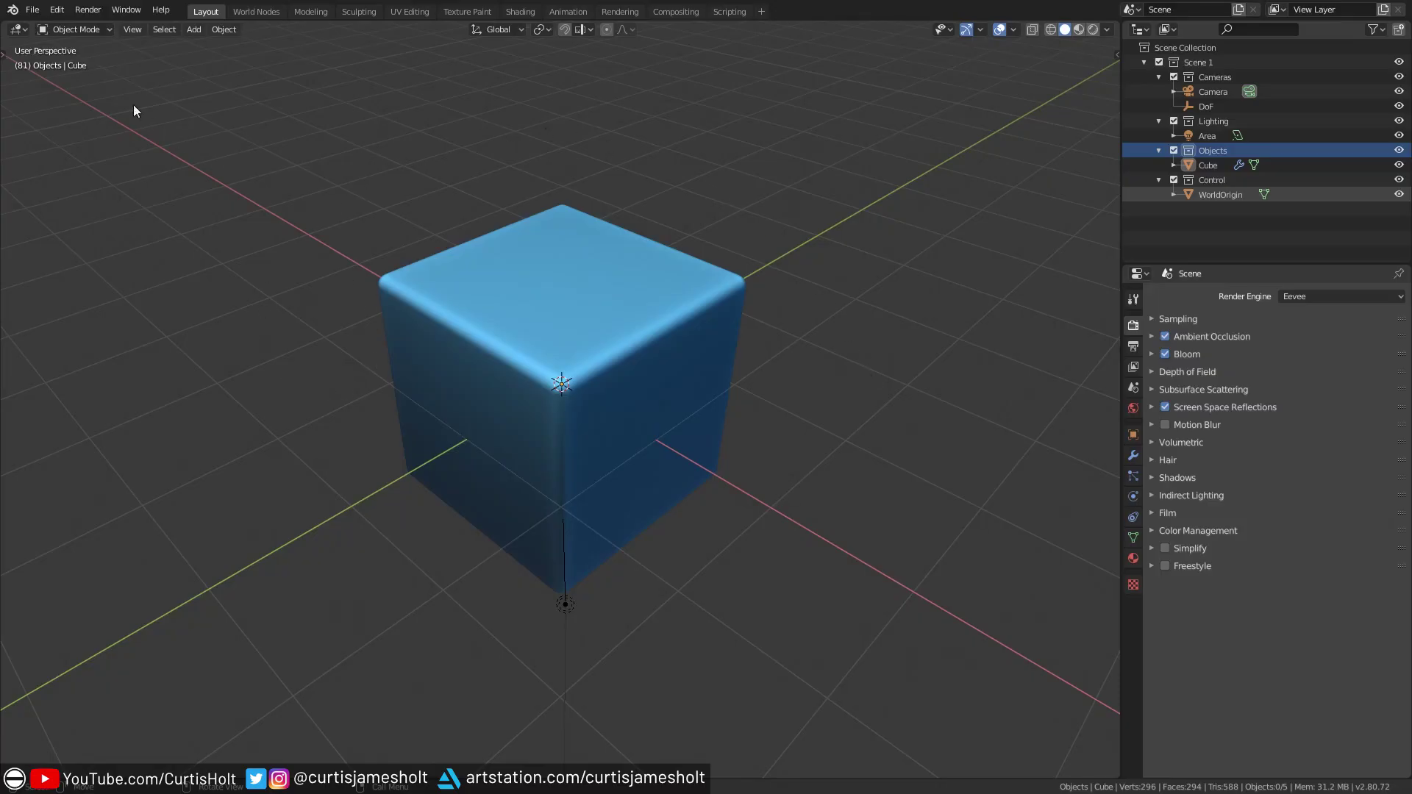
Step: Search the add-on preferences for "BY-", make sure BY-GEN is enabled, show its details, and close the preferences
left_click(57, 10)
left_click(96, 203)
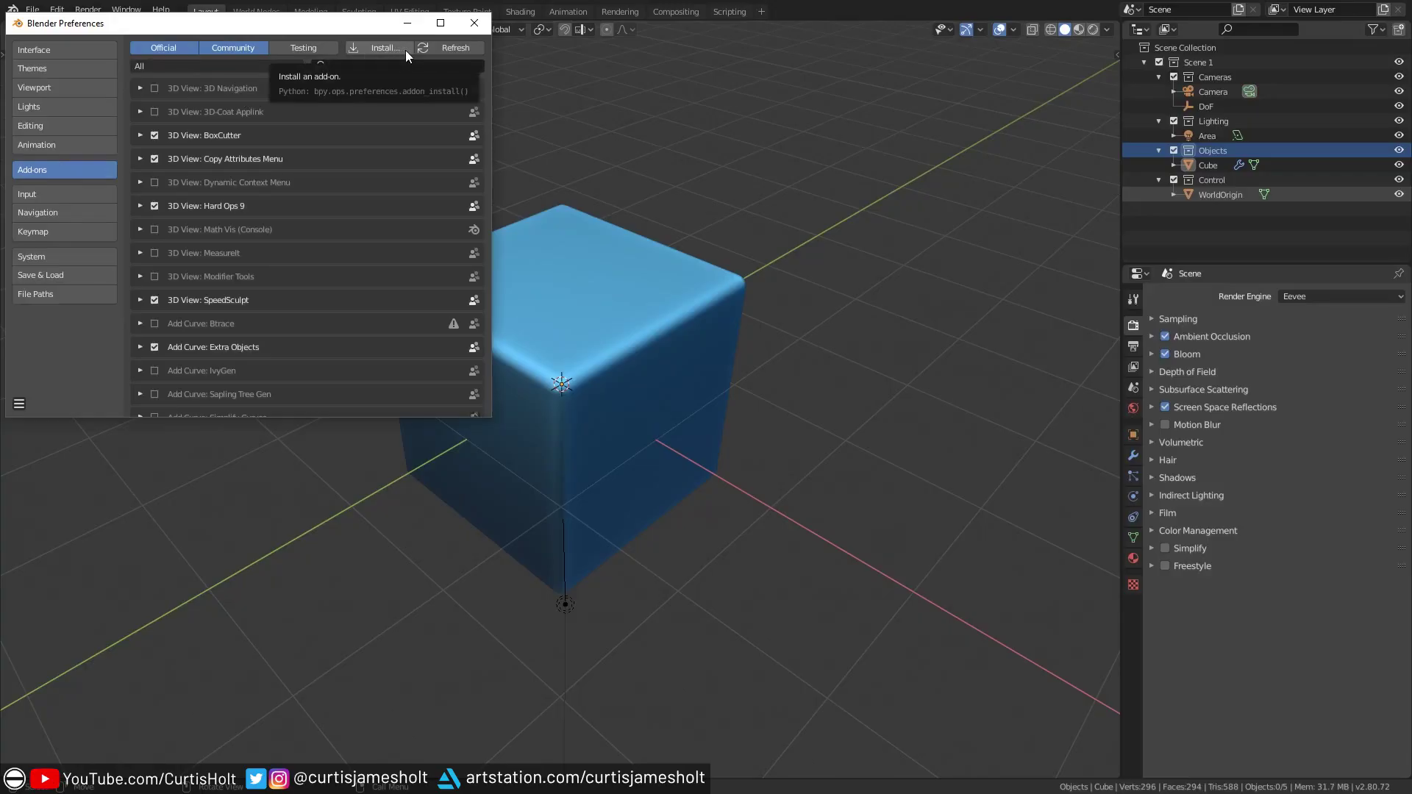
left_click(346, 63)
type("BY-")
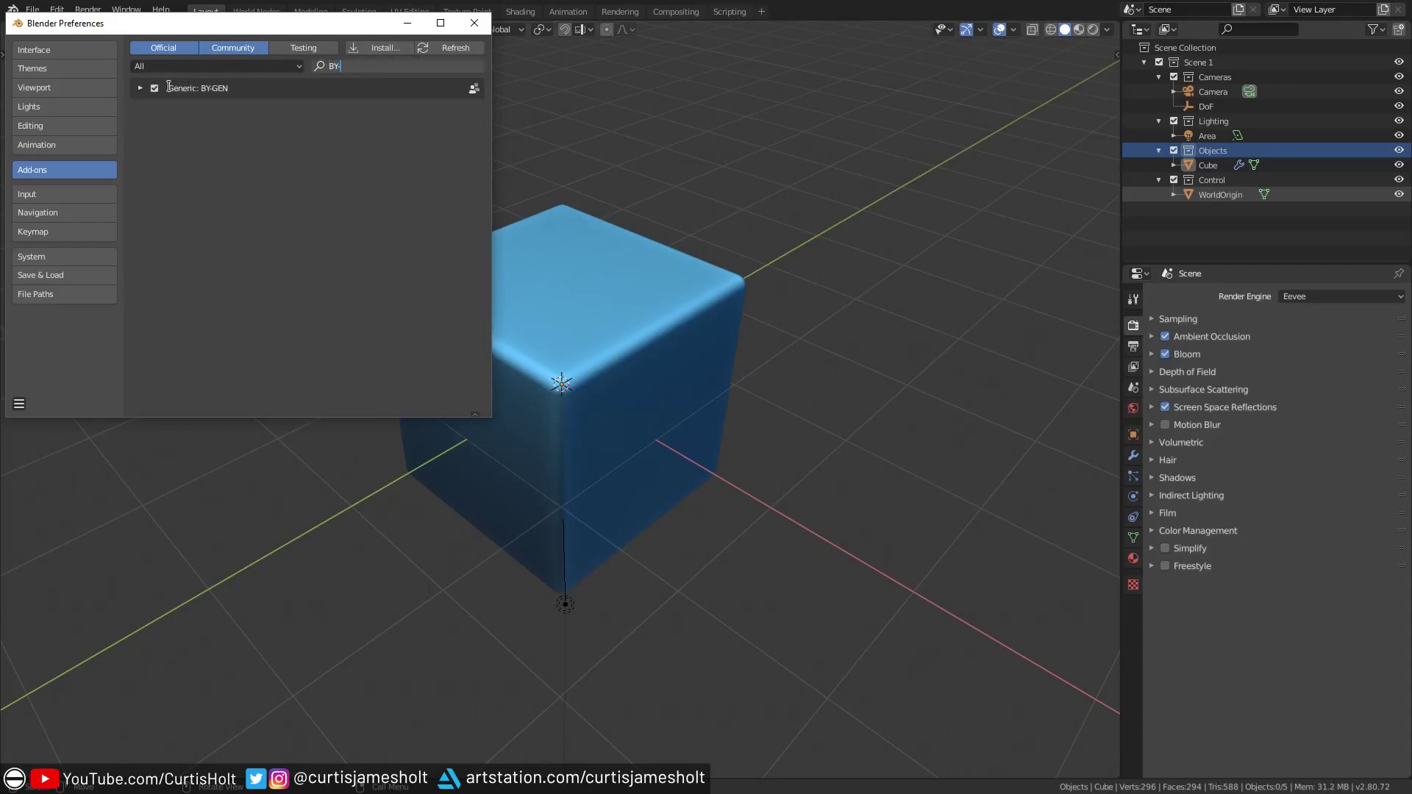
key("Return")
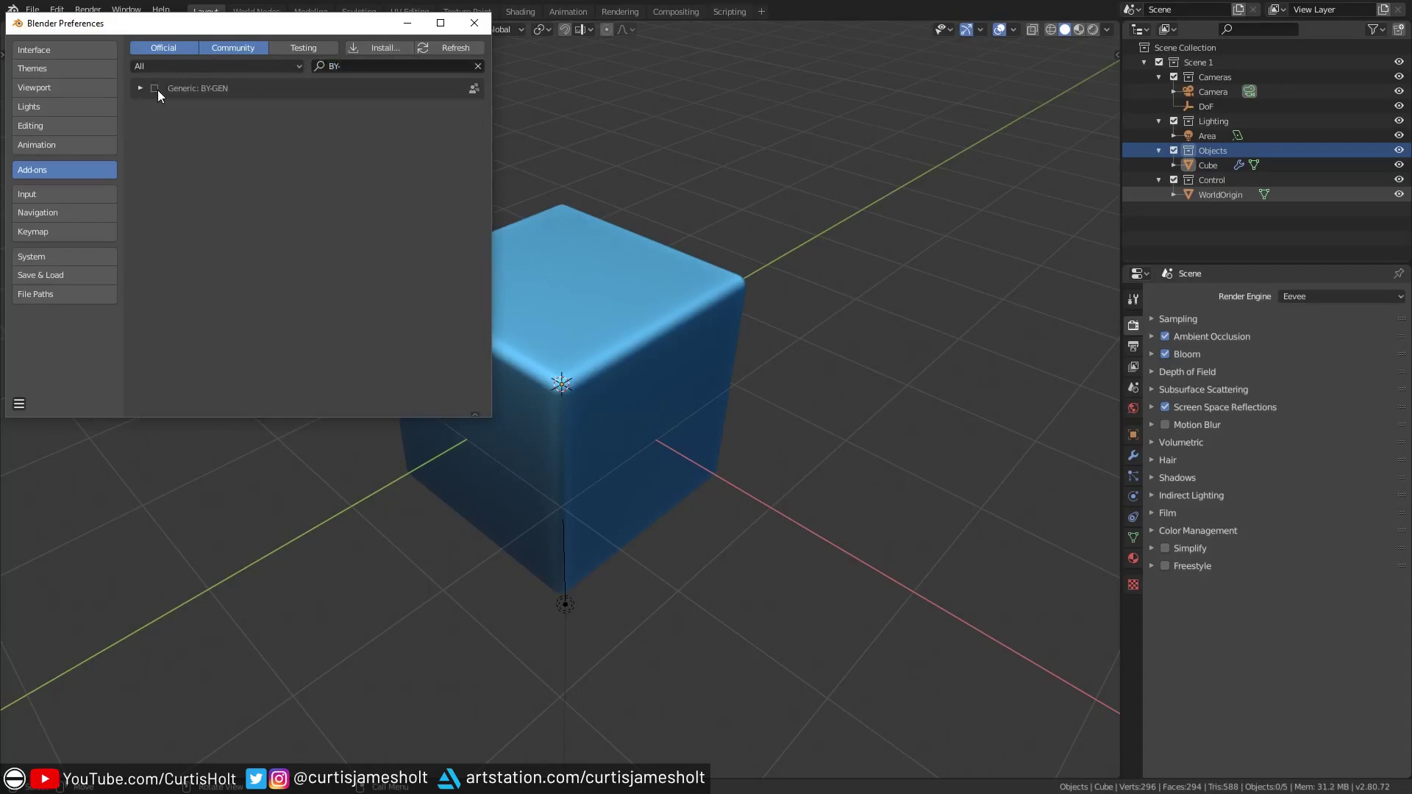
left_click(140, 88)
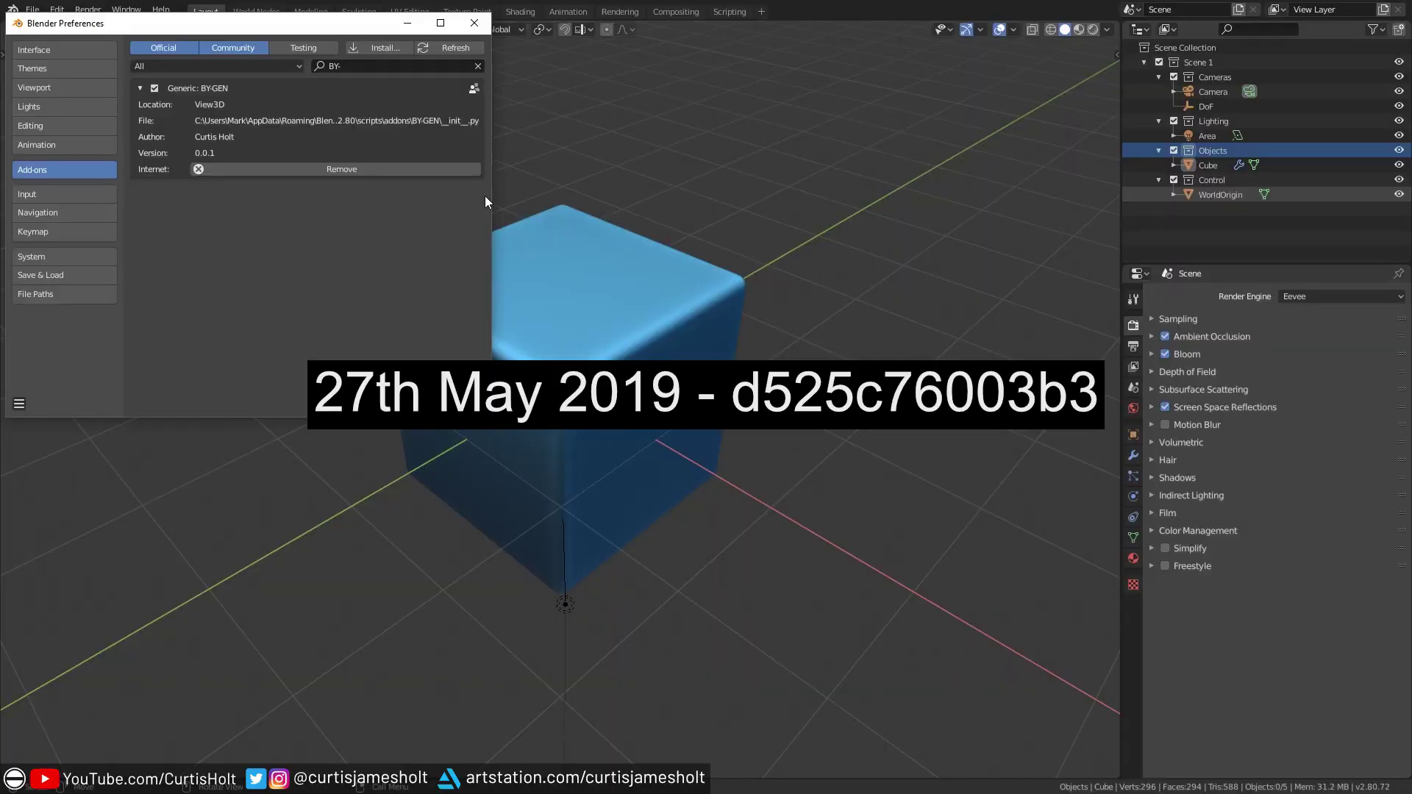
left_click(474, 23)
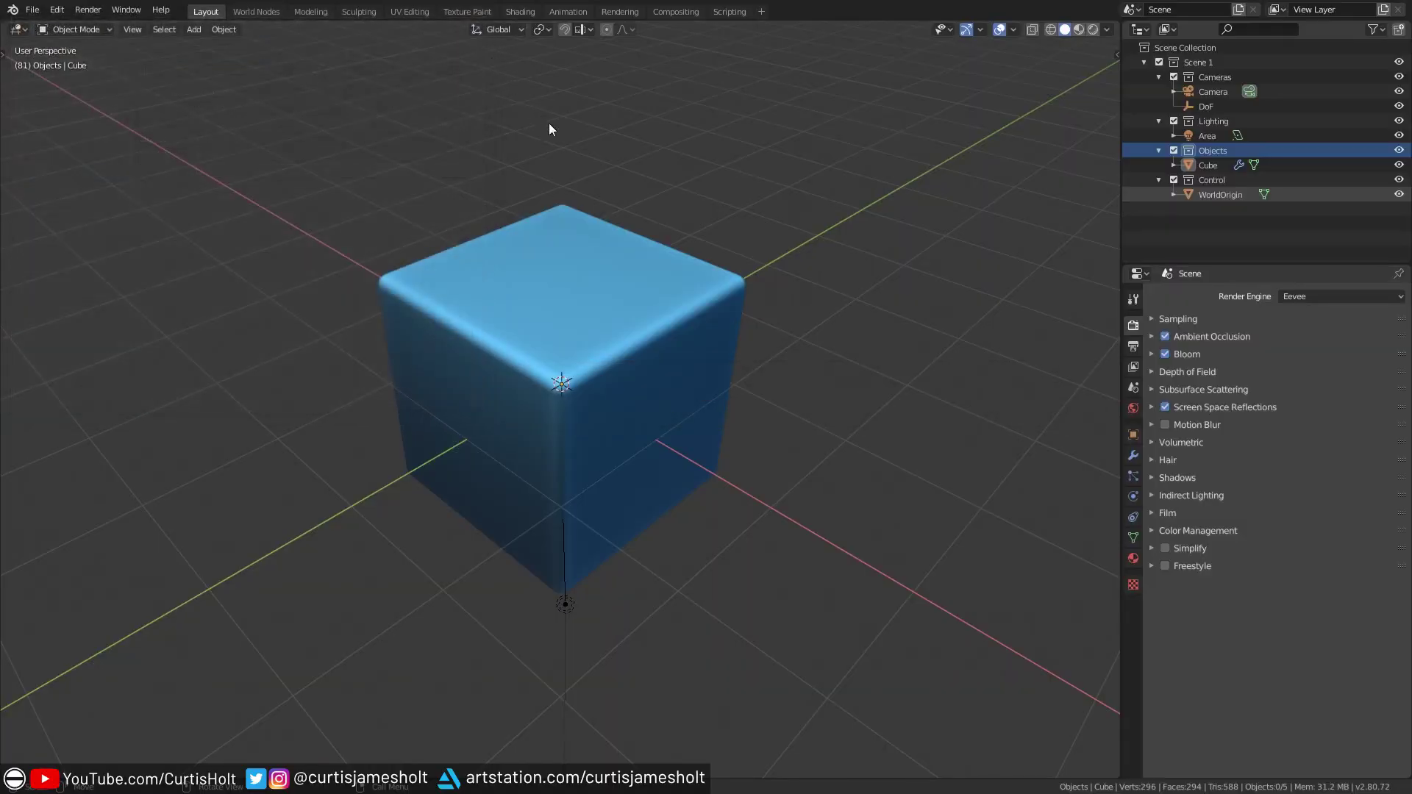
Step: Show the BY-GEN tools in the 3D viewport's sidebar and widen it until the option labels are readable
key("n")
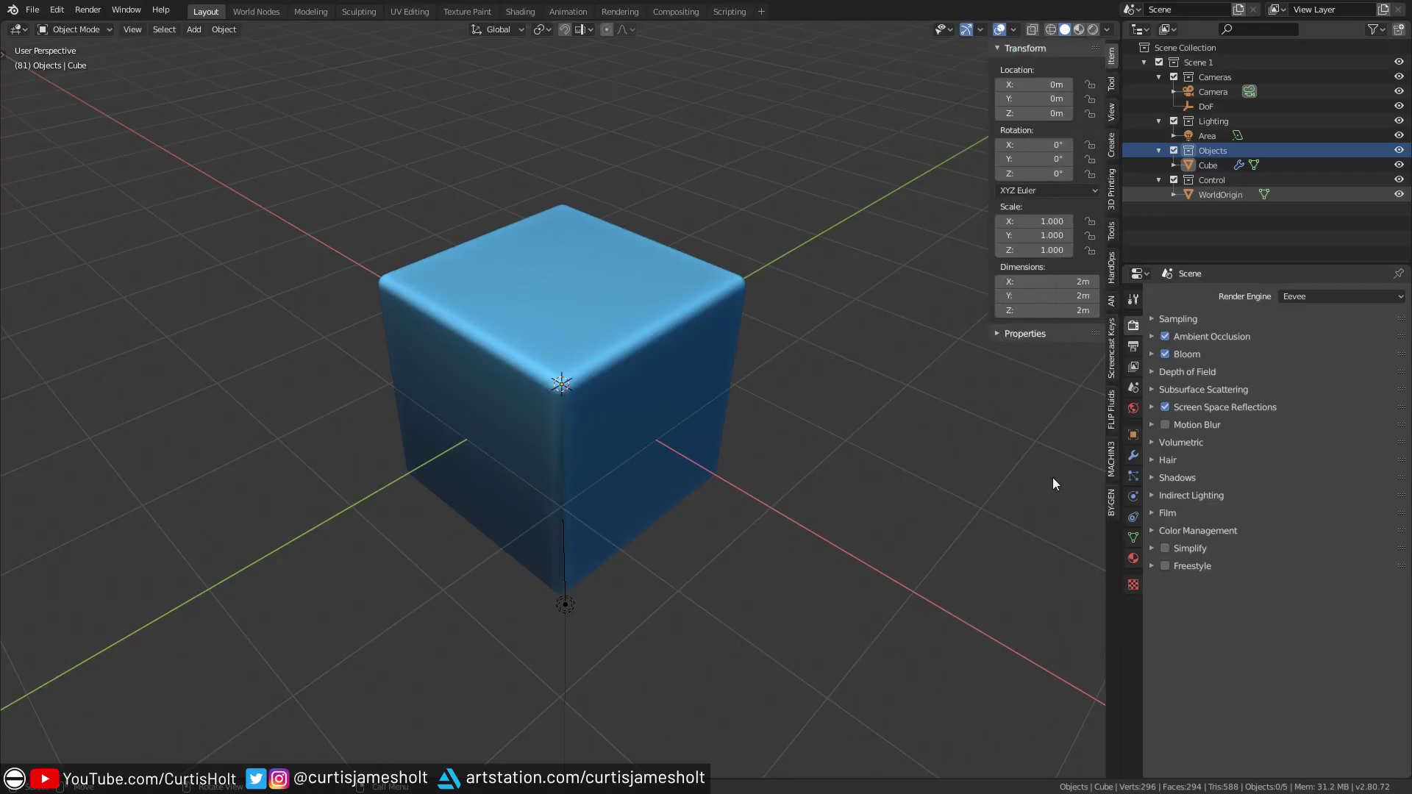
left_click(1110, 504)
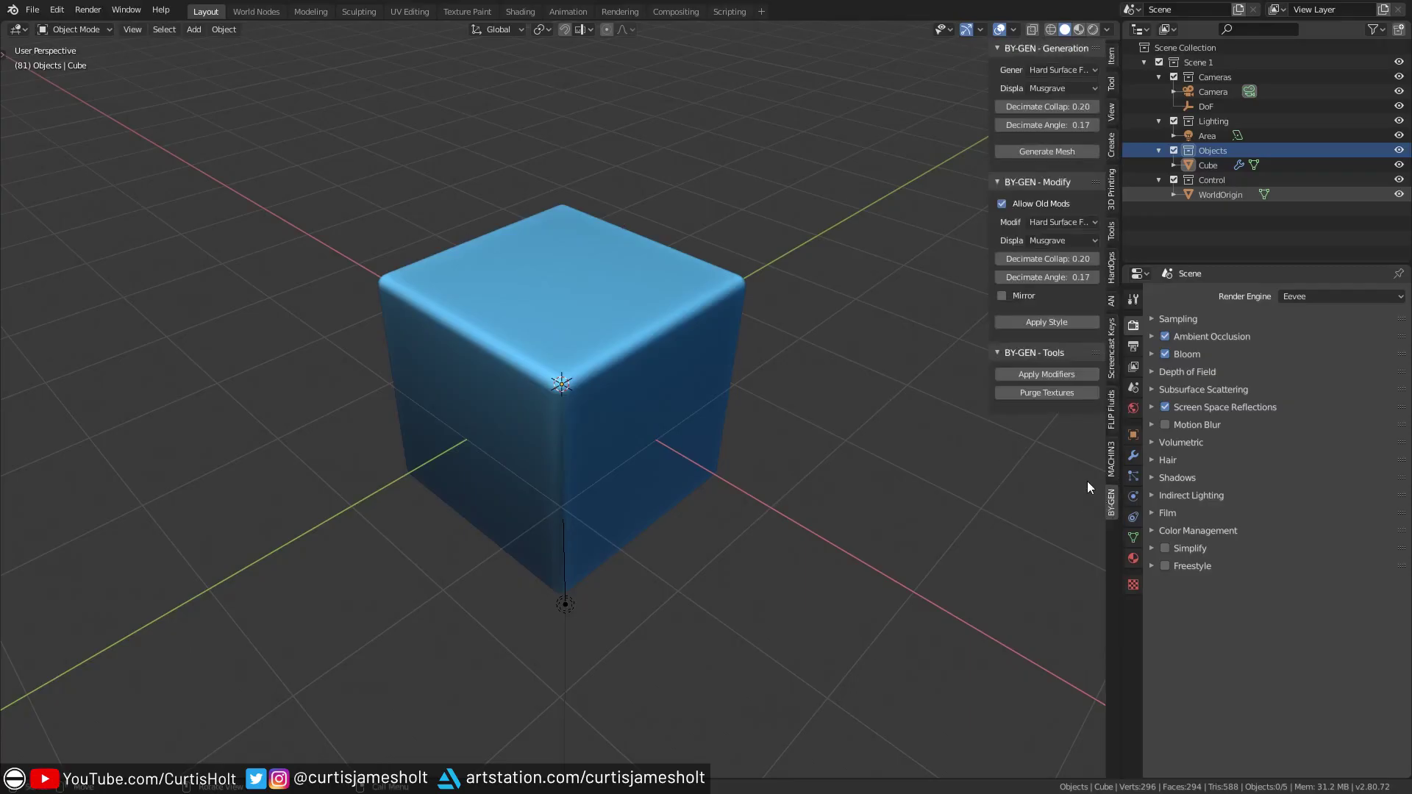
left_click_drag(989, 337, 856, 337)
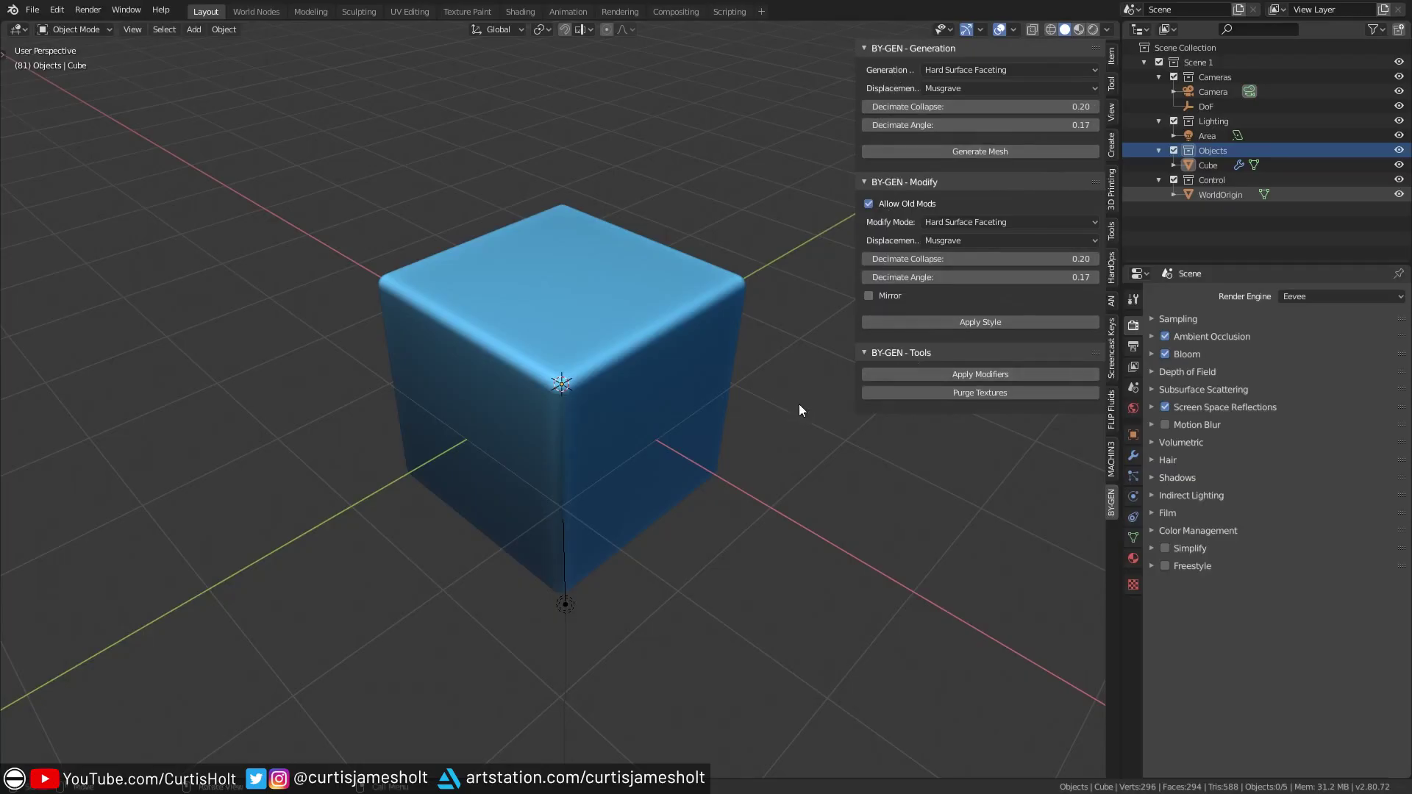
left_click(860, 350)
left_click(863, 183)
left_click(865, 184)
left_click(866, 353)
left_click_drag(857, 313, 740, 347)
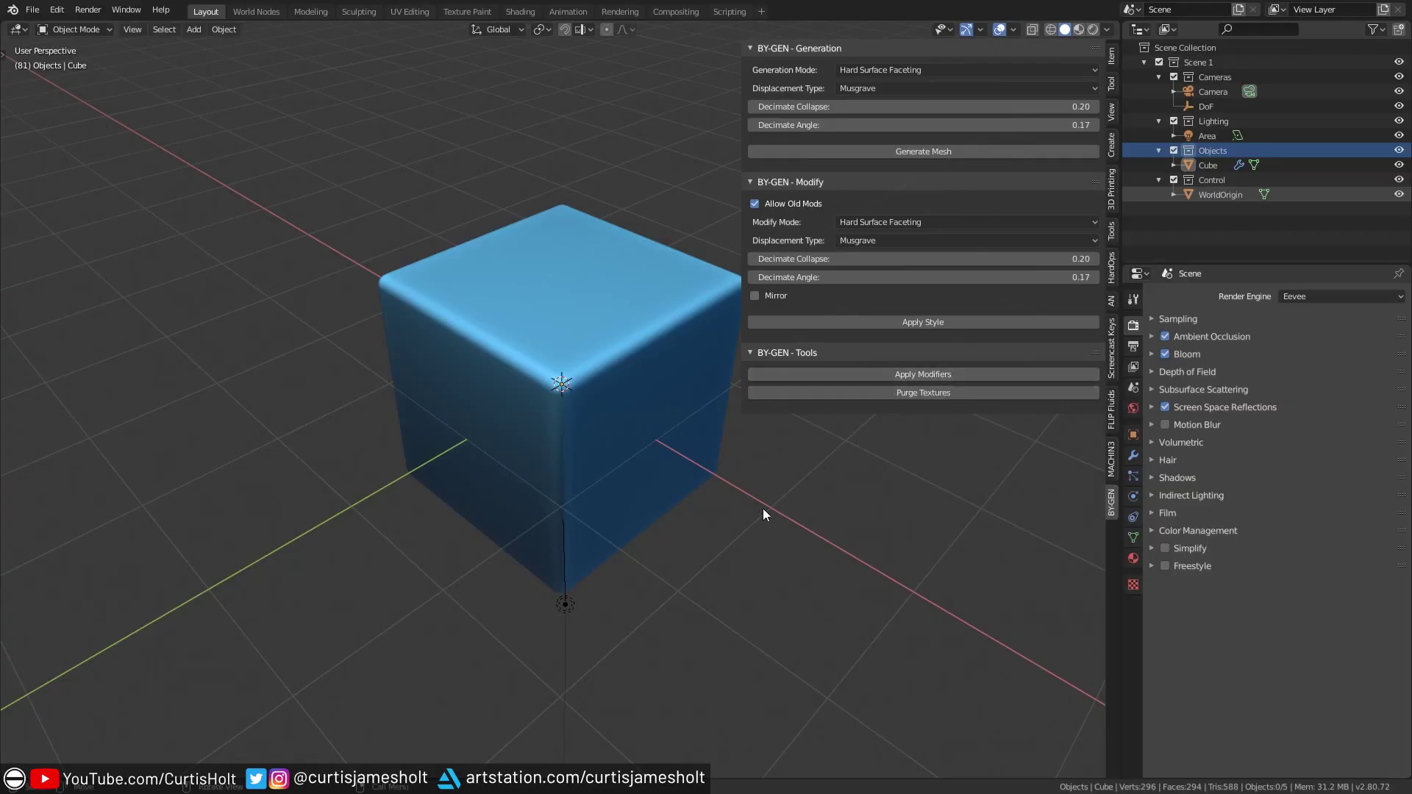
Step: Switch the BY-GEN modify mode to Organic Shell and back to Hard Surface Faceting
middle_click_drag(743, 481, 694, 493)
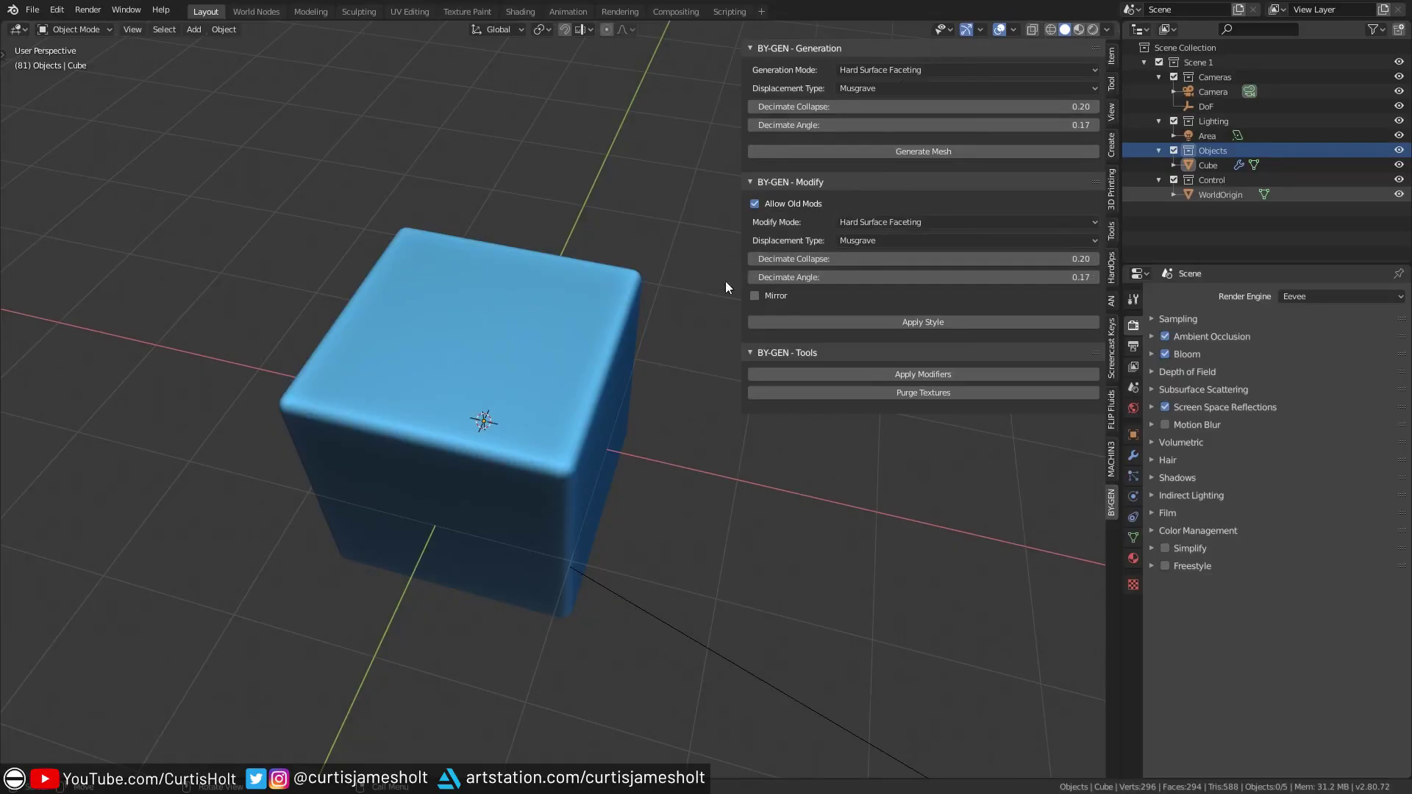
left_click(877, 223)
left_click(875, 286)
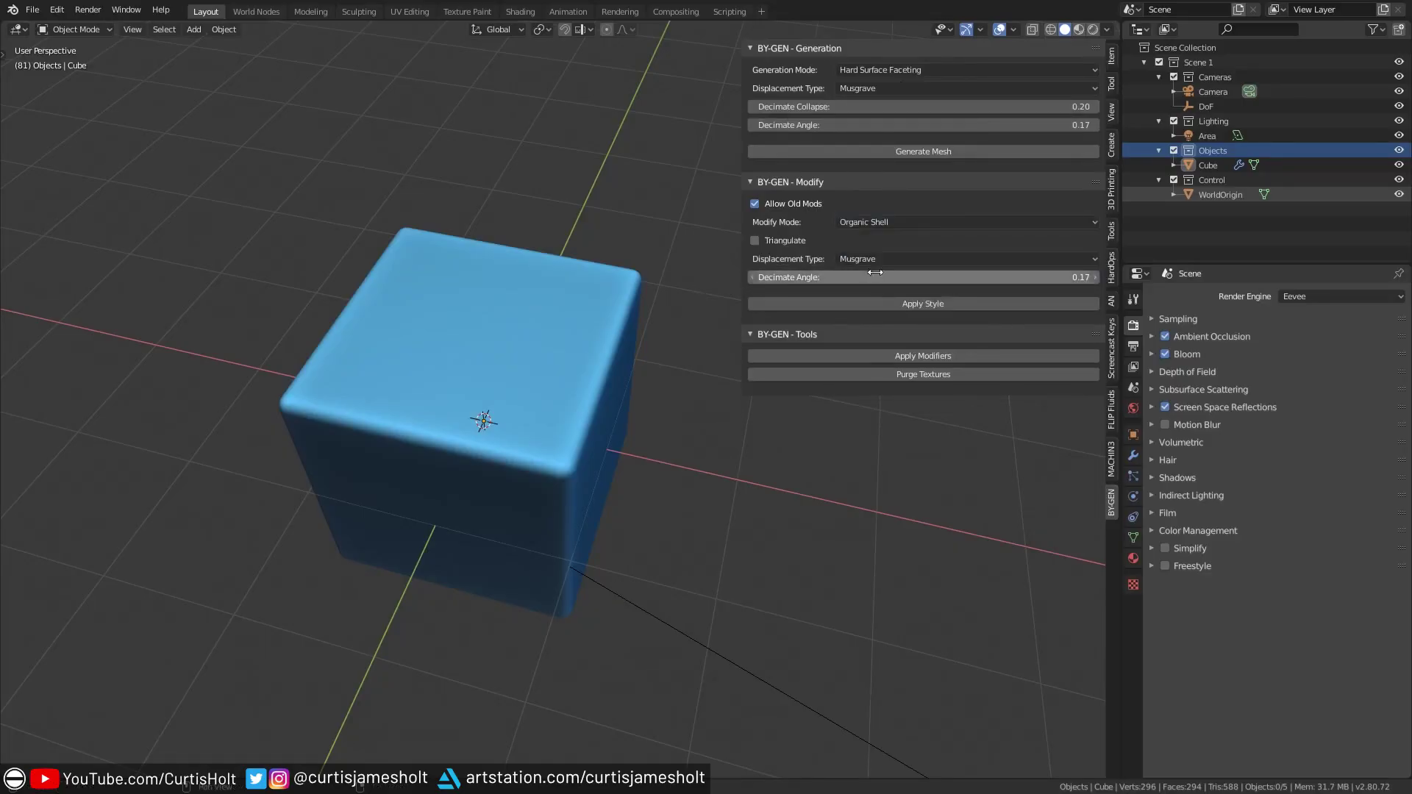
left_click(881, 219)
left_click(887, 238)
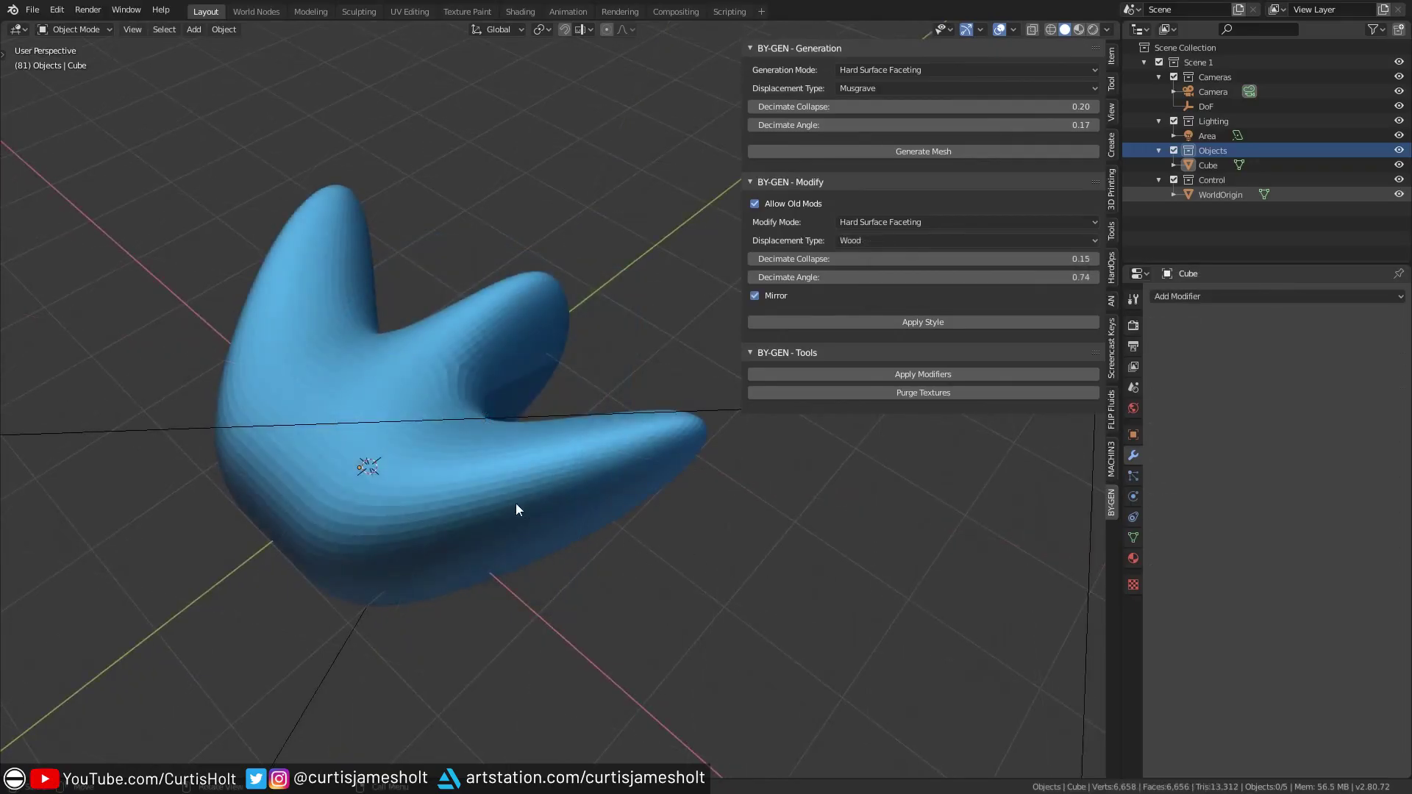
Step: Apply the mirrored Hard Surface Faceting style with Wood displacement to the smooth pronged mesh
left_click(515, 503)
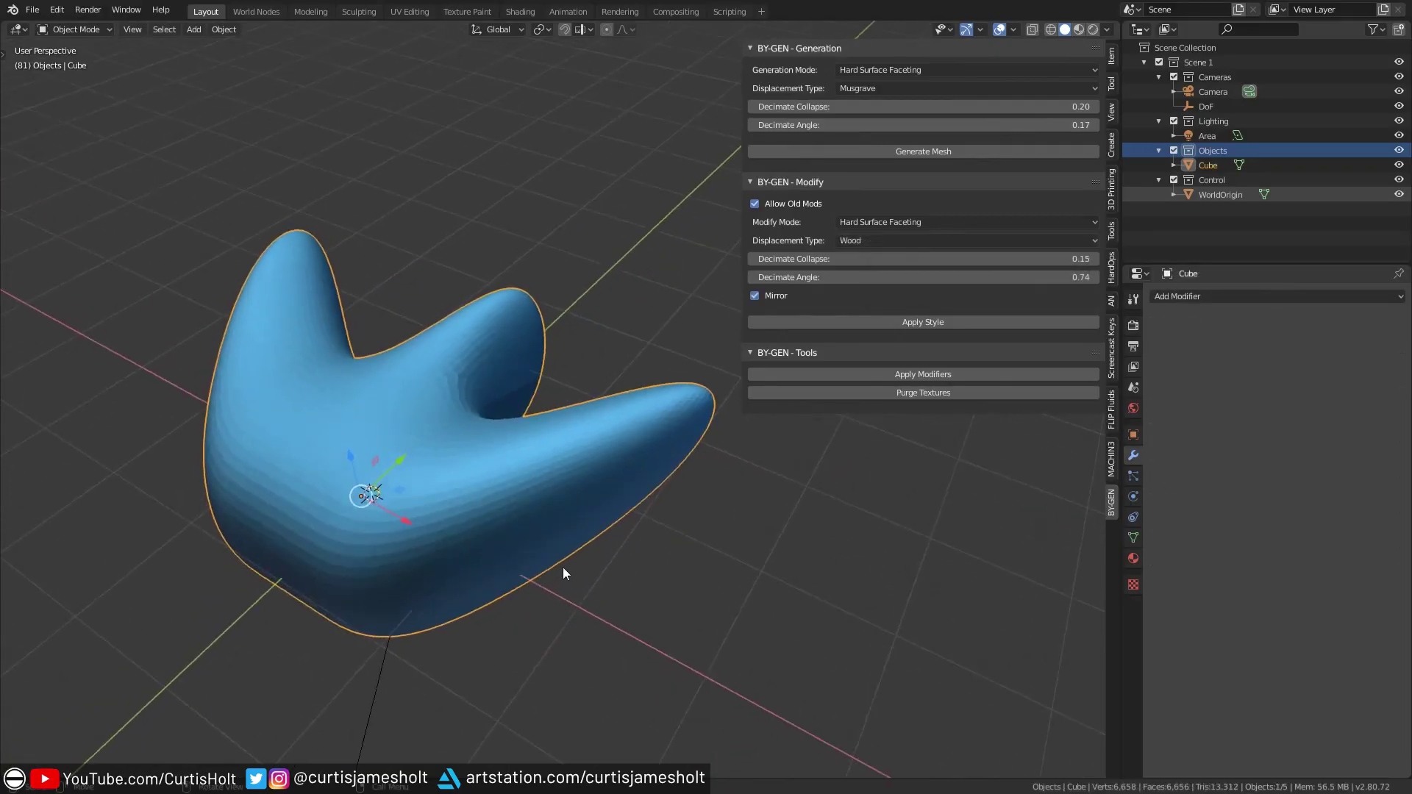
left_click(905, 323)
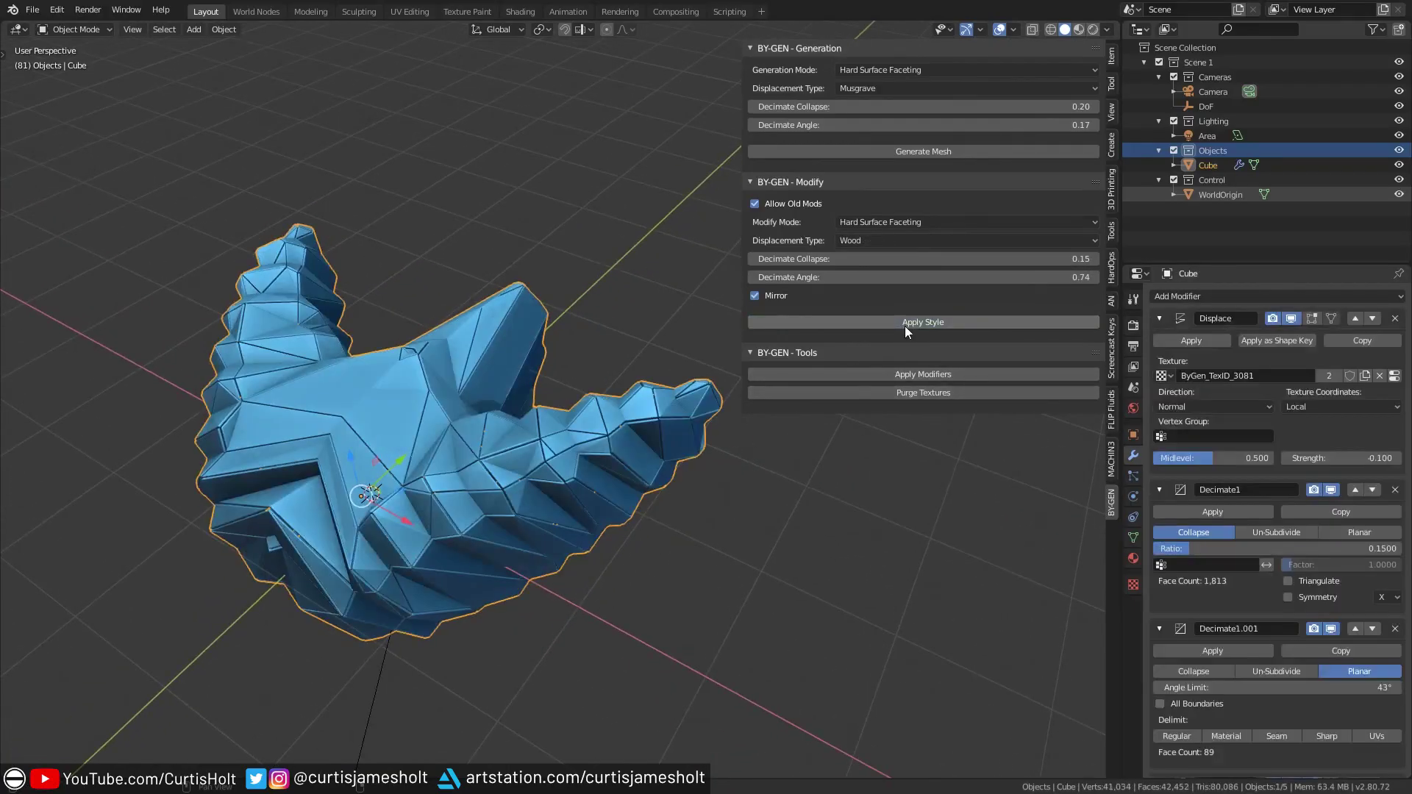
middle_click_drag(882, 434, 841, 492)
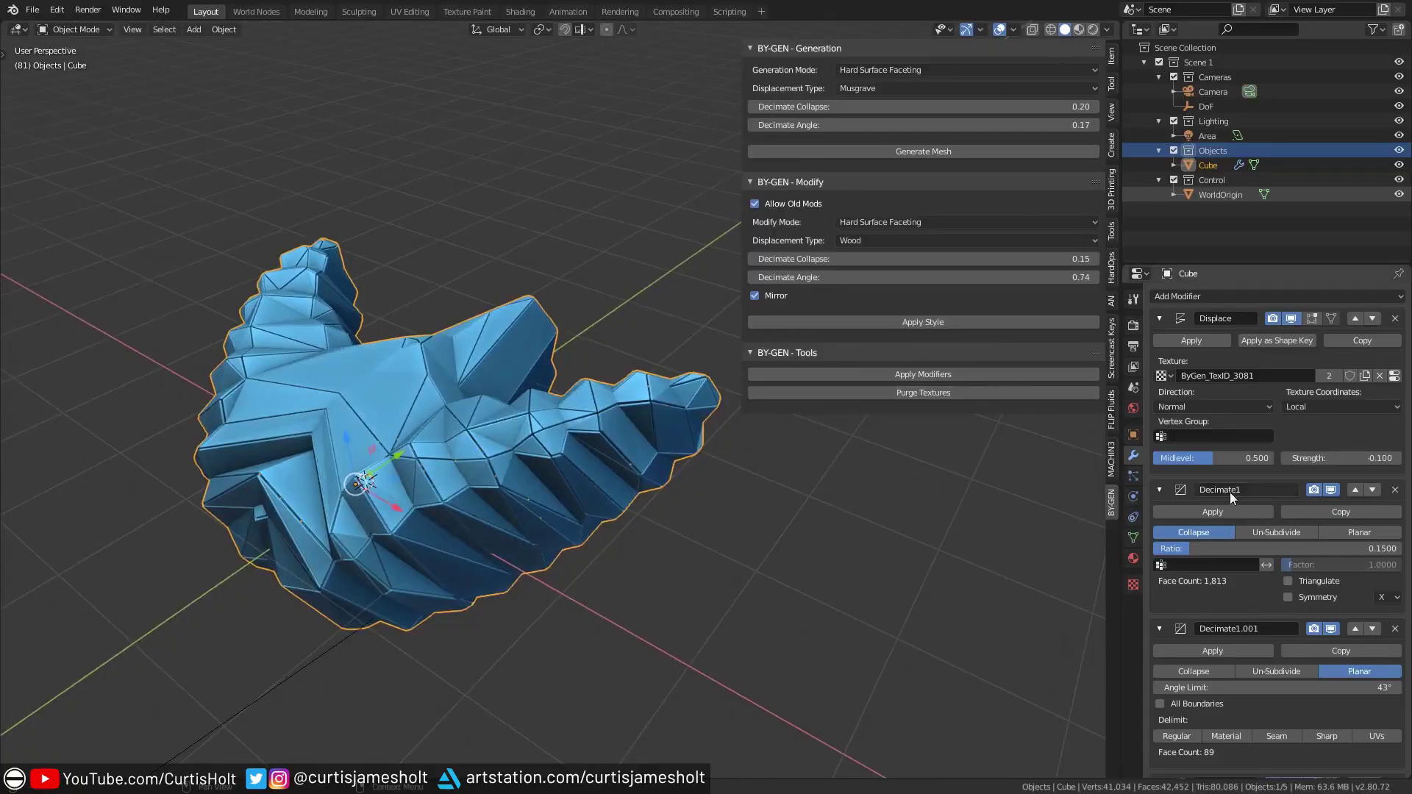
Step: Examine the pronged mesh's generated modifier stack and toggle the viewport display of Decimate1 off and on
scroll(1252, 443, "down", 12)
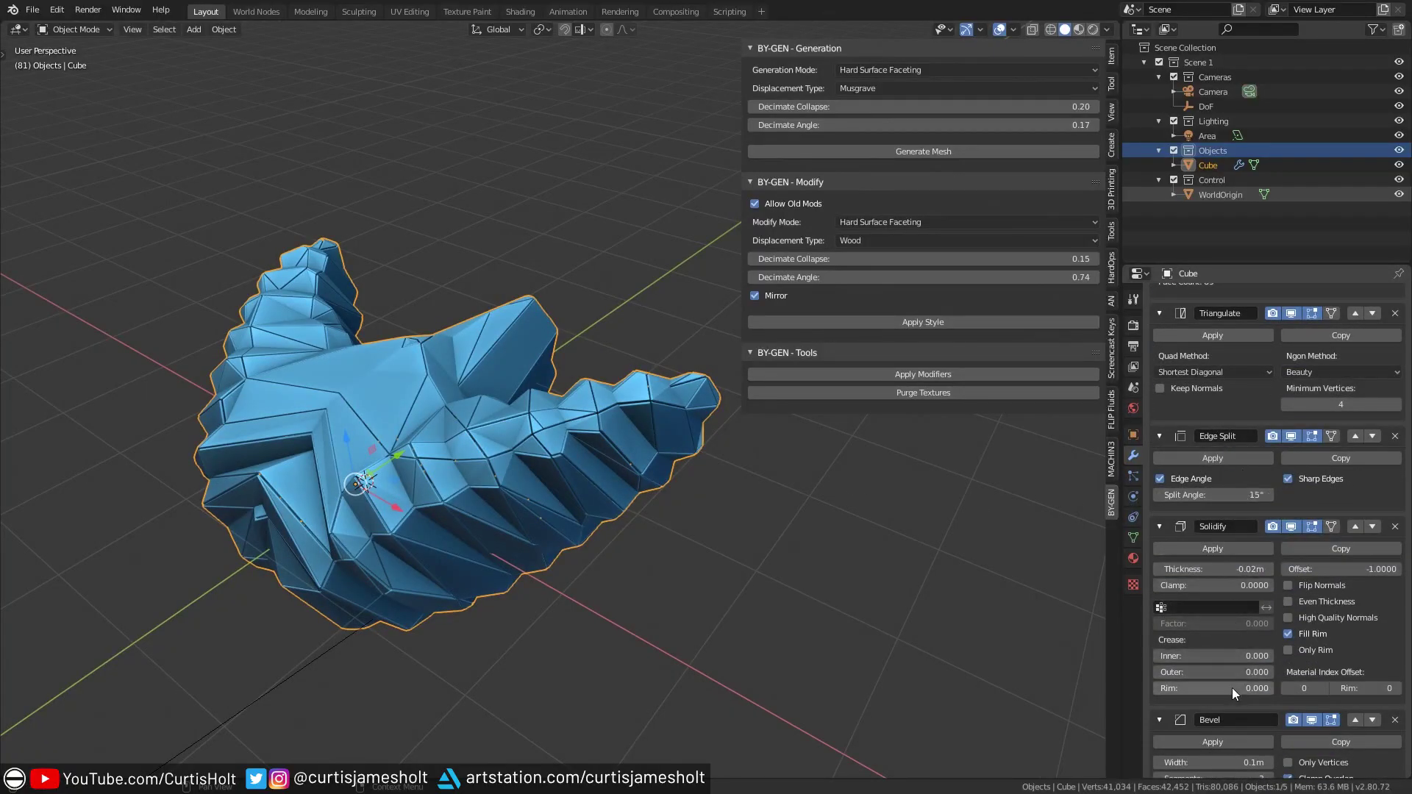
scroll(1233, 688, "down", 8)
scroll(1232, 690, "up", 10)
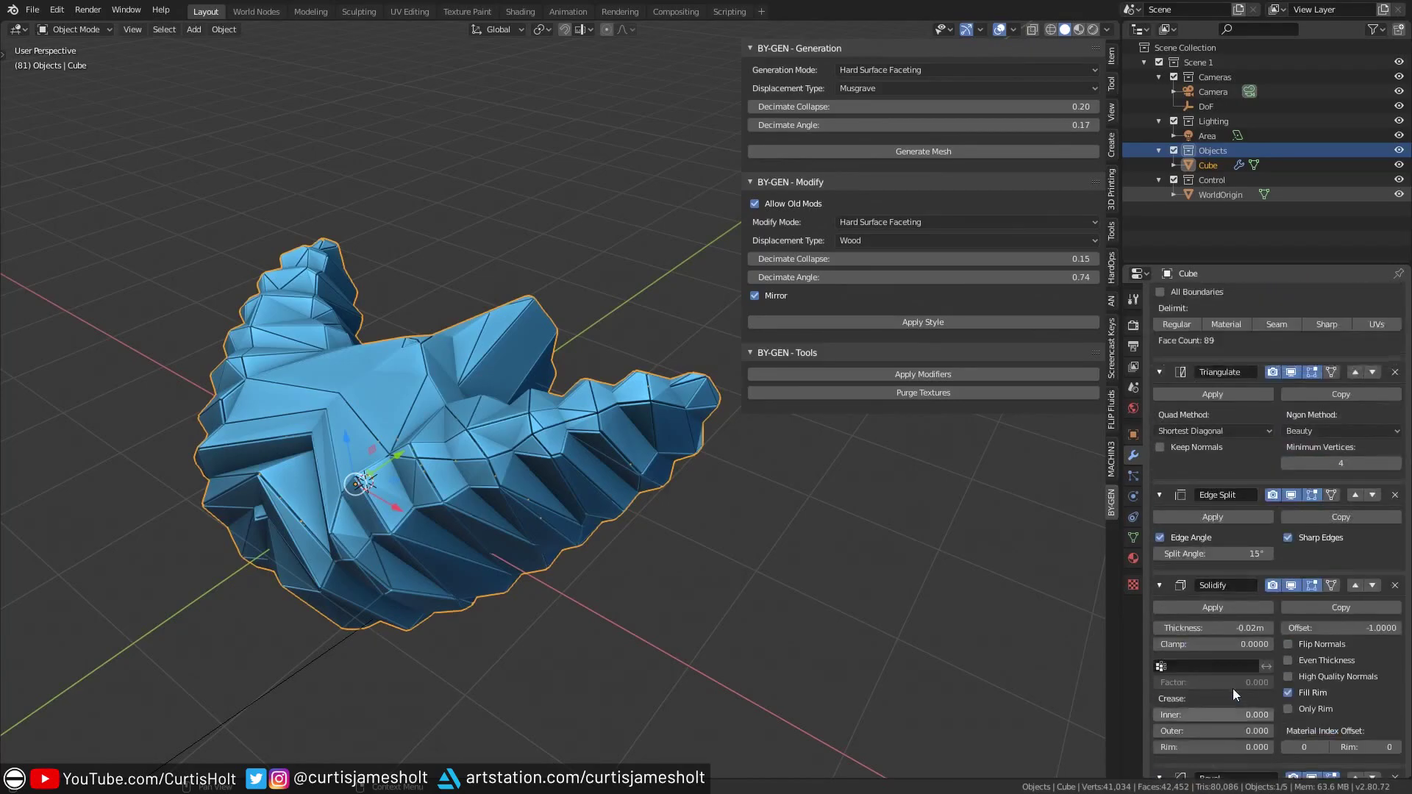
scroll(1233, 688, "up", 14)
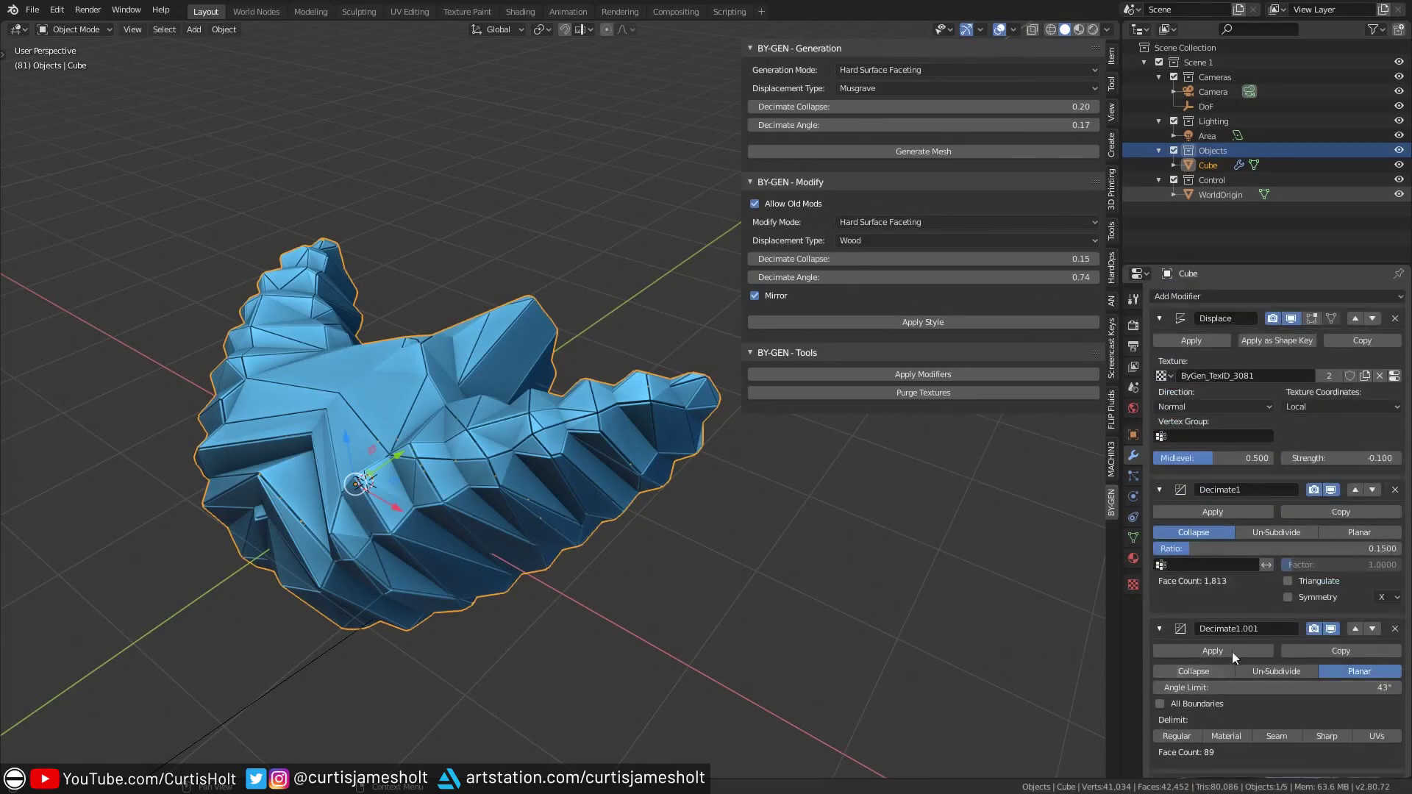
left_click(1335, 490)
left_click(1334, 491)
middle_click_drag(757, 522, 782, 528)
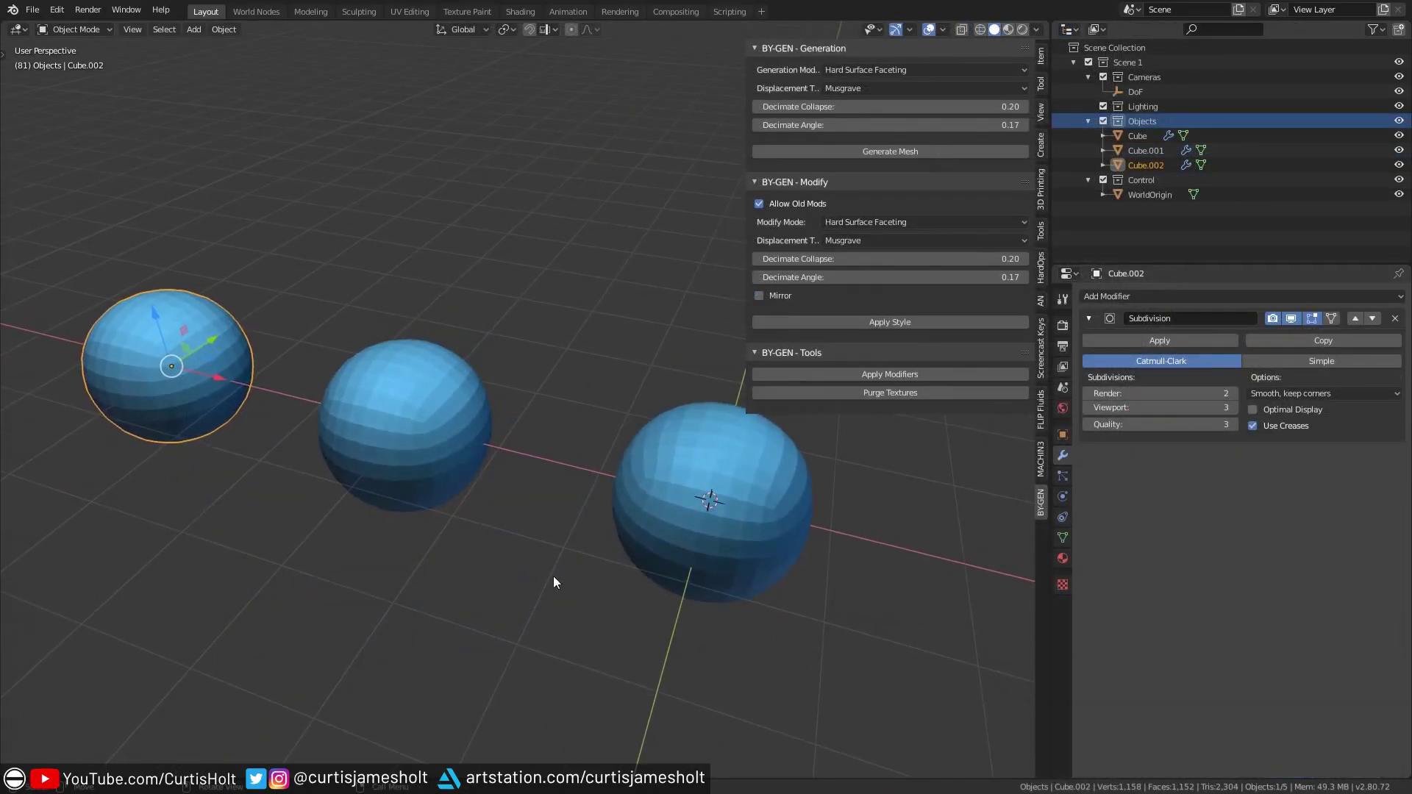
Step: Frame the selected sphere Cube.002 and apply the Hard Surface Faceting style with Musgrave displacement to it
middle_click_drag(554, 581, 588, 448)
middle_click_drag(335, 475, 391, 502)
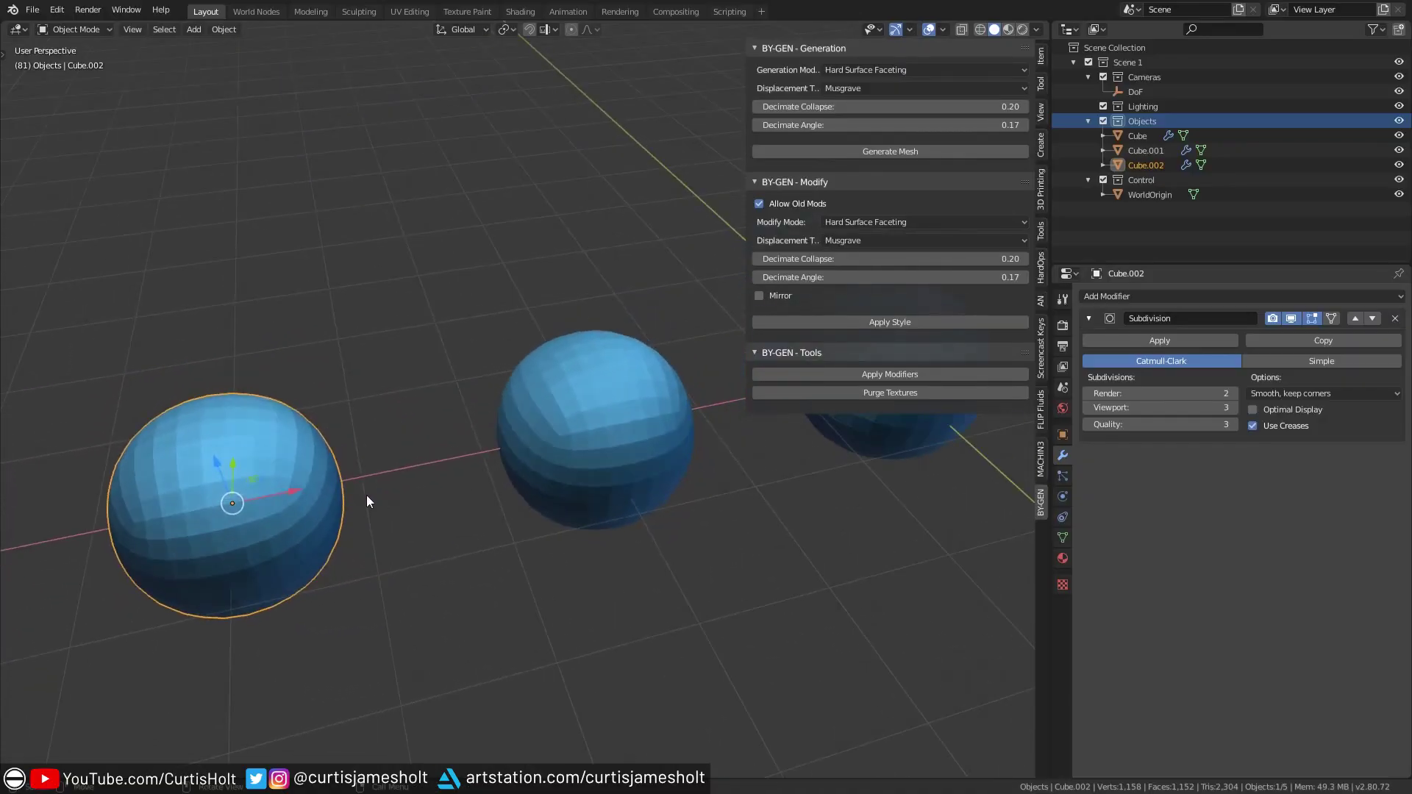
key("KP_Decimal")
scroll(441, 489, "down", 5)
scroll(544, 461, "up", 1)
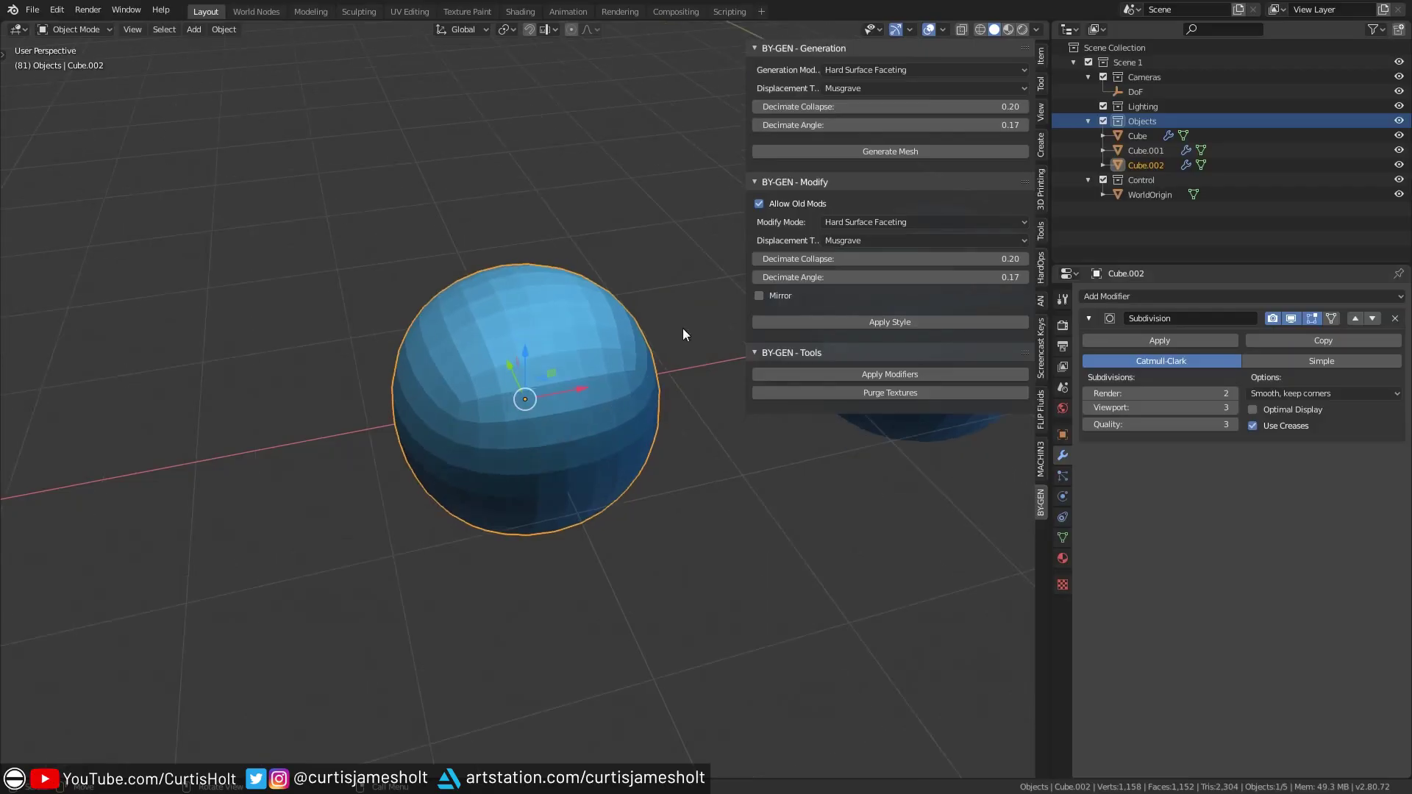
left_click(916, 222)
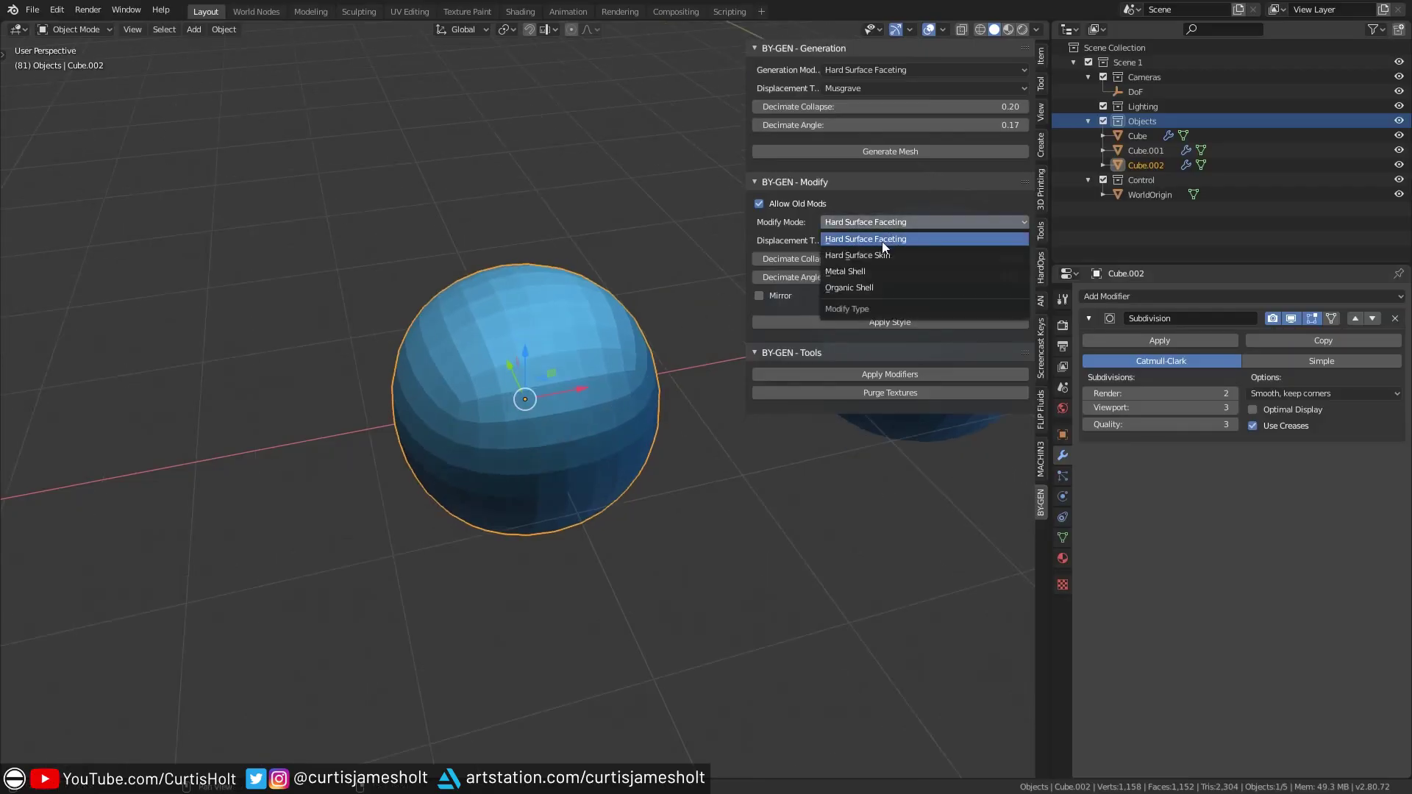
left_click(882, 241)
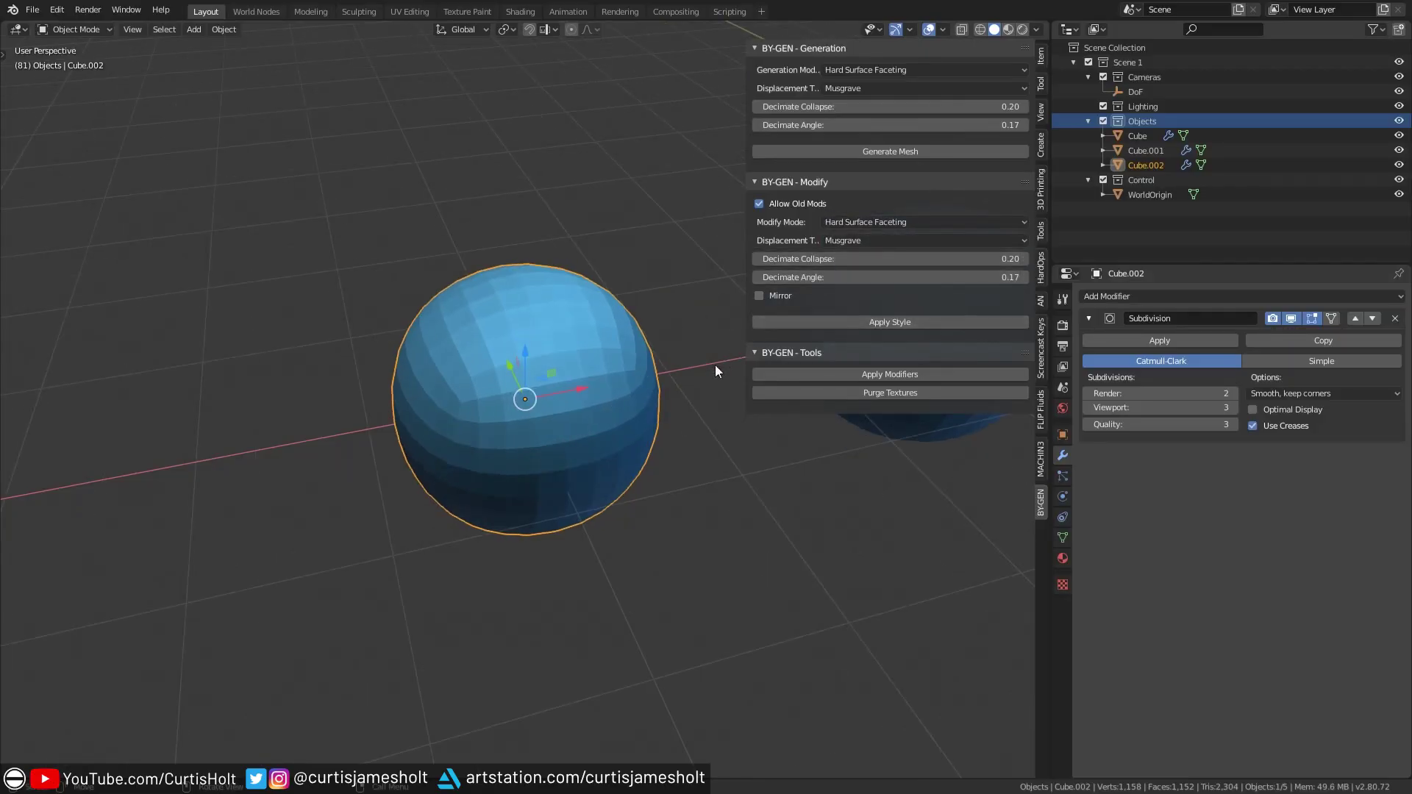
left_click(793, 323)
middle_click_drag(662, 412, 641, 441)
Step: Set the collapse ratio of the sphere's Decimate1 modifier to 0.6335
scroll(1264, 462, "down", 4)
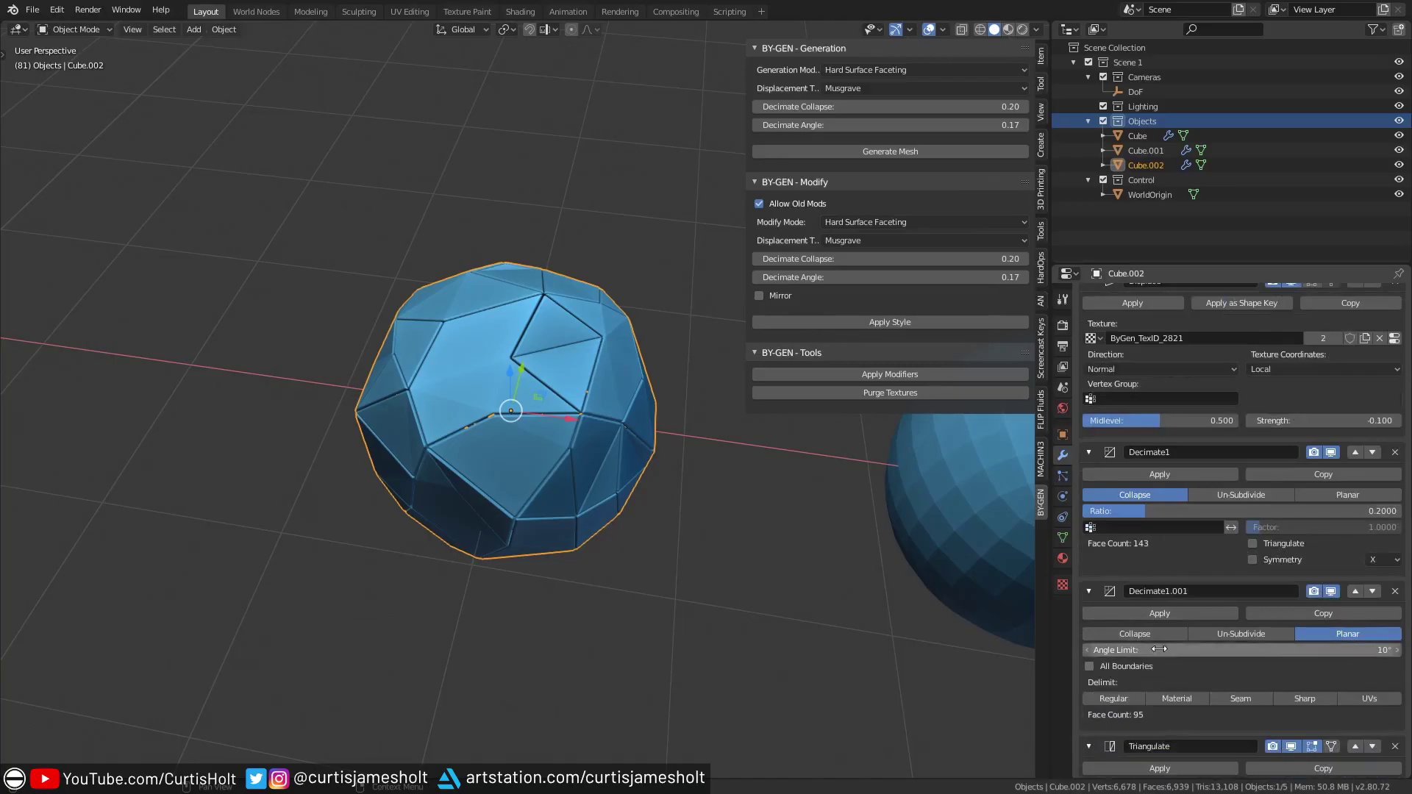
scroll(1201, 534, "down", 3)
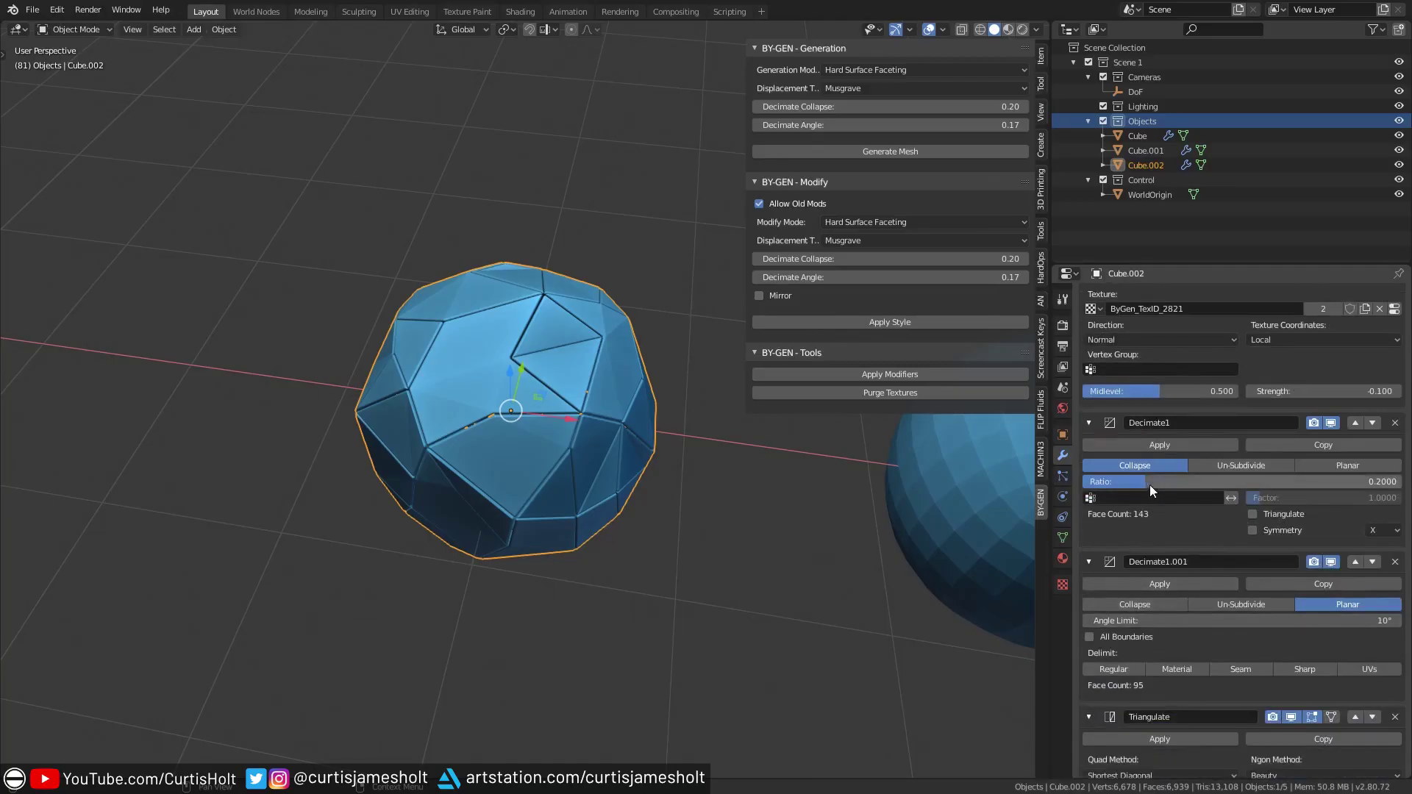
left_click_drag(1150, 484, 1293, 484)
middle_click_drag(875, 526, 907, 408)
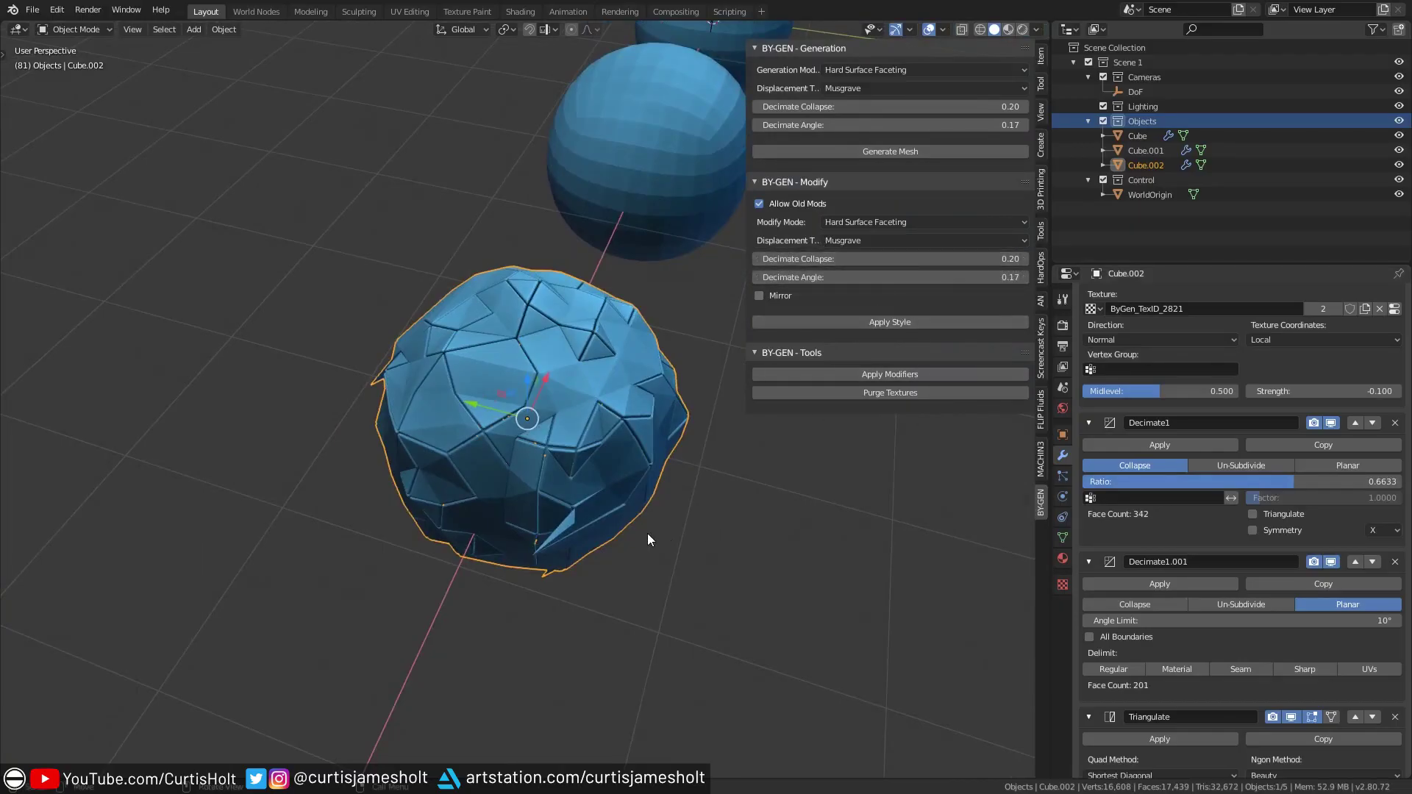
left_click_drag(1267, 482, 1209, 515)
middle_click_drag(706, 544, 700, 466)
Step: Set the strength of the sphere's Displace modifier to -0.180
scroll(1250, 508, "up", 3)
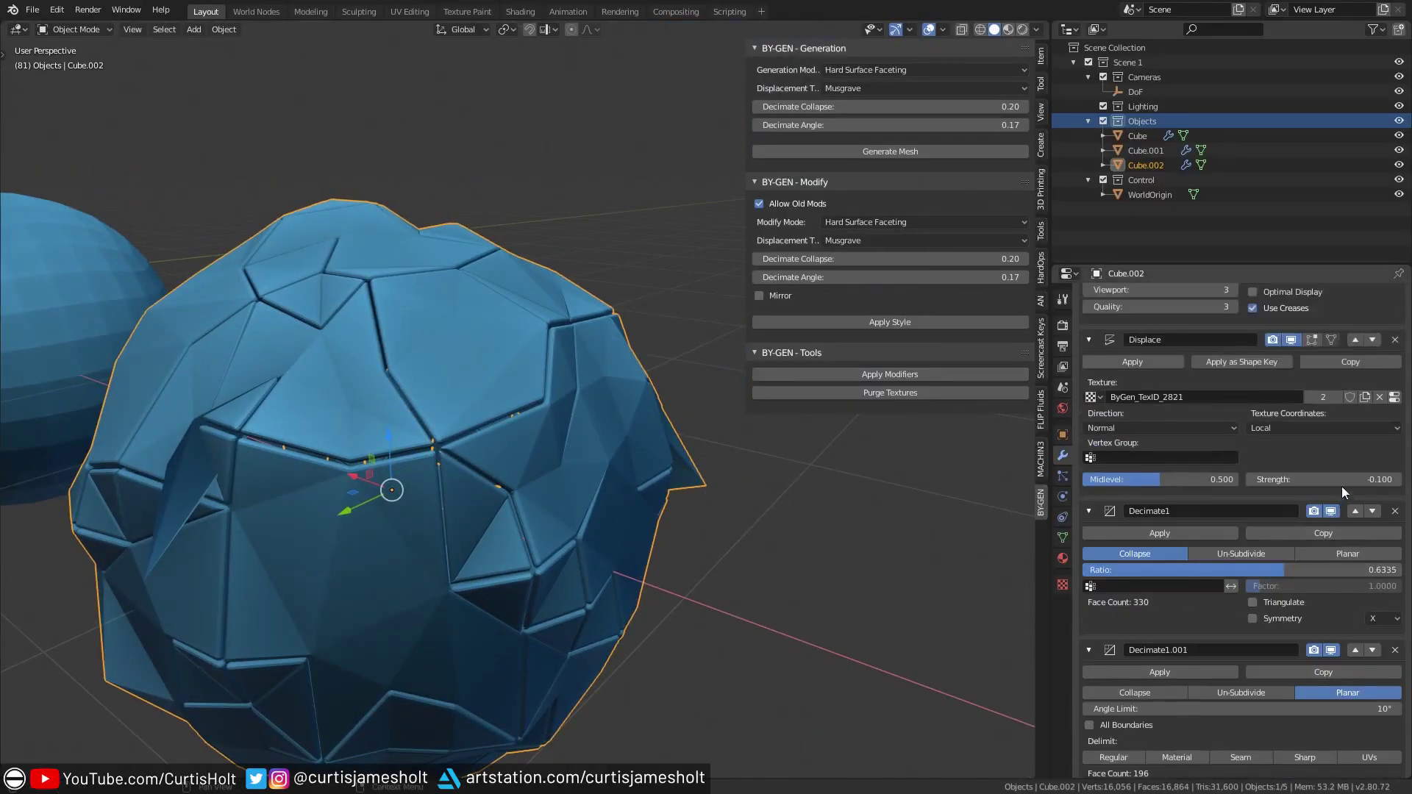
mouse_move(1324, 480)
left_mouse_down()
mouse_move(1291, 479)
mouse_move(1338, 493)
left_mouse_up()
middle_click_drag(933, 544, 846, 522)
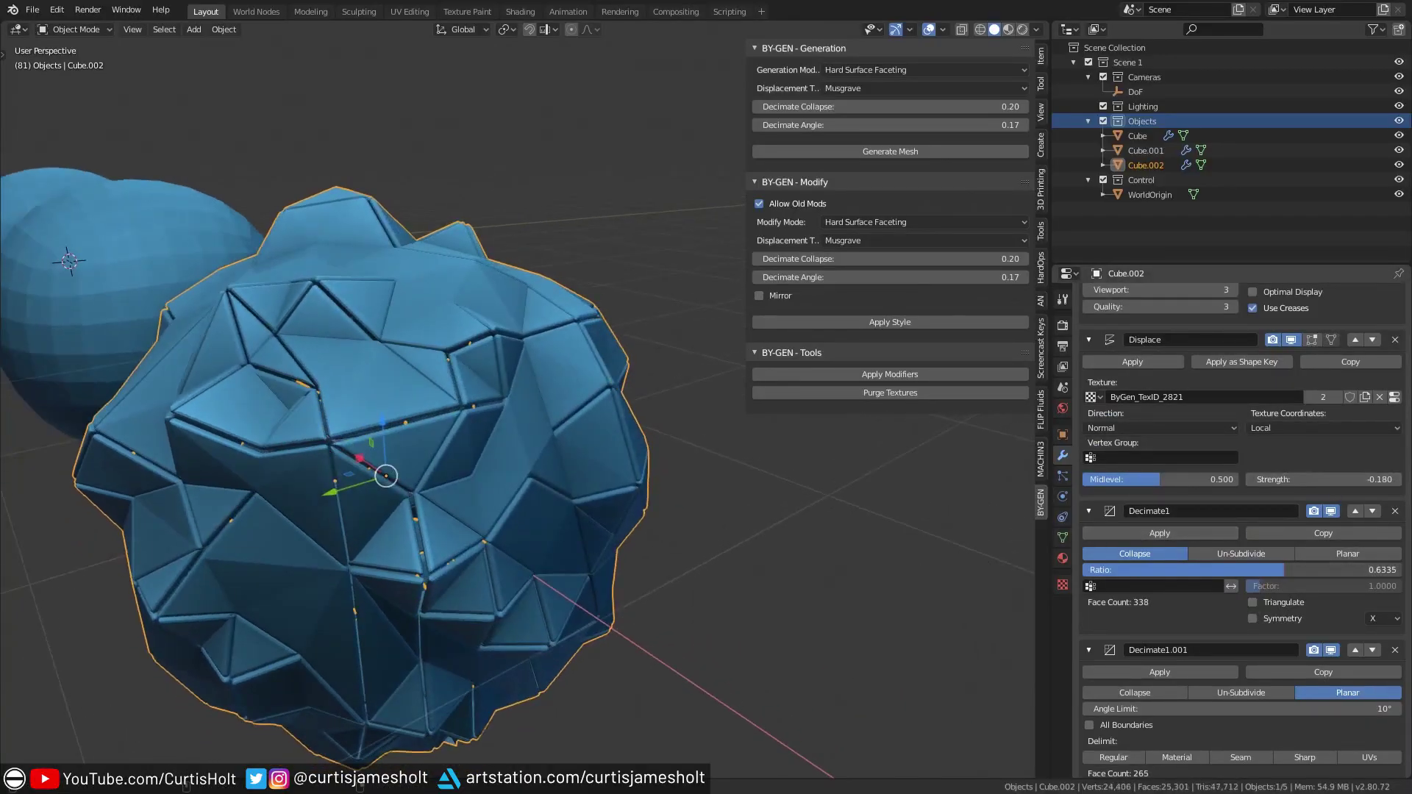
Step: Set the Decimate1 collapse ratio to 0.5200 and inspect the faceted sphere from several sides
left_click_drag(1283, 570, 1247, 570)
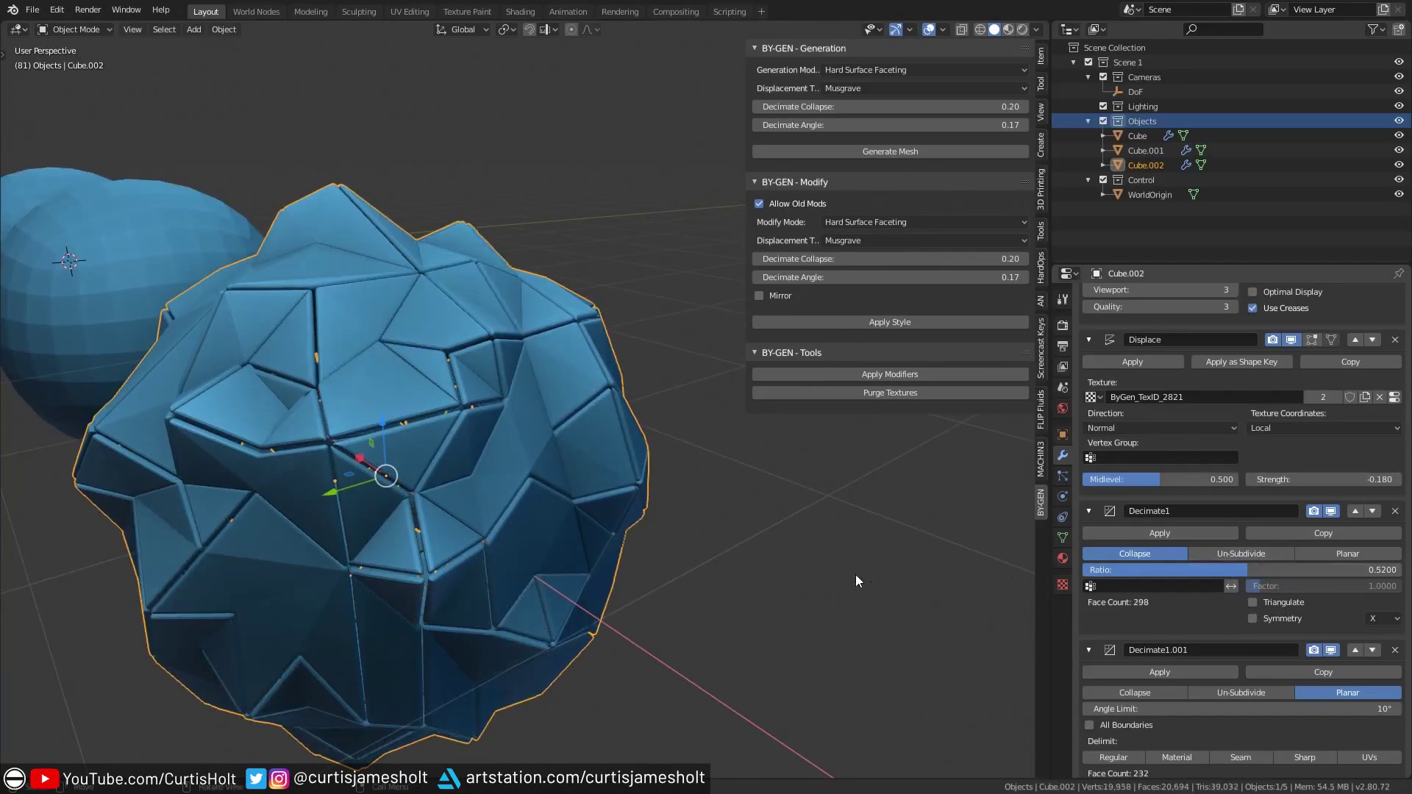
middle_click_drag(848, 575, 659, 600)
scroll(659, 600, "down", 3)
middle_click_drag(668, 515, 779, 578)
scroll(1216, 566, "up", 4)
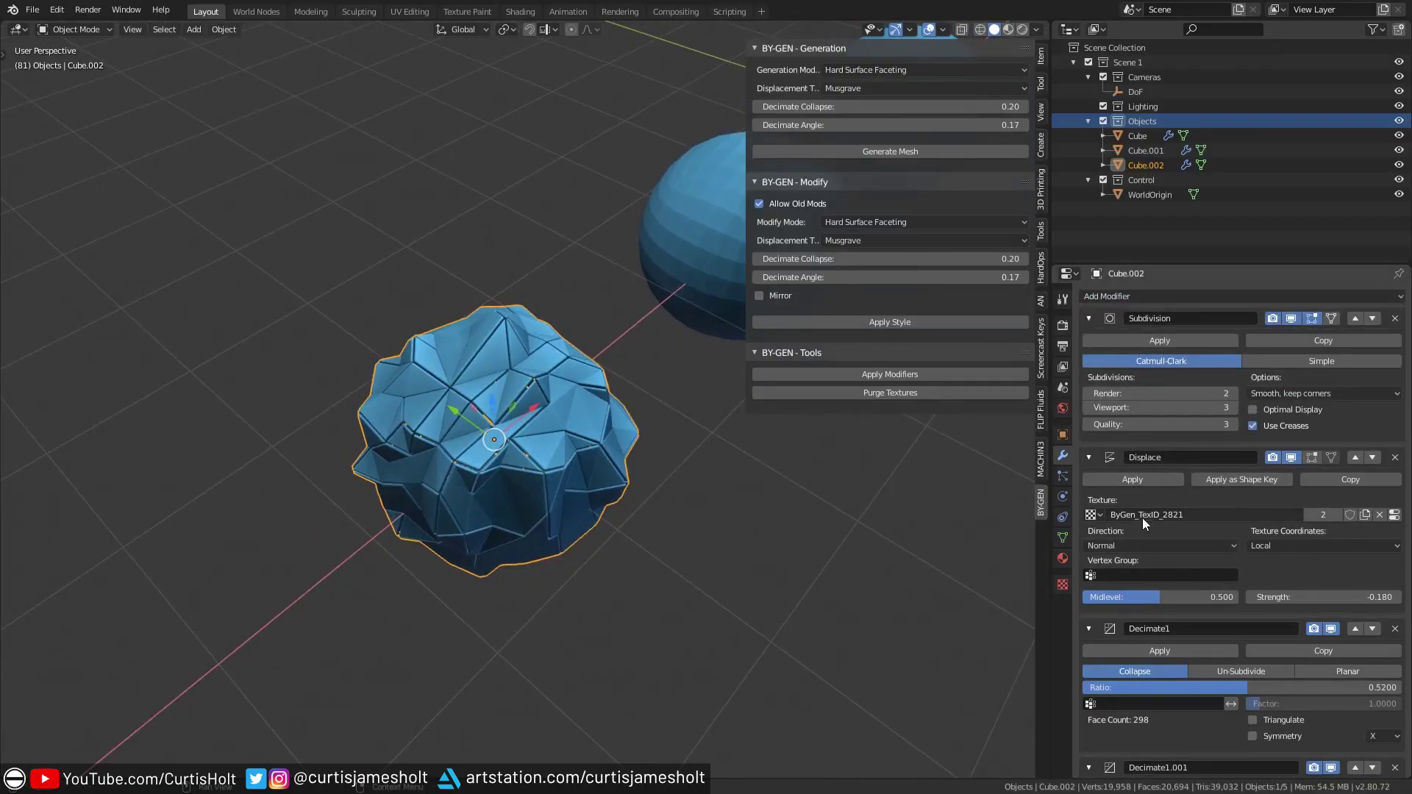
scroll(1141, 519, "down", 2)
middle_click_drag(916, 541, 823, 519)
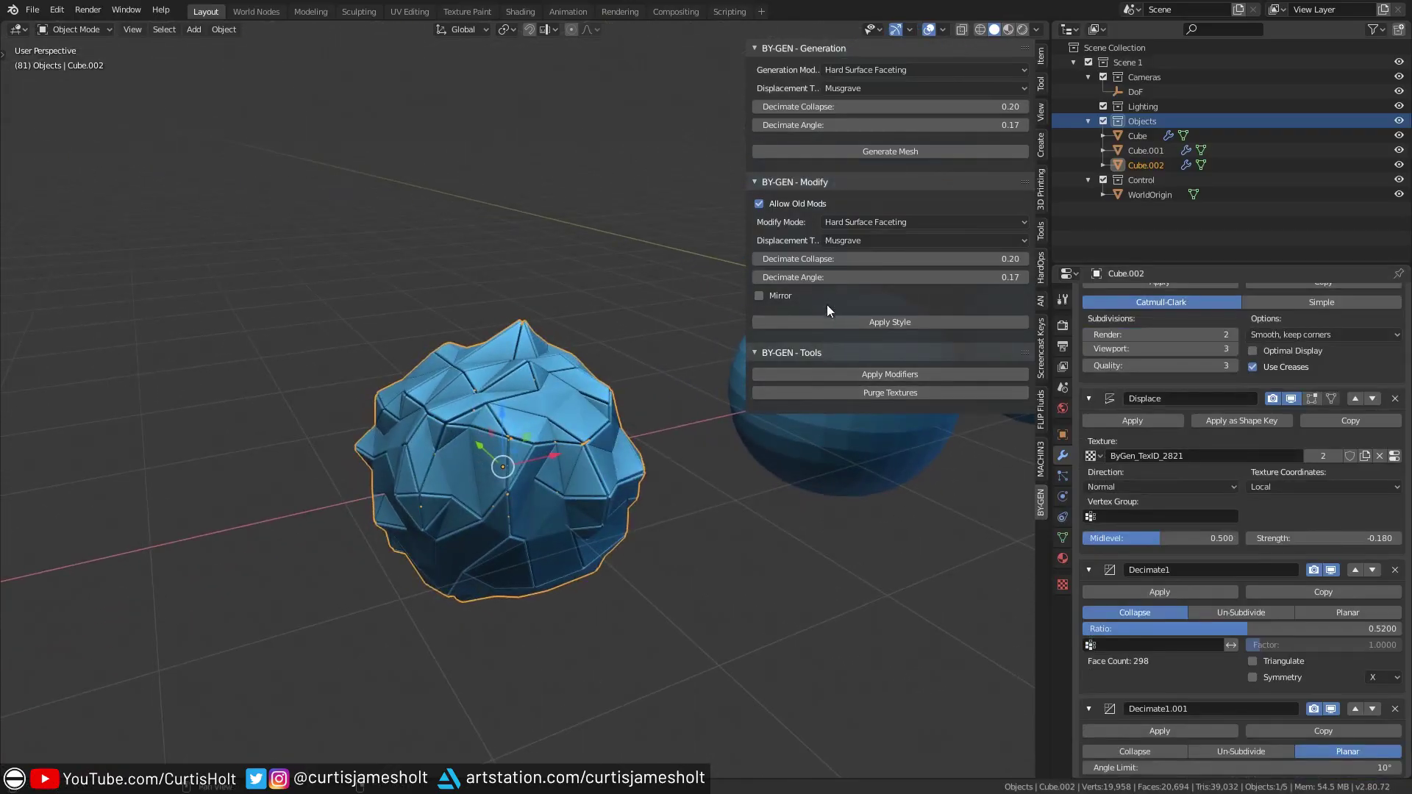
Step: Review the available displacement types, keep Musgrave, and examine the Displace modifier's ByGen_TexID_2821 texture settings
left_click(872, 239)
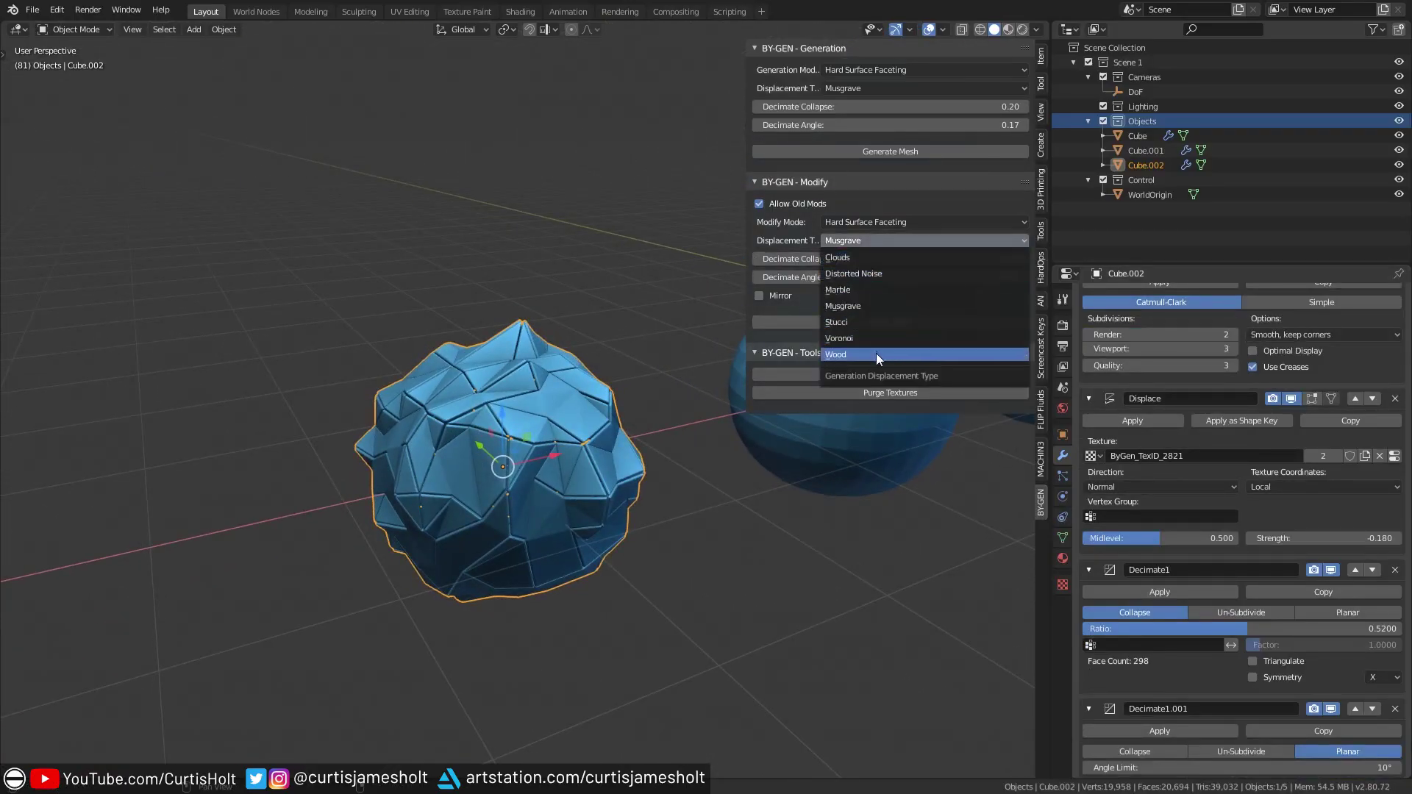
left_click(878, 245)
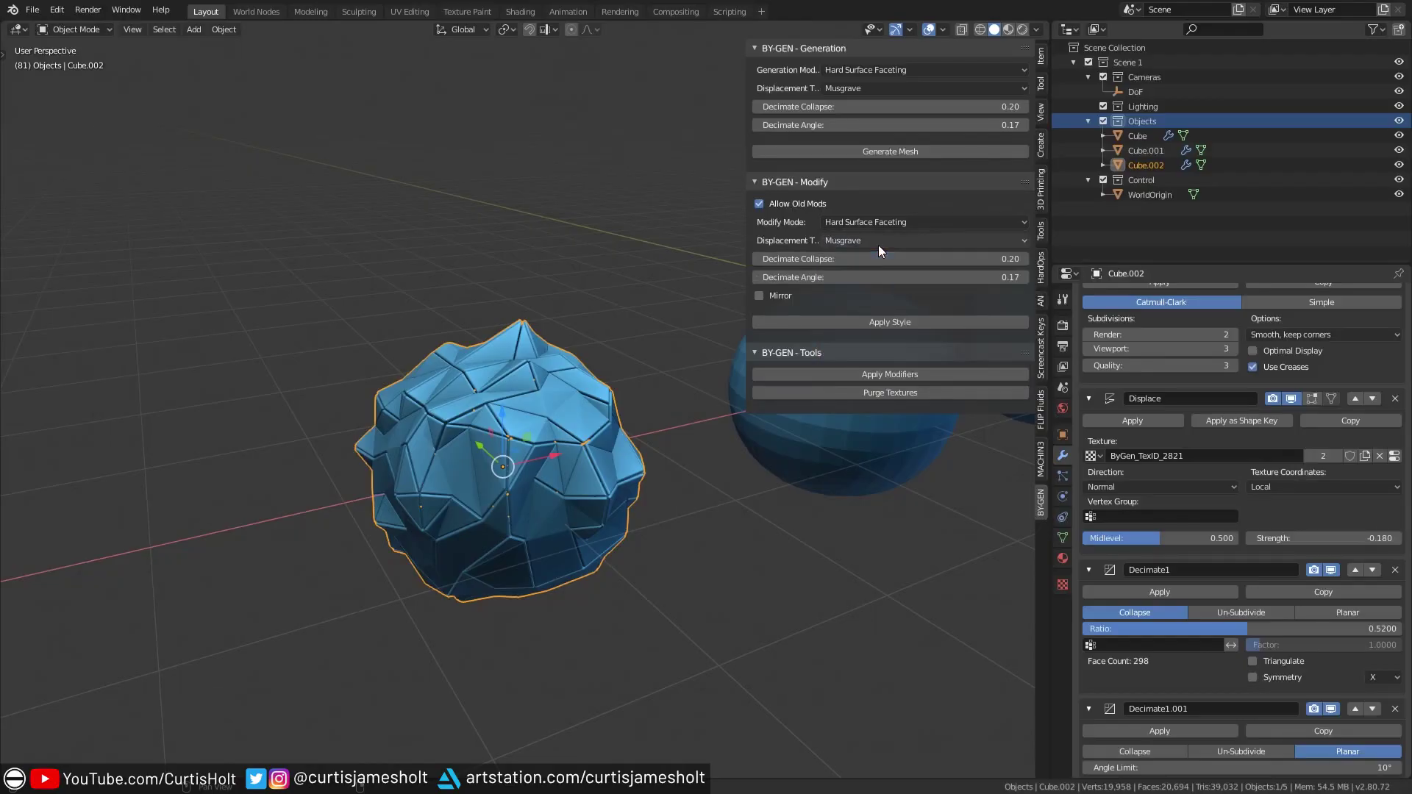
double_click(1206, 456)
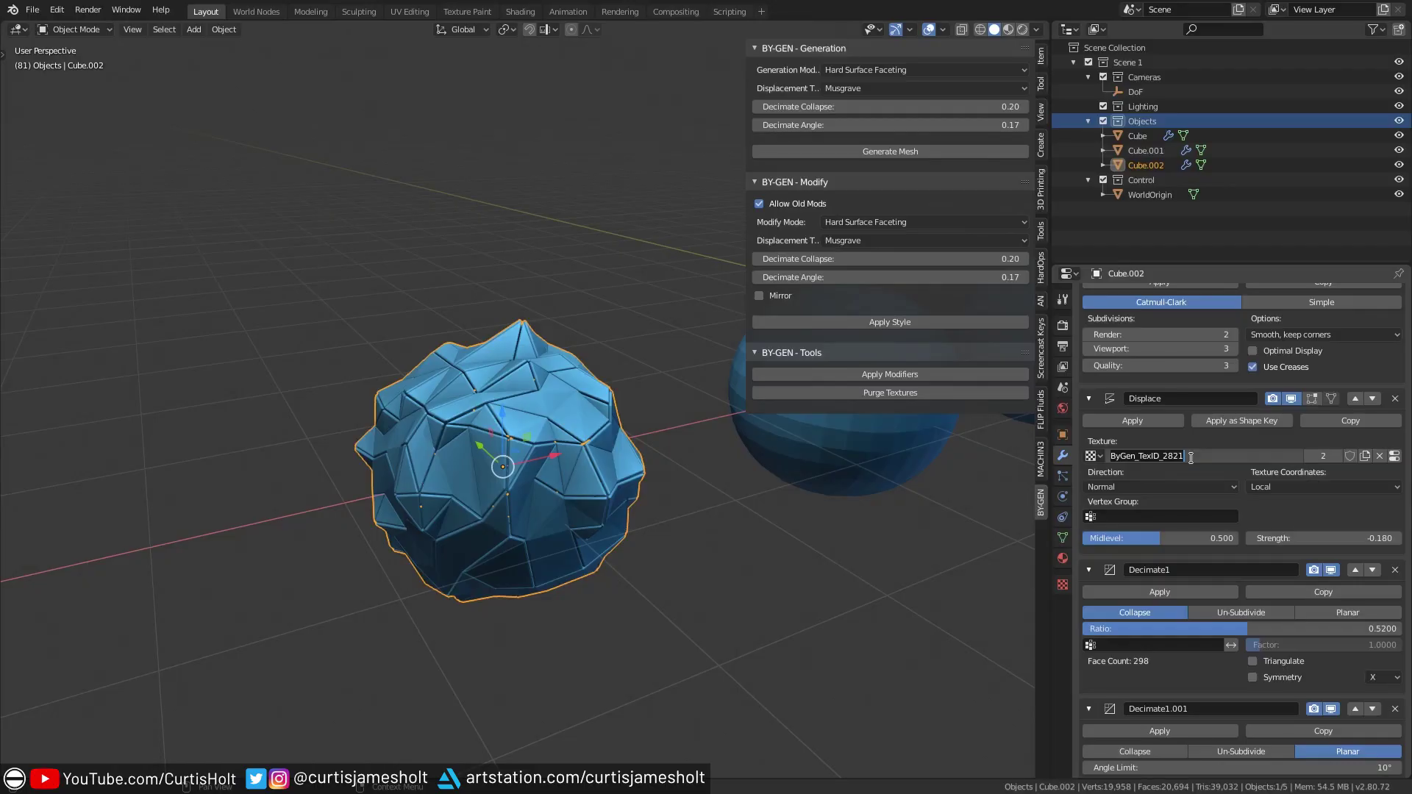
left_click(1190, 458)
left_click(1062, 584)
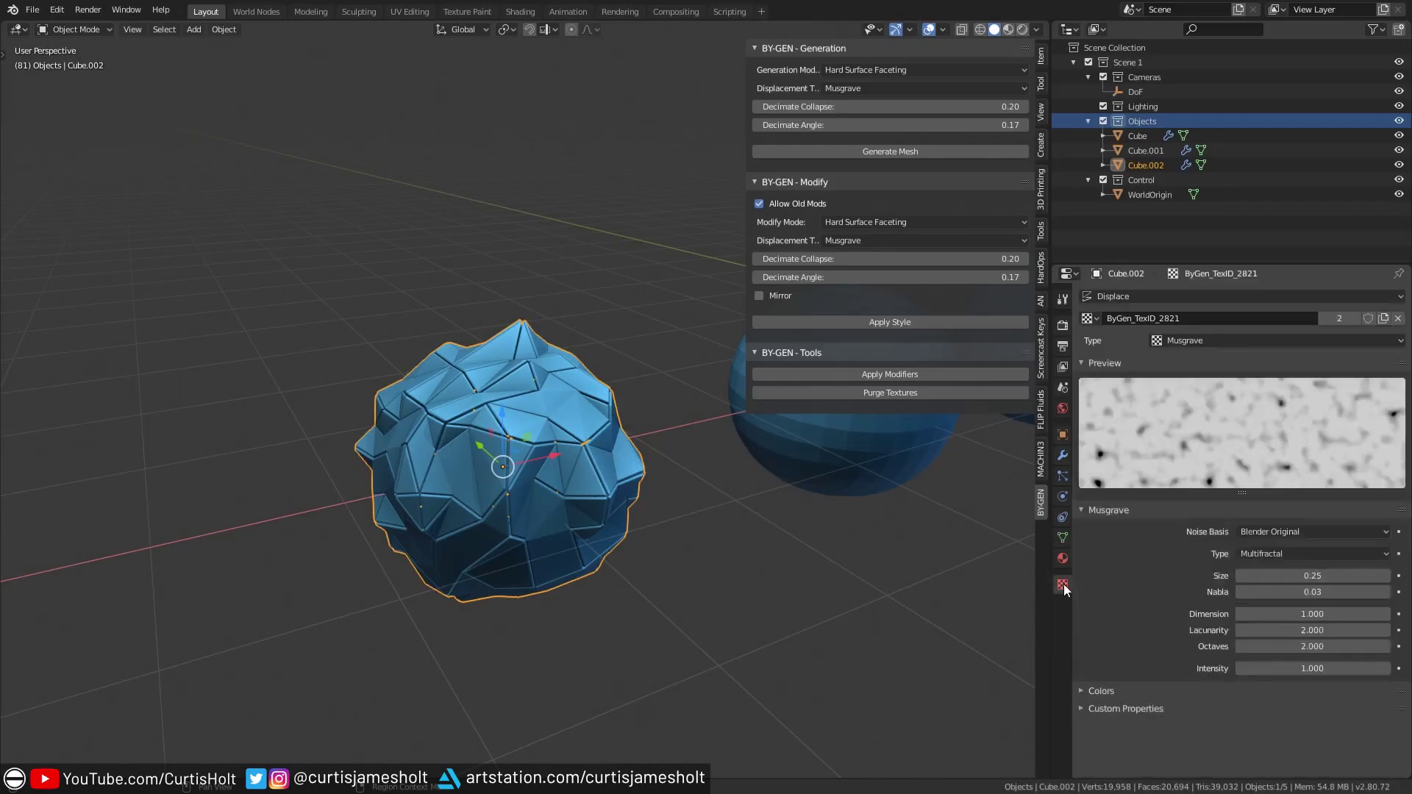
left_click(1088, 318)
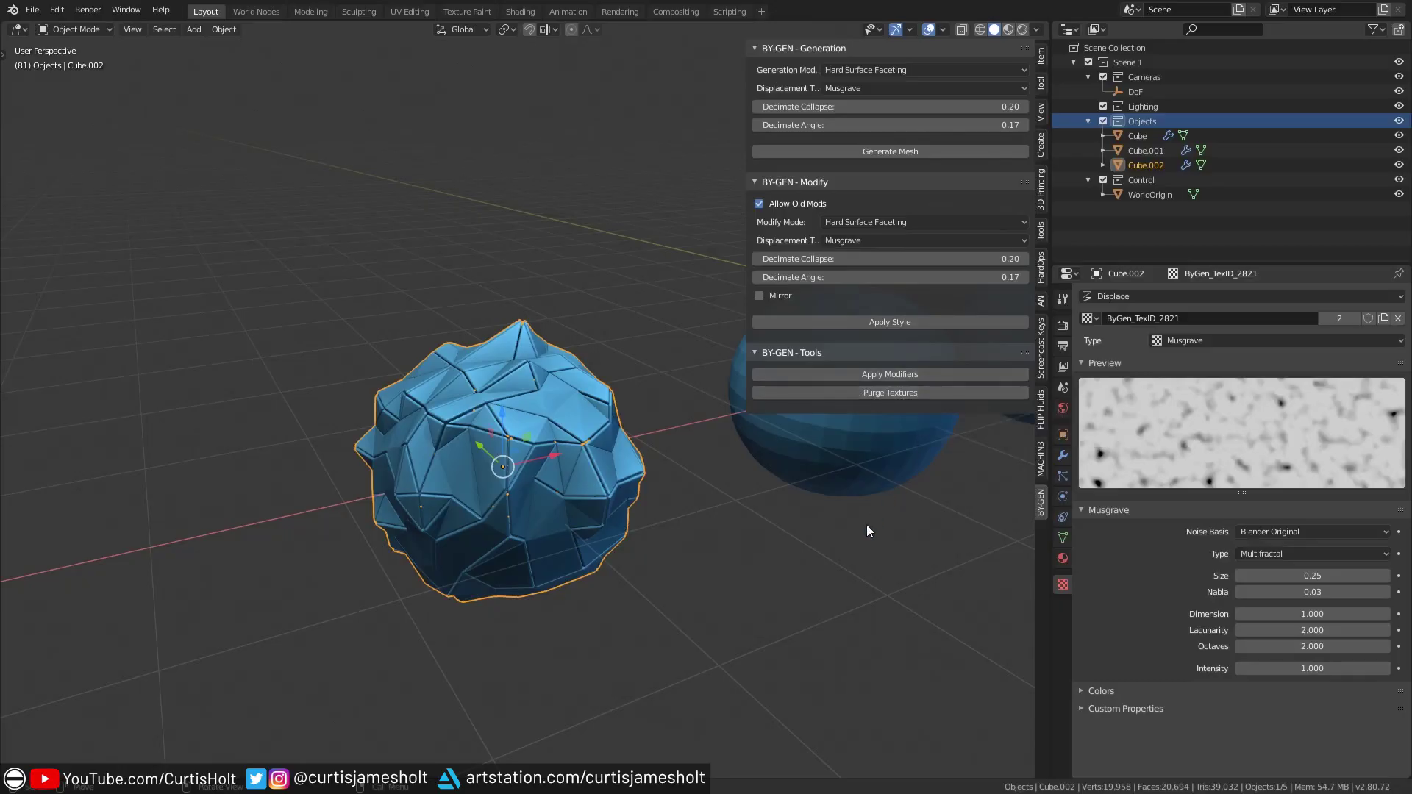
middle_click_drag(773, 522, 482, 408)
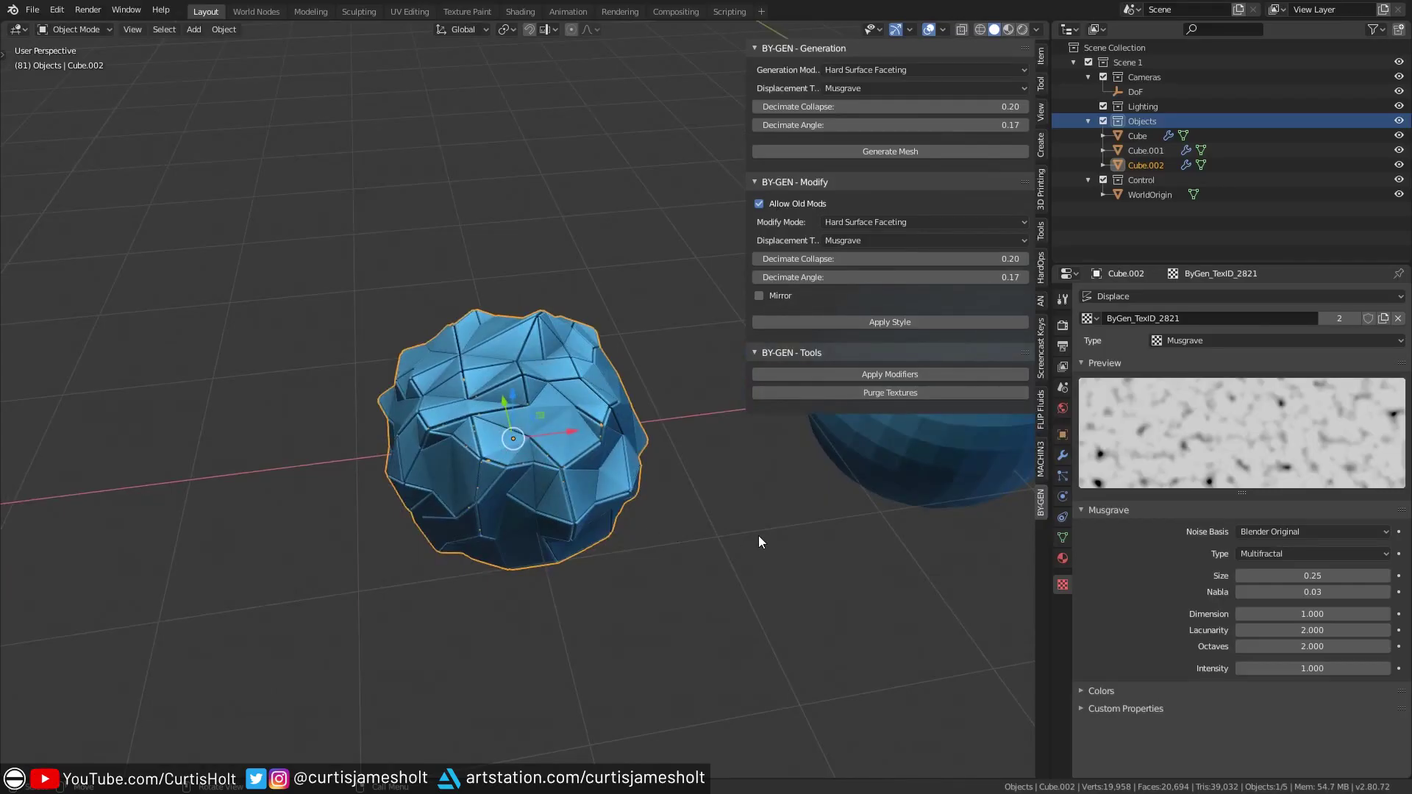
middle_click_drag(752, 536, 750, 500)
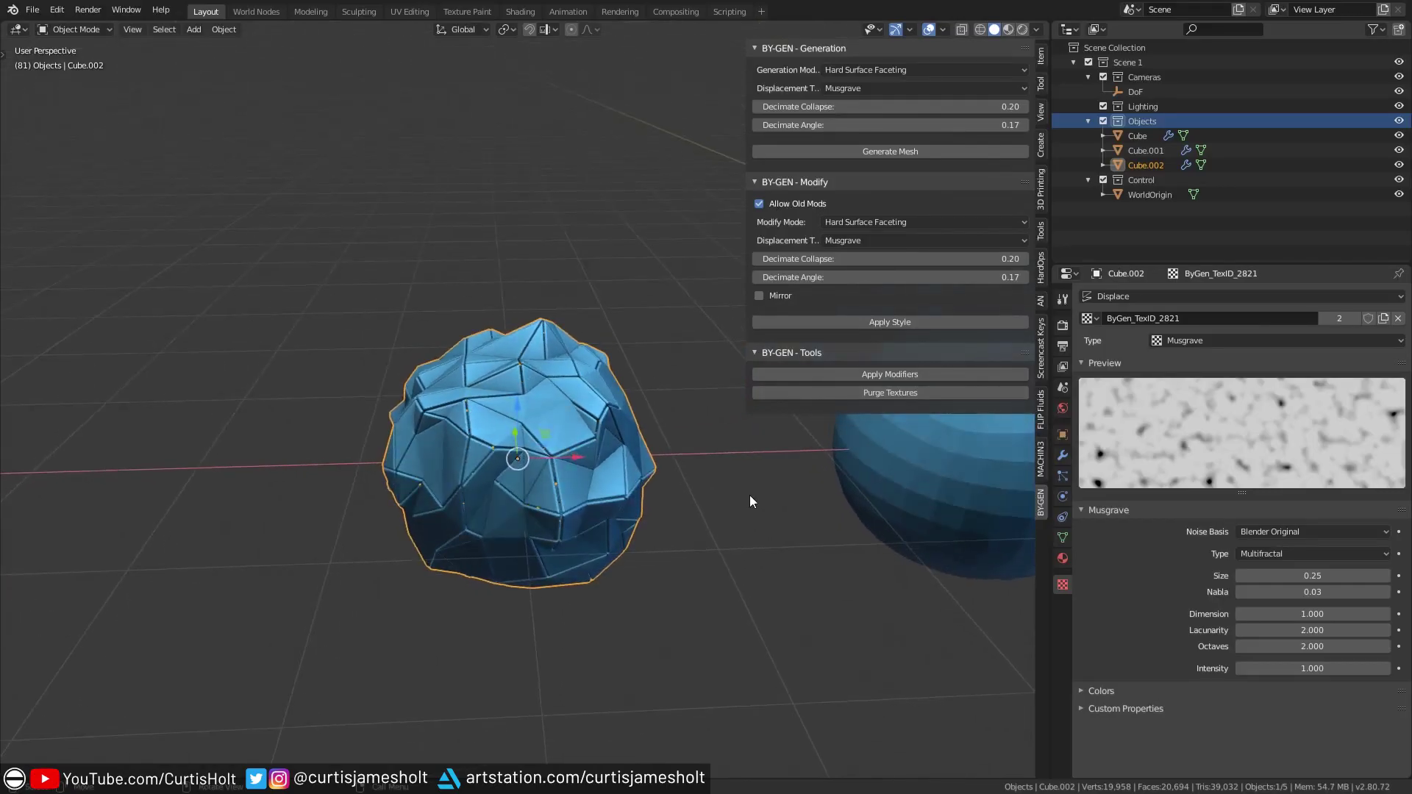
Step: Apply the Metal Shell style with Triangulate enabled to the middle sphere Cube.001 and inspect the resulting lattice
middle_click_drag(874, 495, 545, 513, "shift")
left_click(545, 513)
left_click(851, 222)
left_click(858, 271)
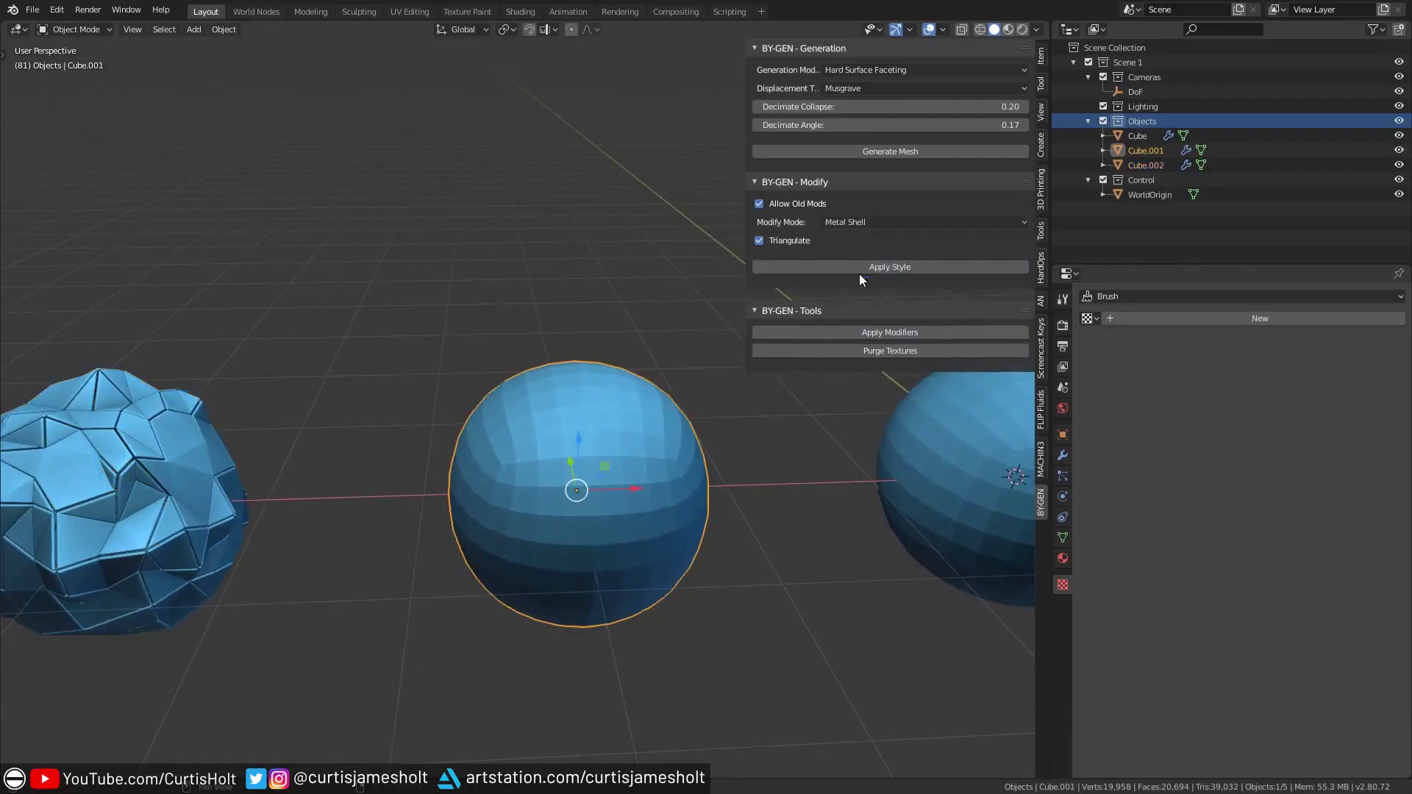
middle_click_drag(598, 469, 595, 404)
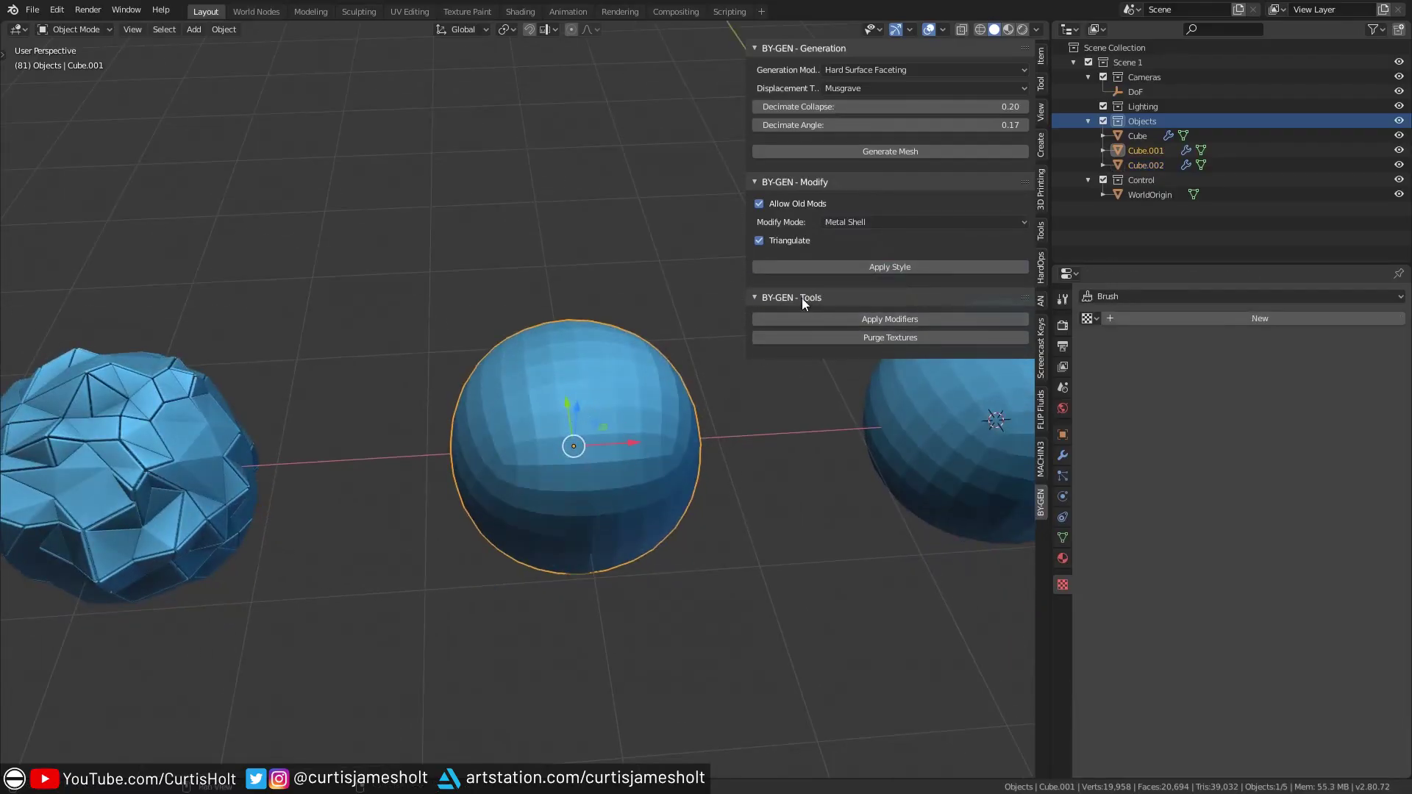
left_click(828, 270)
middle_click_drag(769, 364, 635, 481)
scroll(634, 475, "up", 6)
middle_click_drag(589, 342, 621, 403)
middle_click_drag(469, 417, 580, 397)
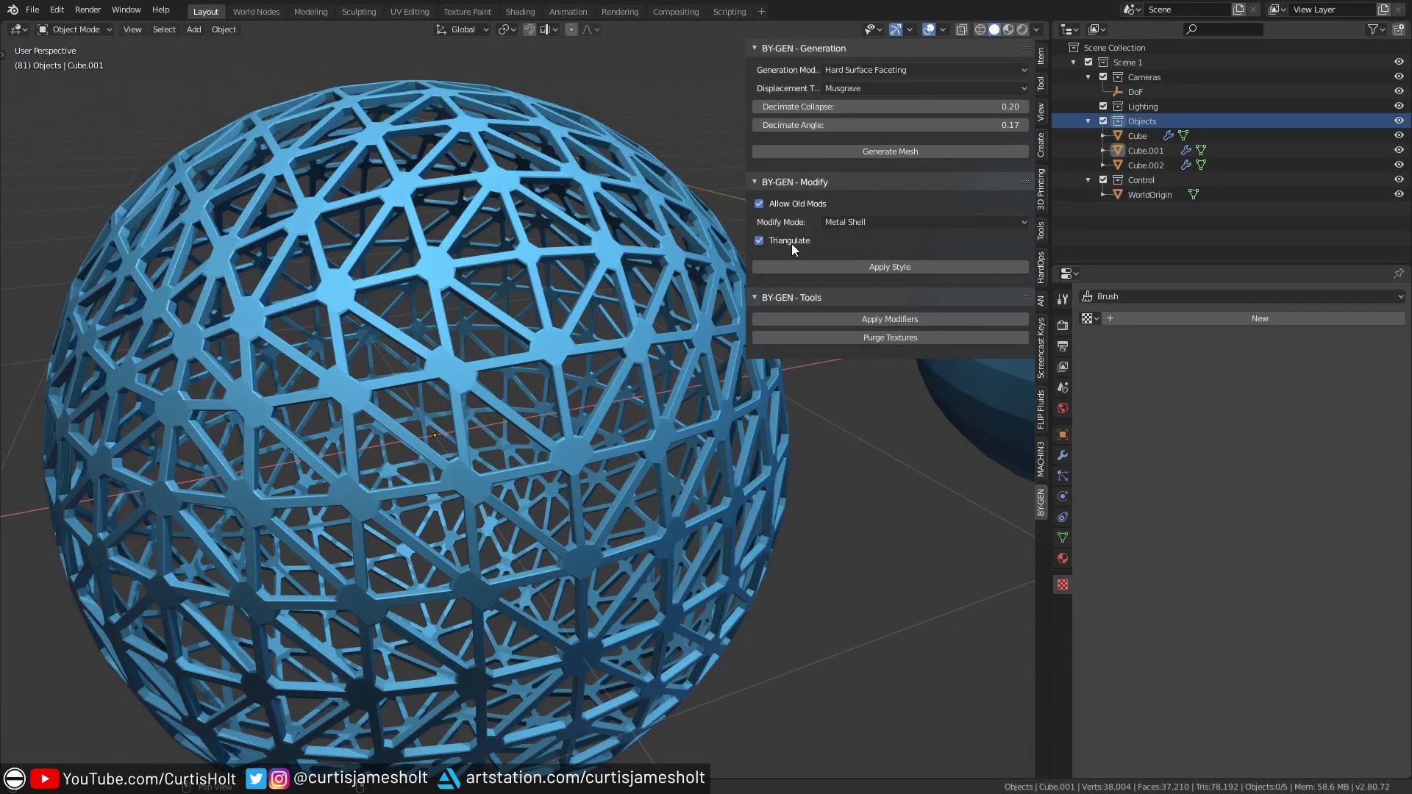
scroll(611, 322, "down", 3)
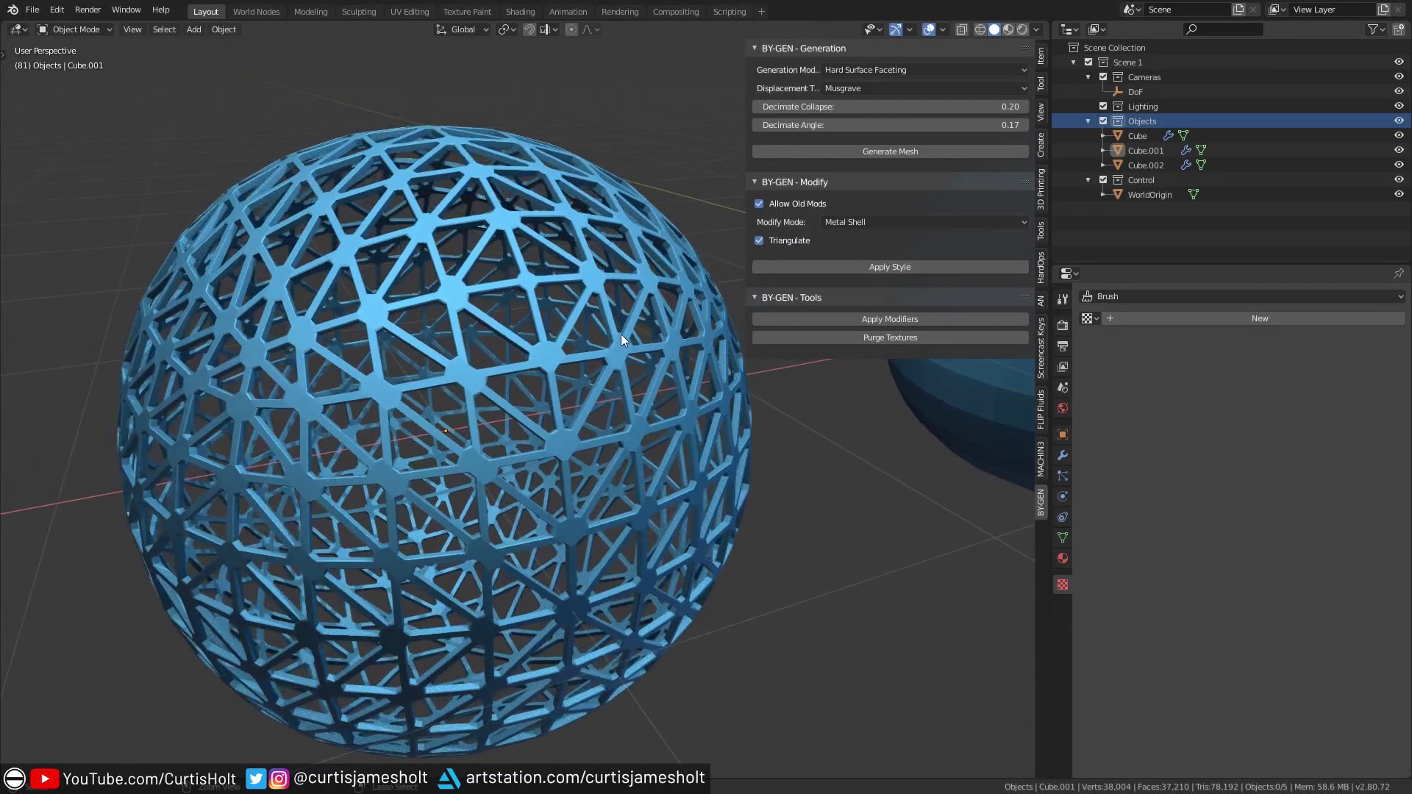
mouse_move(620, 334)
middle_mouse_down()
mouse_move(628, 306)
mouse_move(632, 319)
middle_mouse_up()
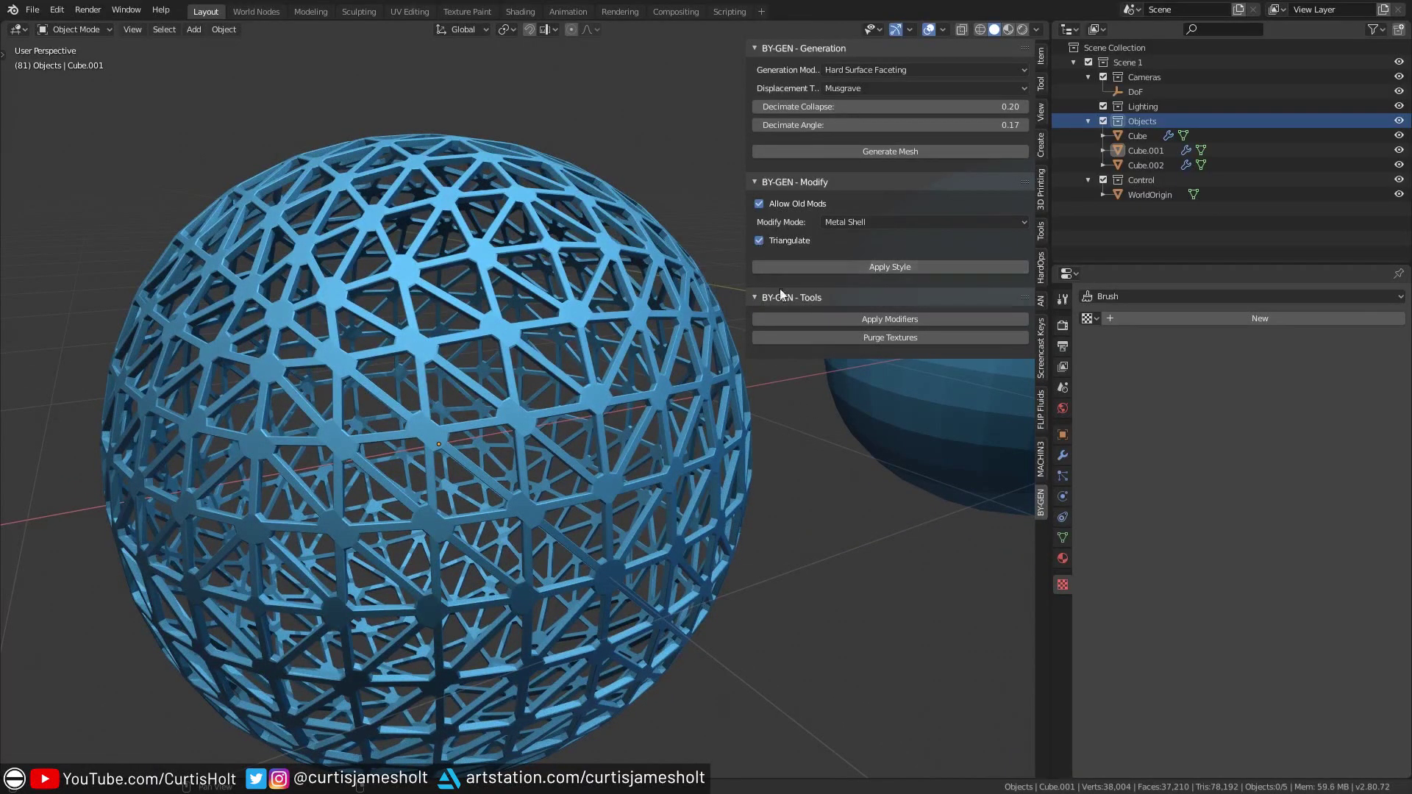
Step: Adjust the thickness of the Wireframe modifier on the metal shell sphere Cube.001
left_click(1062, 454)
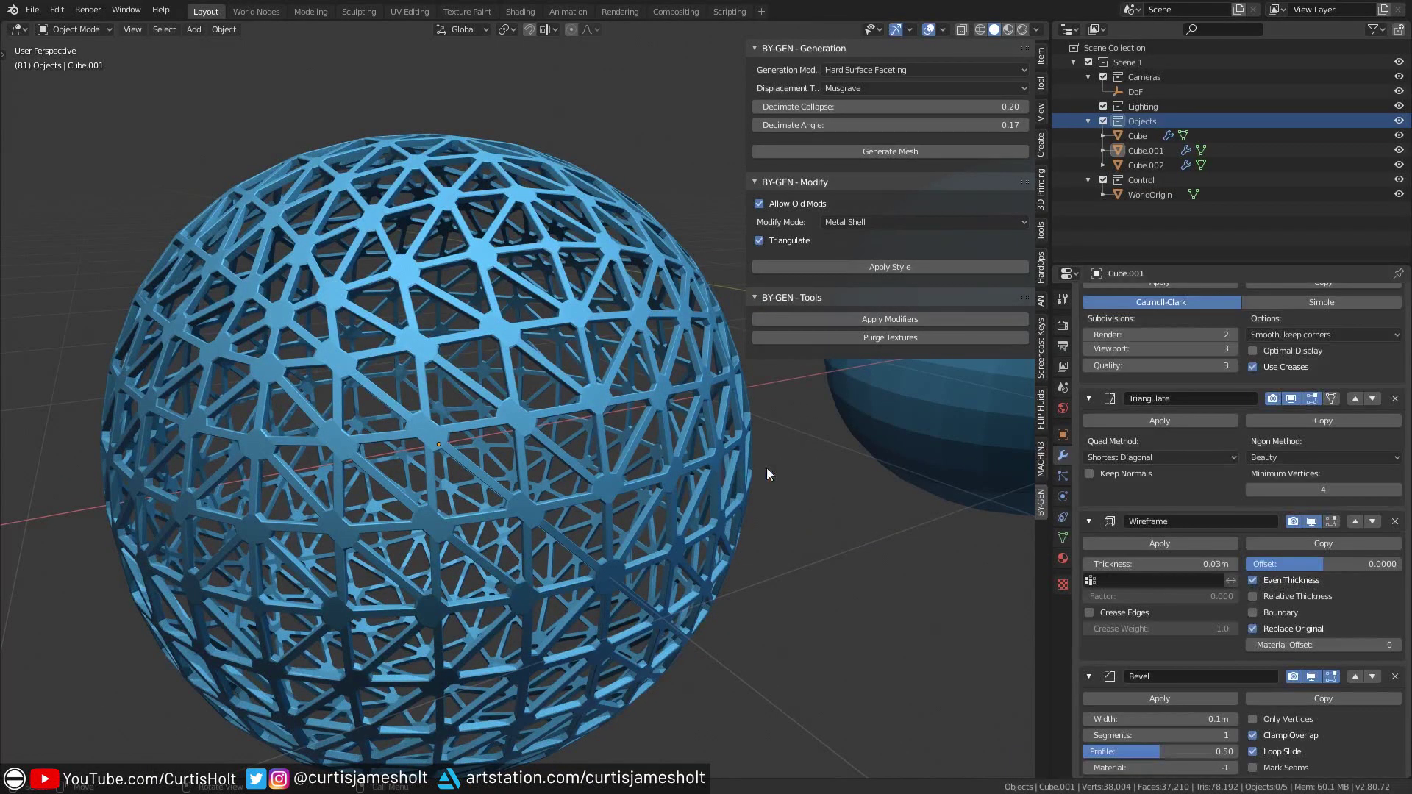
scroll(1167, 457, "down", 2)
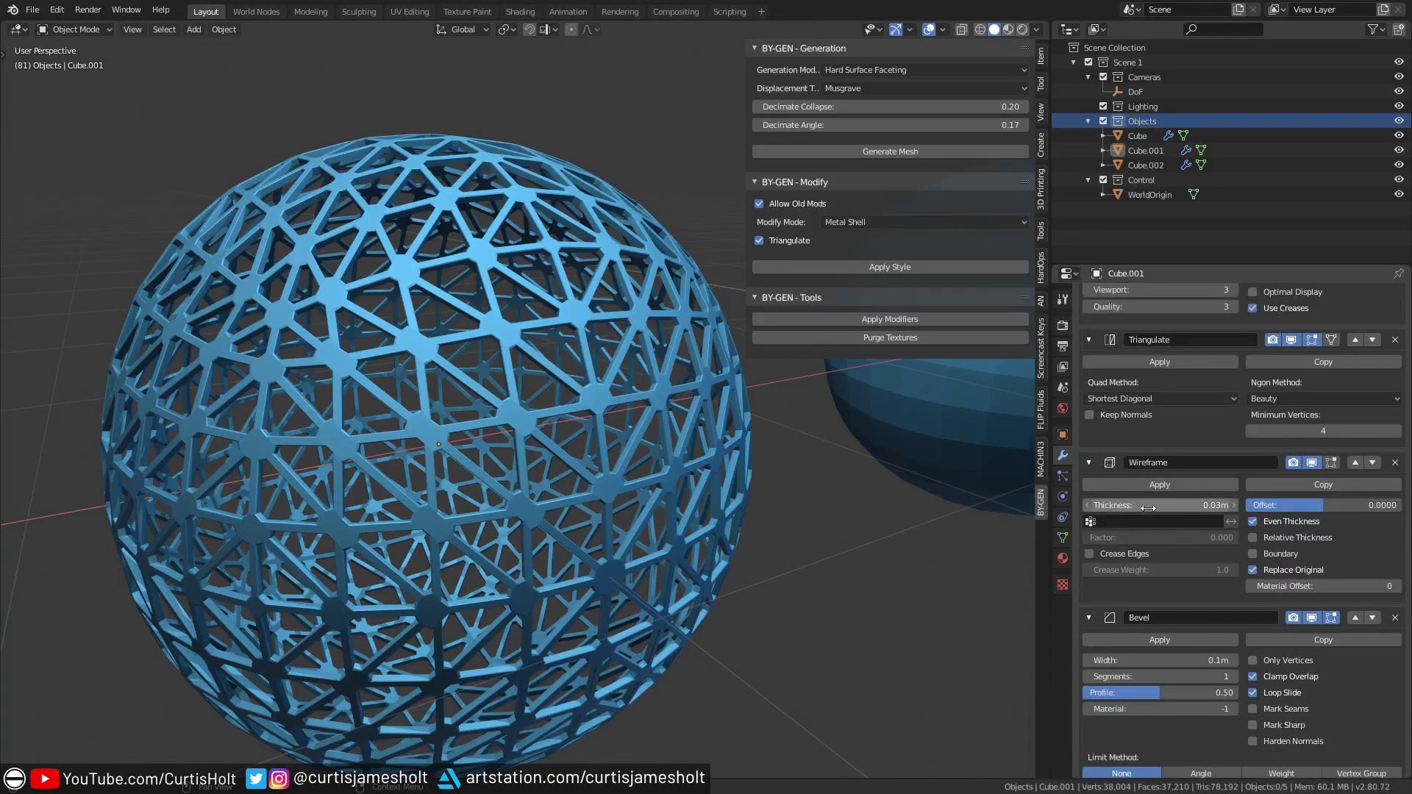
mouse_move(1148, 507)
left_mouse_down()
mouse_move(1177, 508)
mouse_move(1147, 508)
left_mouse_up()
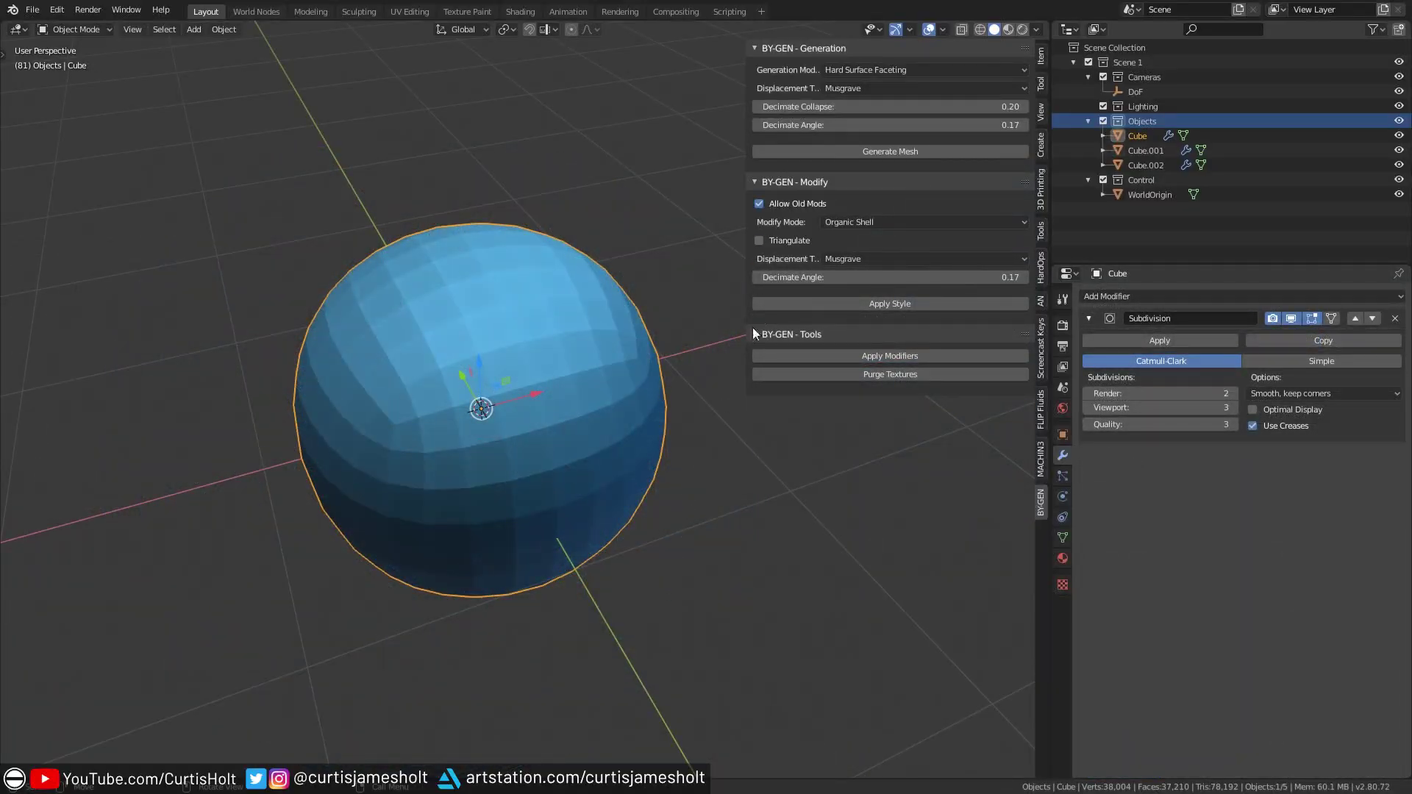
Step: Apply the Organic Shell style to the sphere Cube with Wood displacement and a decimate angle of 0.30
left_click(860, 222)
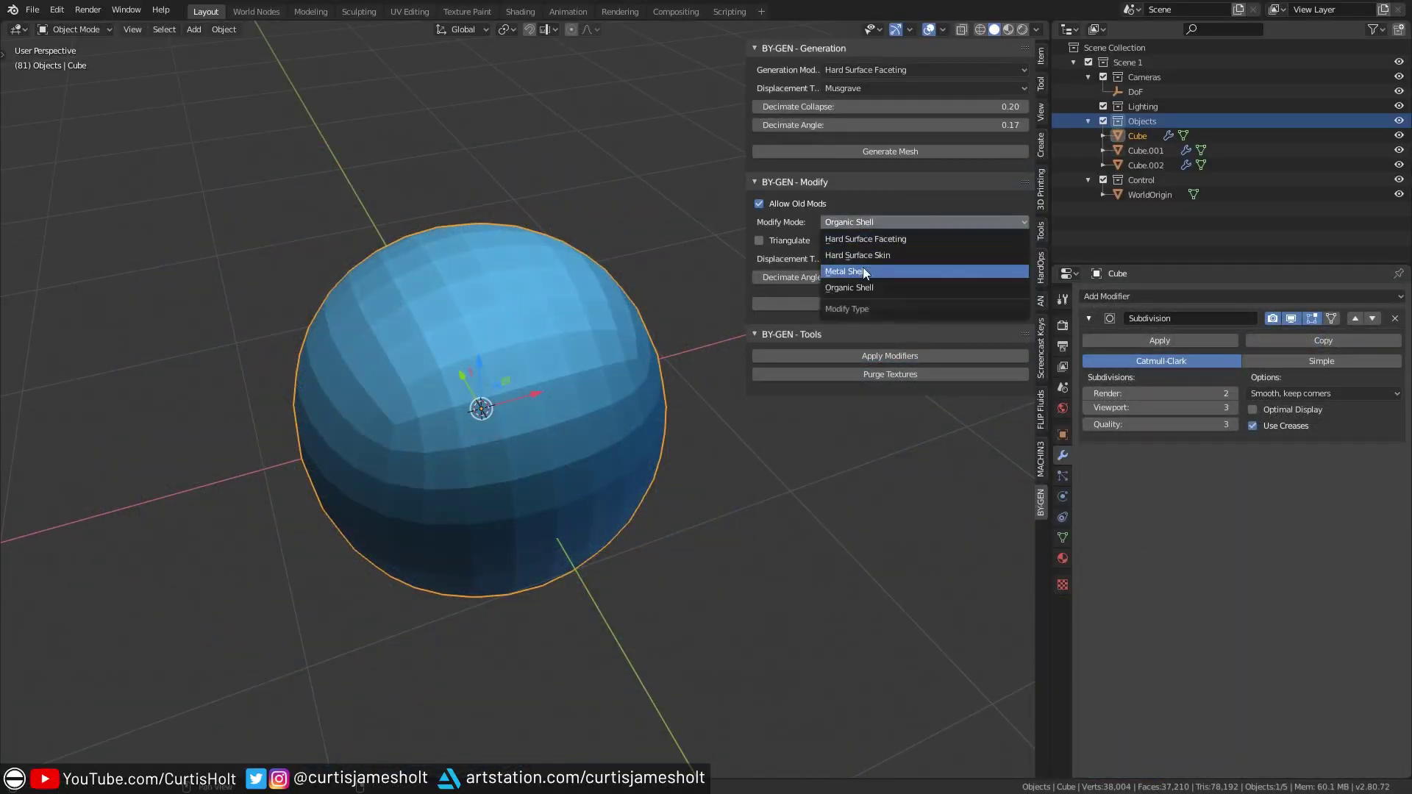
left_click(857, 288)
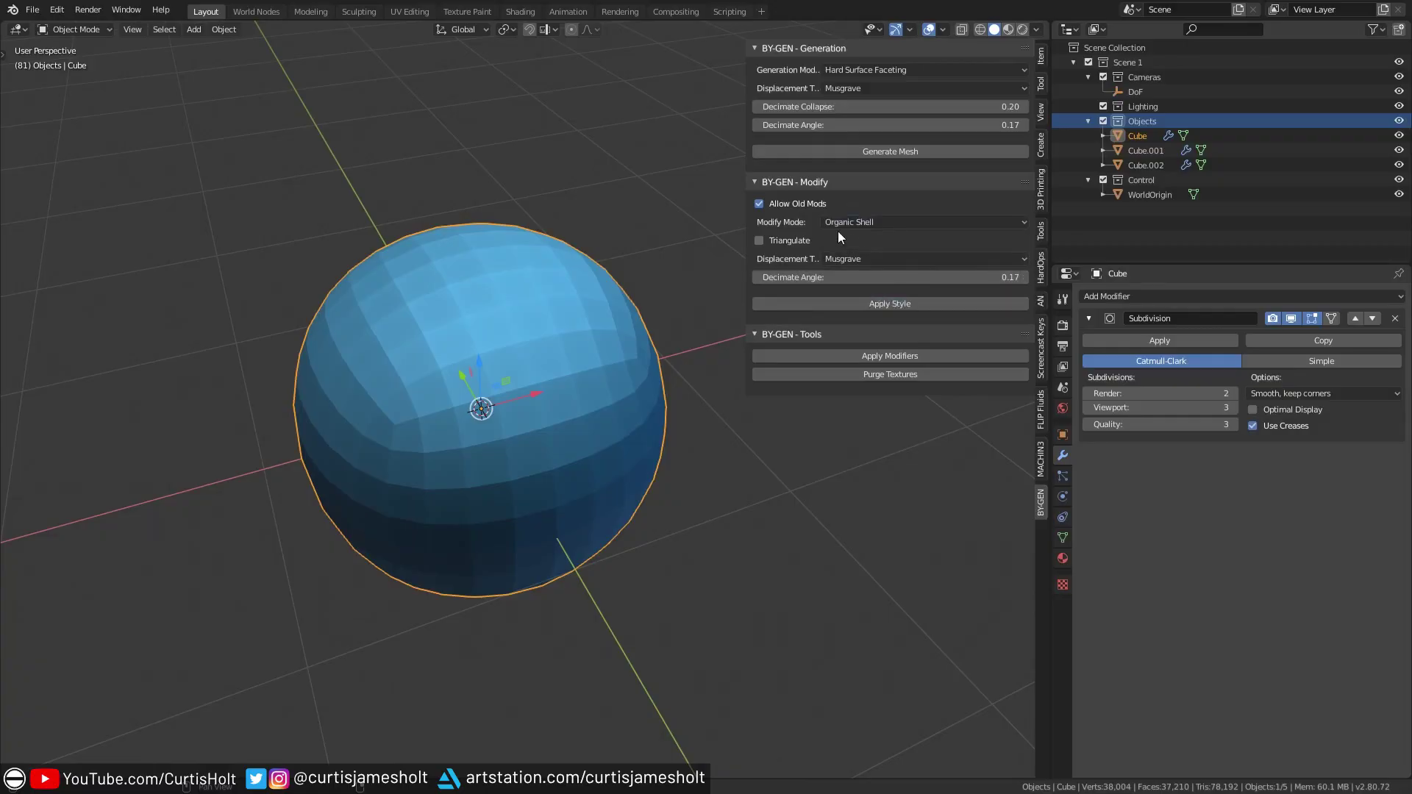
left_click(871, 258)
left_click(881, 259)
left_click(881, 257)
left_click(844, 374)
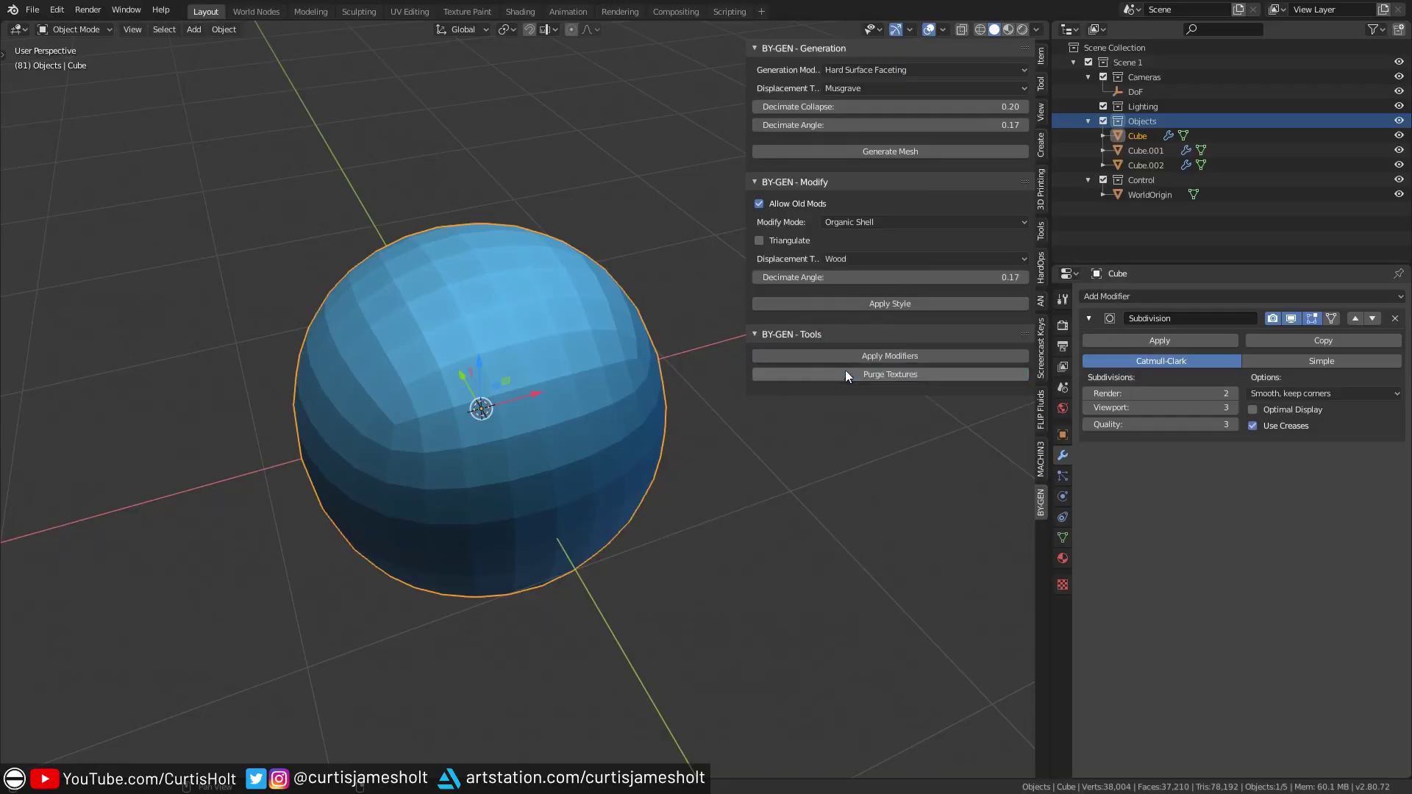
left_click(874, 277)
type("0.3")
key("Return")
left_click(903, 307)
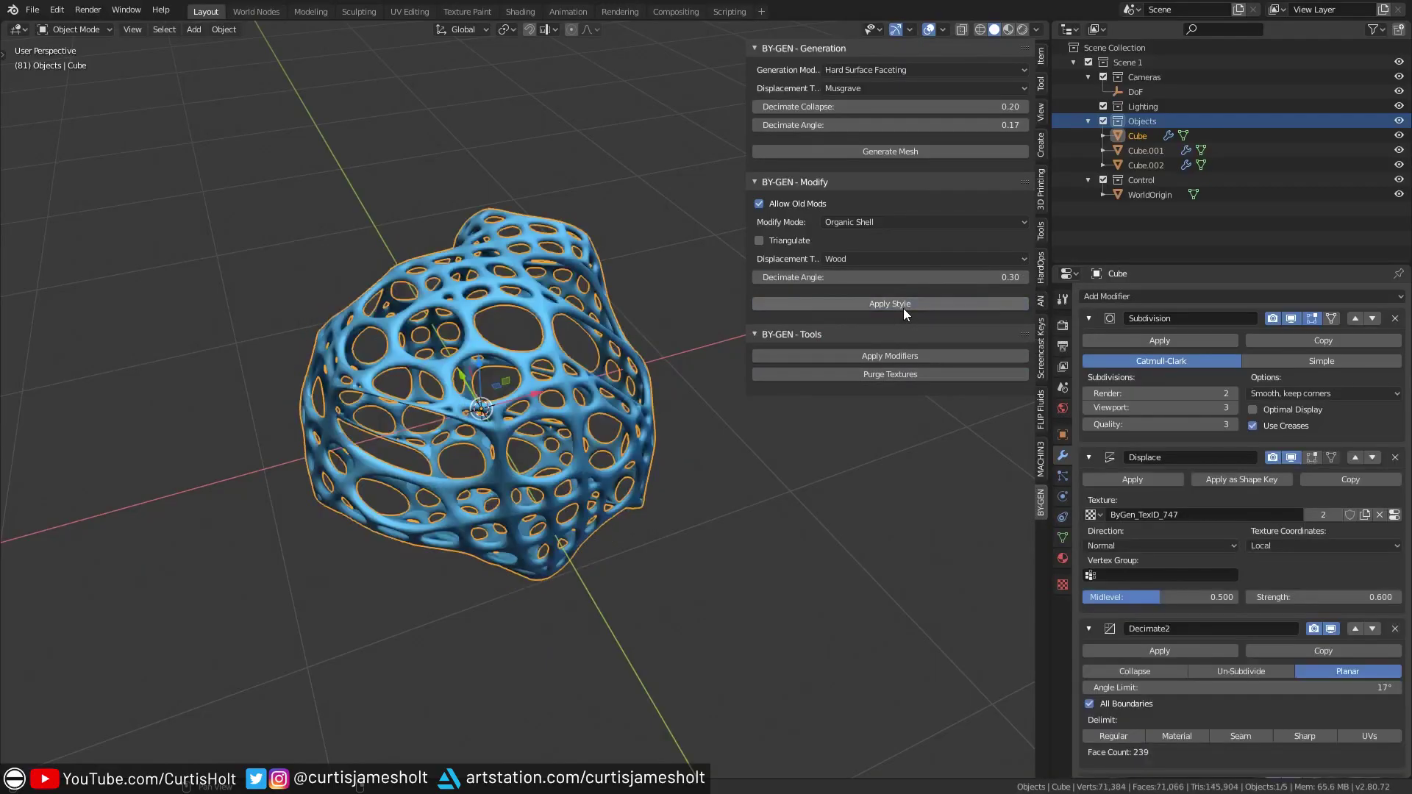
middle_click_drag(673, 452, 897, 435)
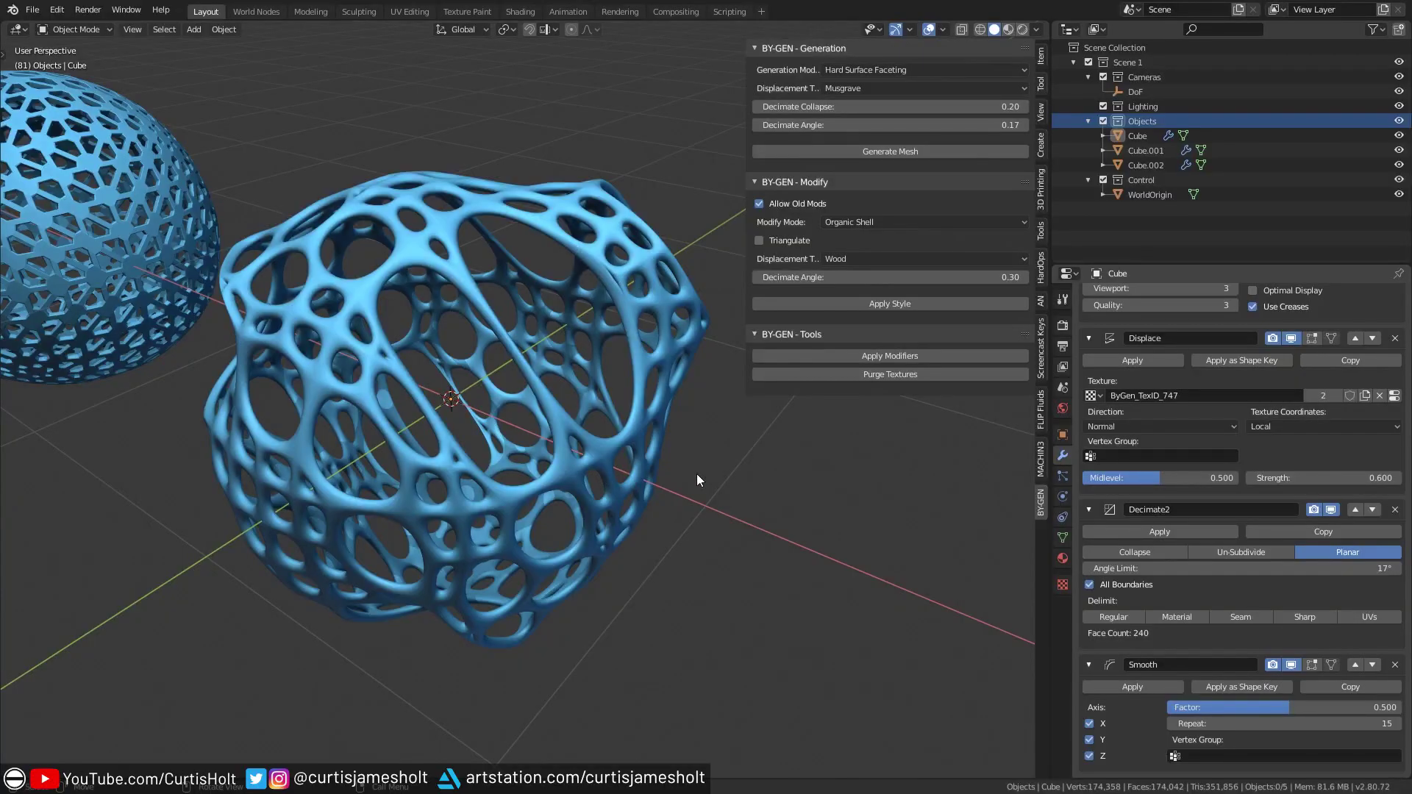
Step: Set the angle limit of the organic shell's Decimate2 modifier to 30°
scroll(1116, 583, "down", 2)
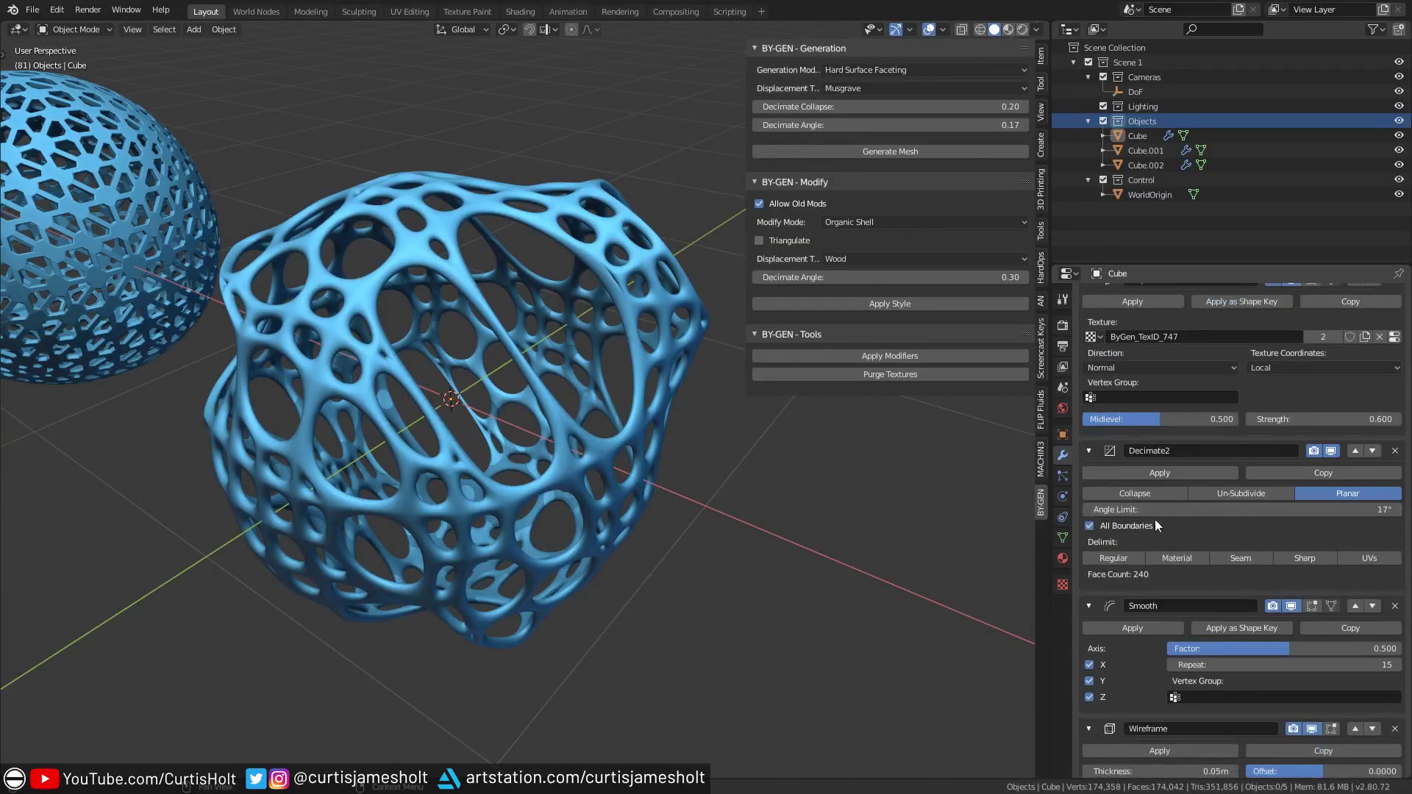
left_click(1263, 509)
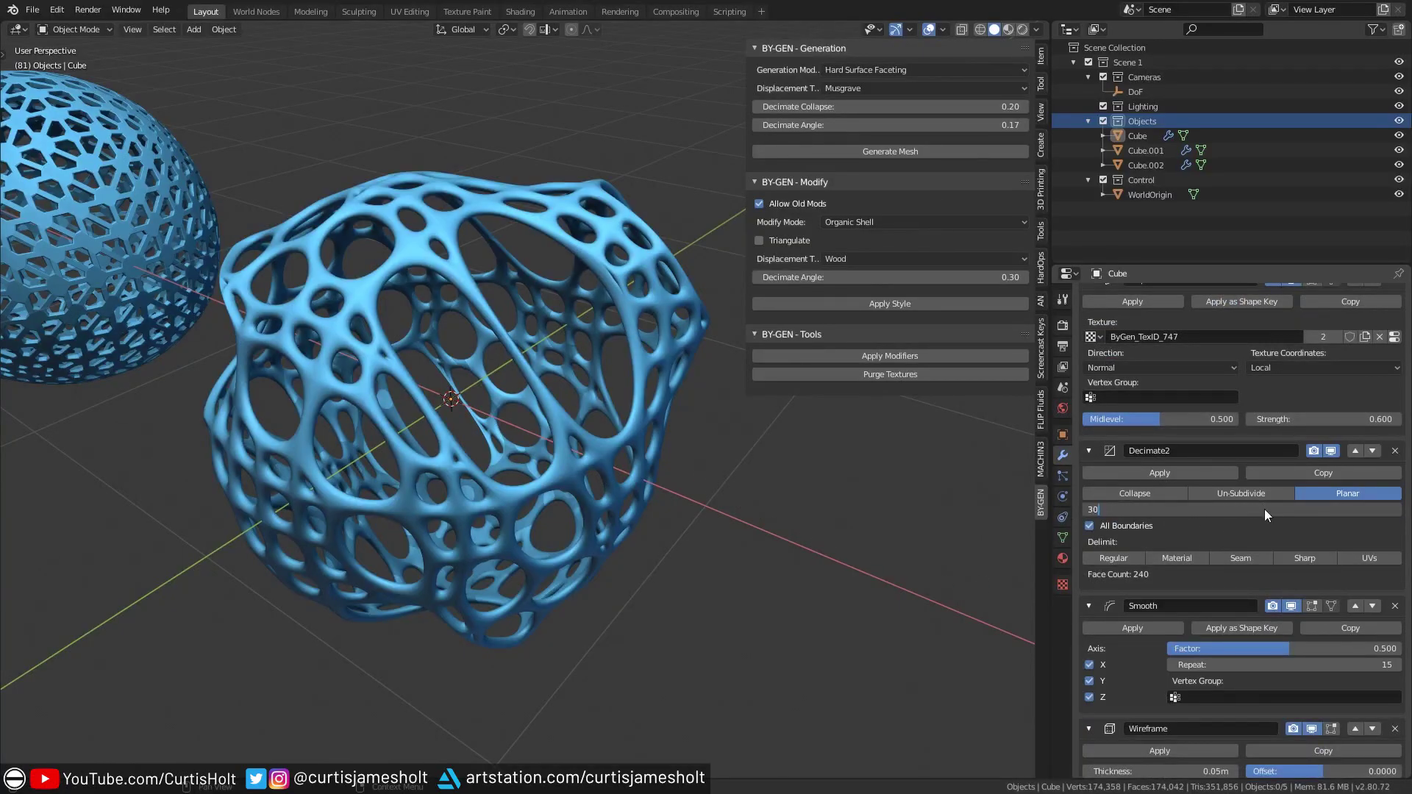
type("30")
key("Return")
mouse_move(603, 419)
middle_mouse_down()
mouse_move(636, 459)
mouse_move(637, 509)
mouse_move(647, 416)
mouse_move(699, 404)
mouse_move(630, 422)
middle_mouse_up()
Step: Reduce the repeat count of the organic shell's Smooth modifier
scroll(1342, 589, "up", 5)
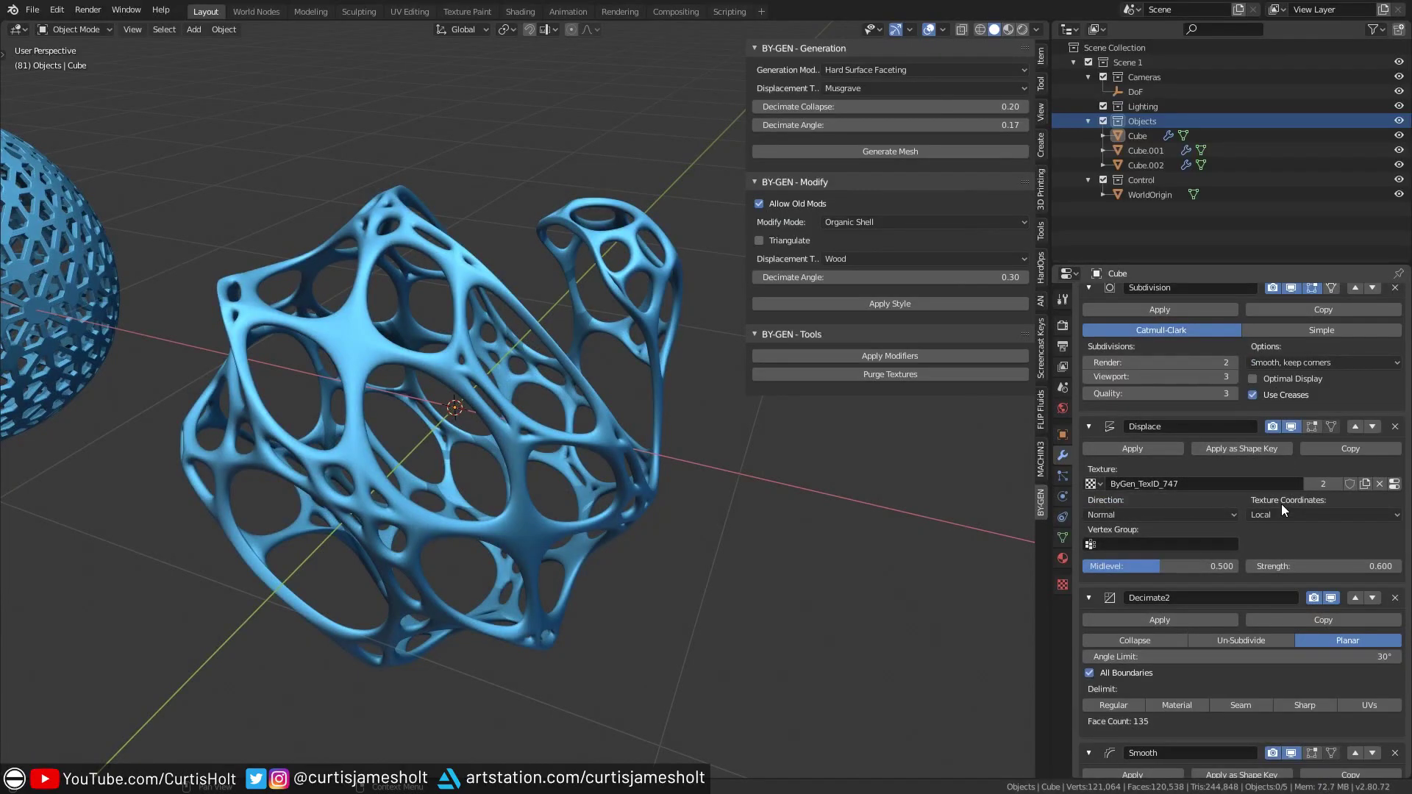
scroll(1281, 505, "down", 8)
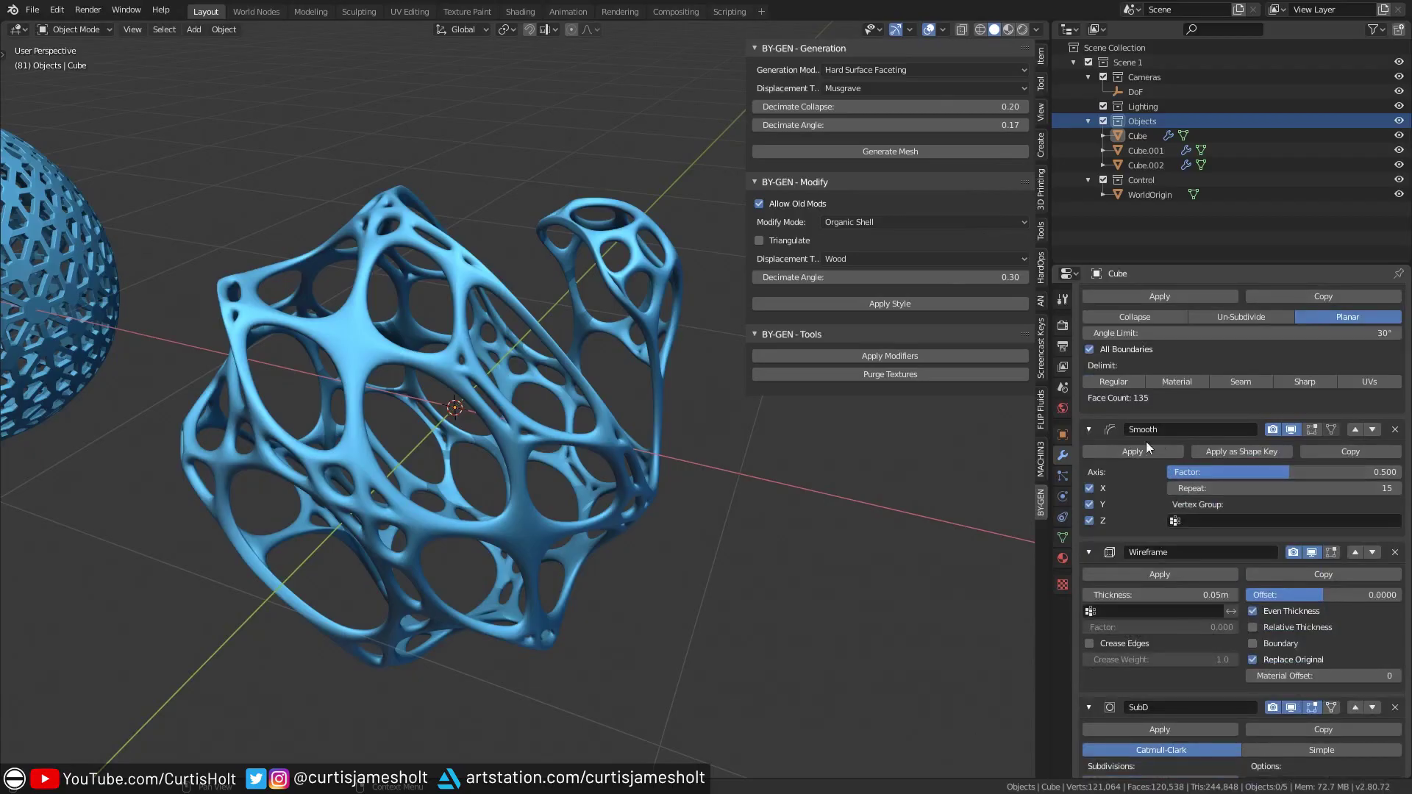
left_click(1171, 488)
left_click(1171, 488)
left_click(1171, 487)
left_click(1171, 488)
left_click(1171, 488)
mouse_move(878, 492)
middle_mouse_down()
mouse_move(831, 522)
mouse_move(895, 503)
mouse_move(871, 515)
middle_mouse_up()
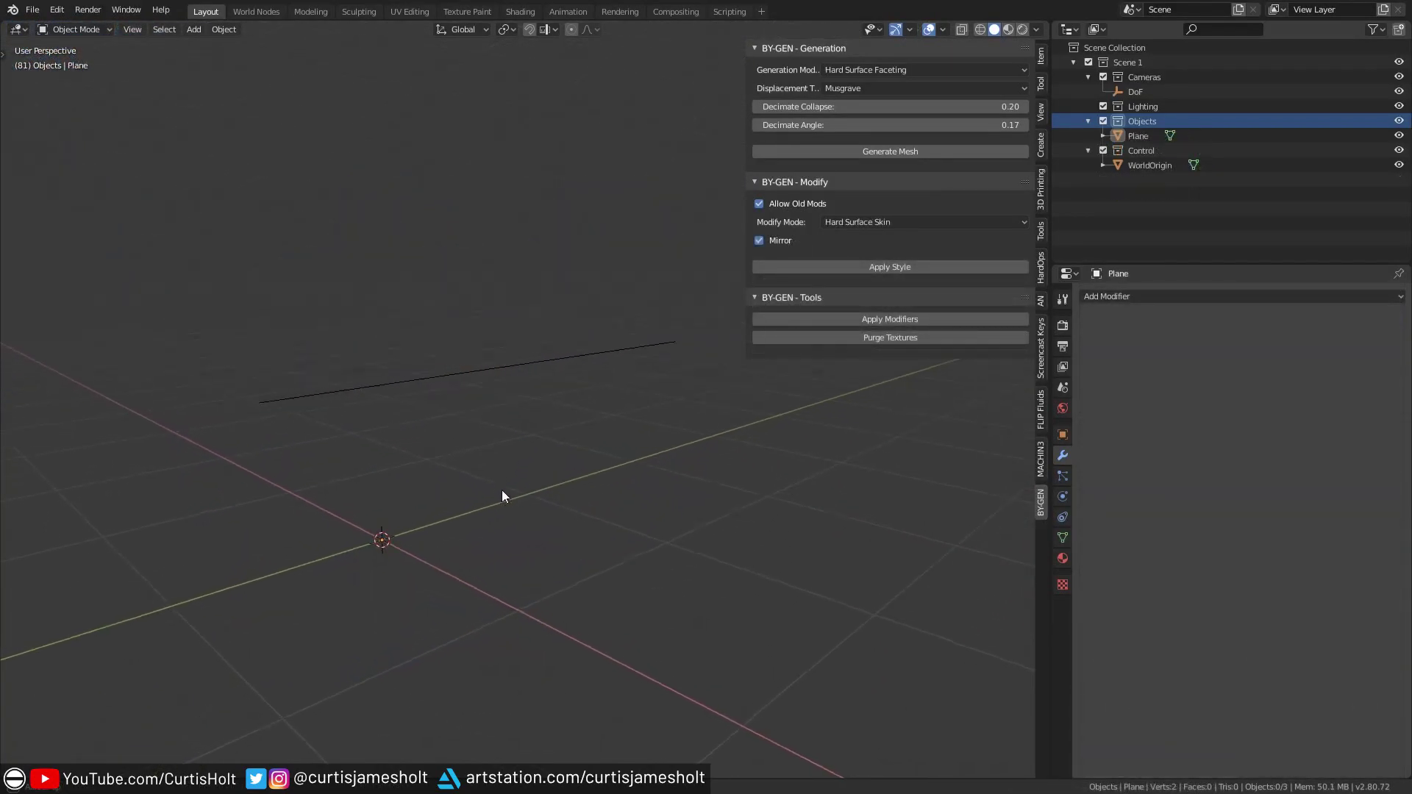
Step: Choose the Hard Surface Skin modify mode and check both end vertices of the Plane edge in Edit Mode
left_click(900, 222)
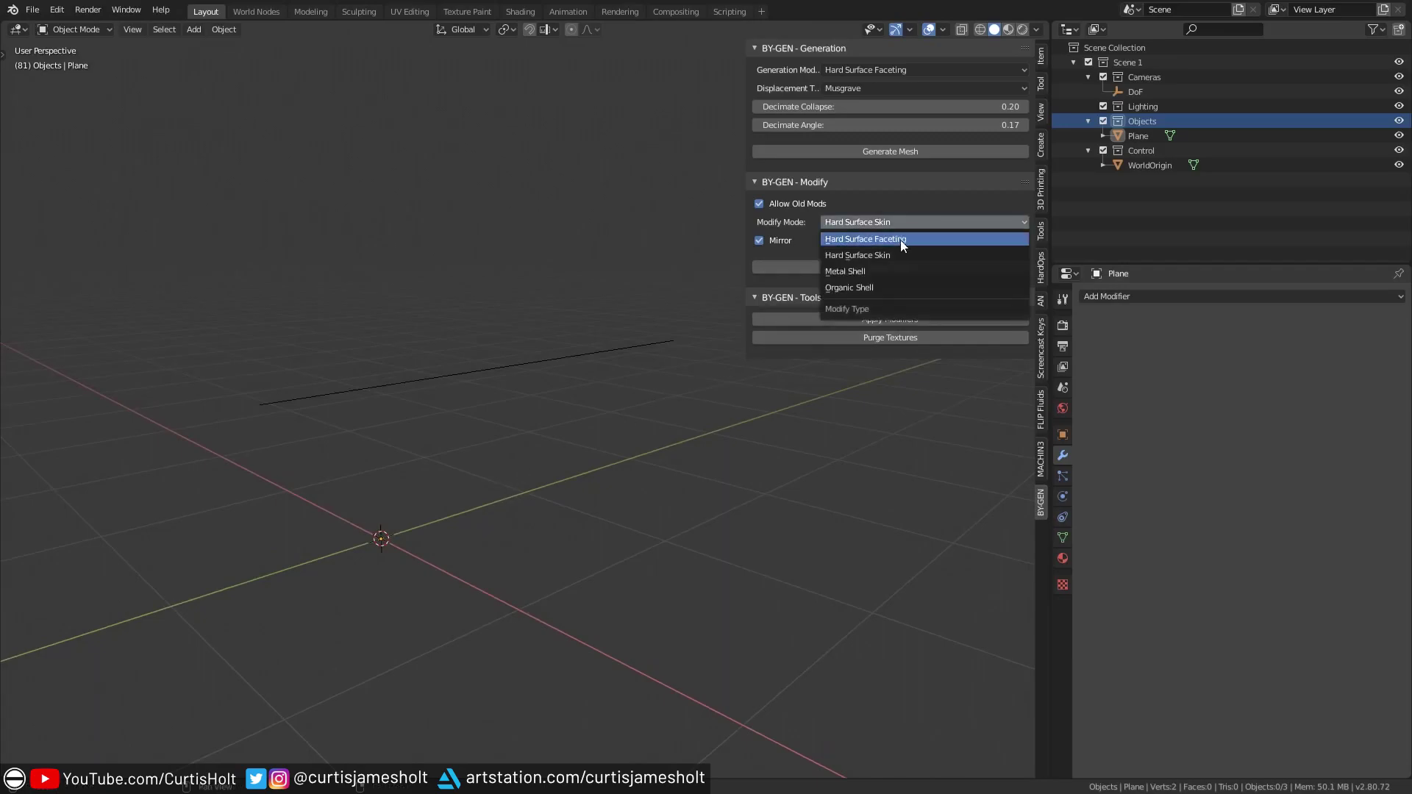
left_click(894, 255)
left_click(565, 368)
middle_click_drag(544, 403, 540, 418)
key("Tab")
middle_click_drag(362, 403, 284, 405)
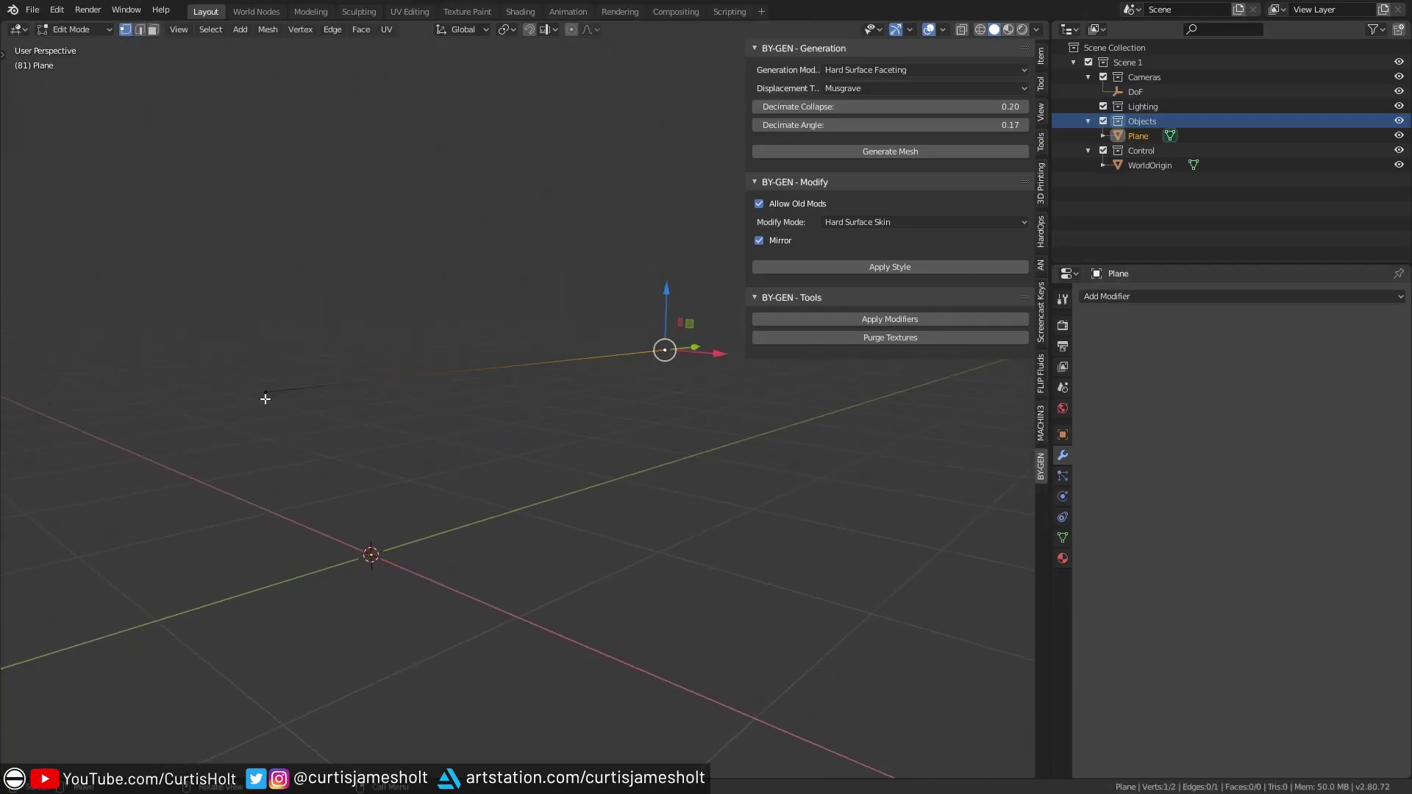
left_click(265, 397)
left_click(661, 351)
key("Tab")
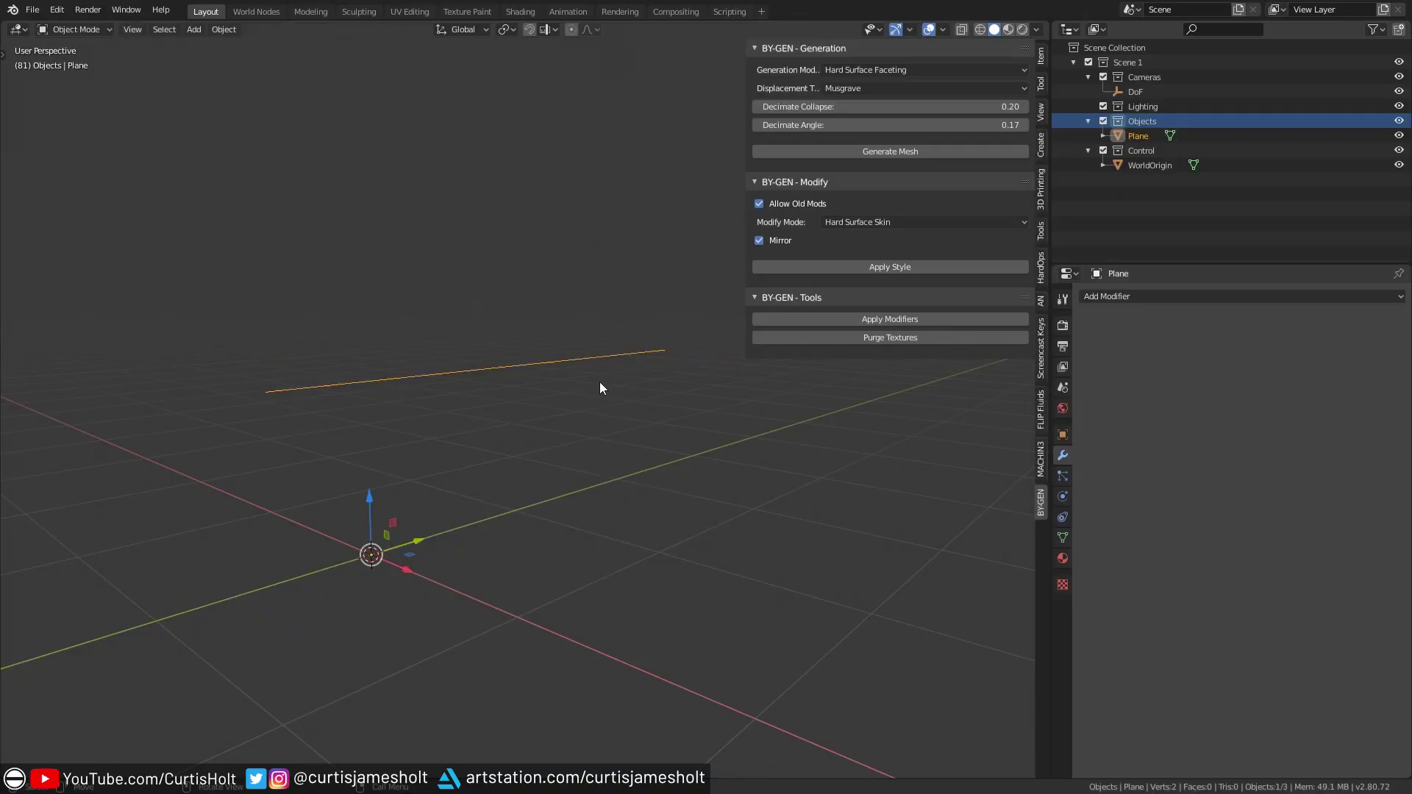
Step: Turn off Mirror and apply the Hard Surface Skin style to the Plane edge
left_click(760, 242)
left_click(809, 268)
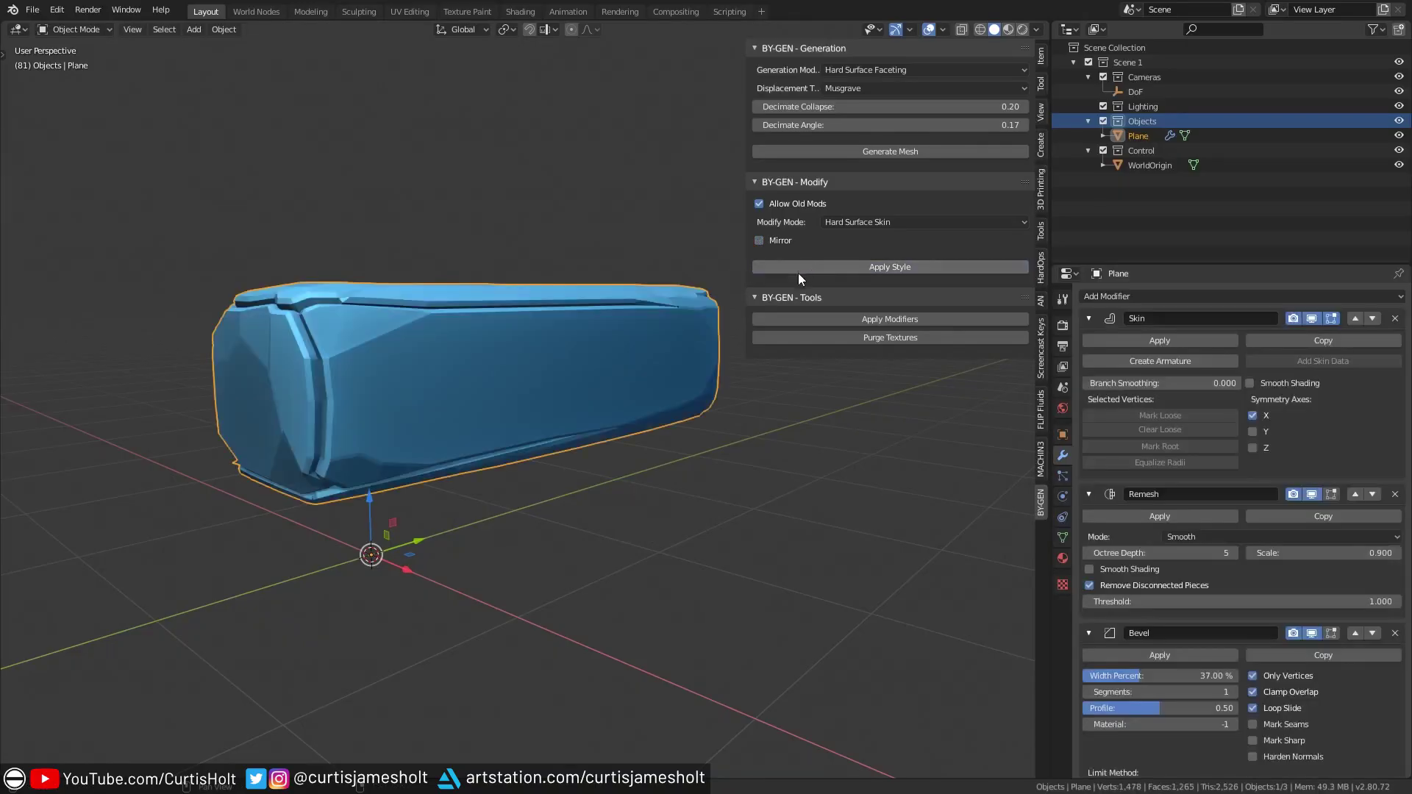
middle_click_drag(570, 305, 554, 355)
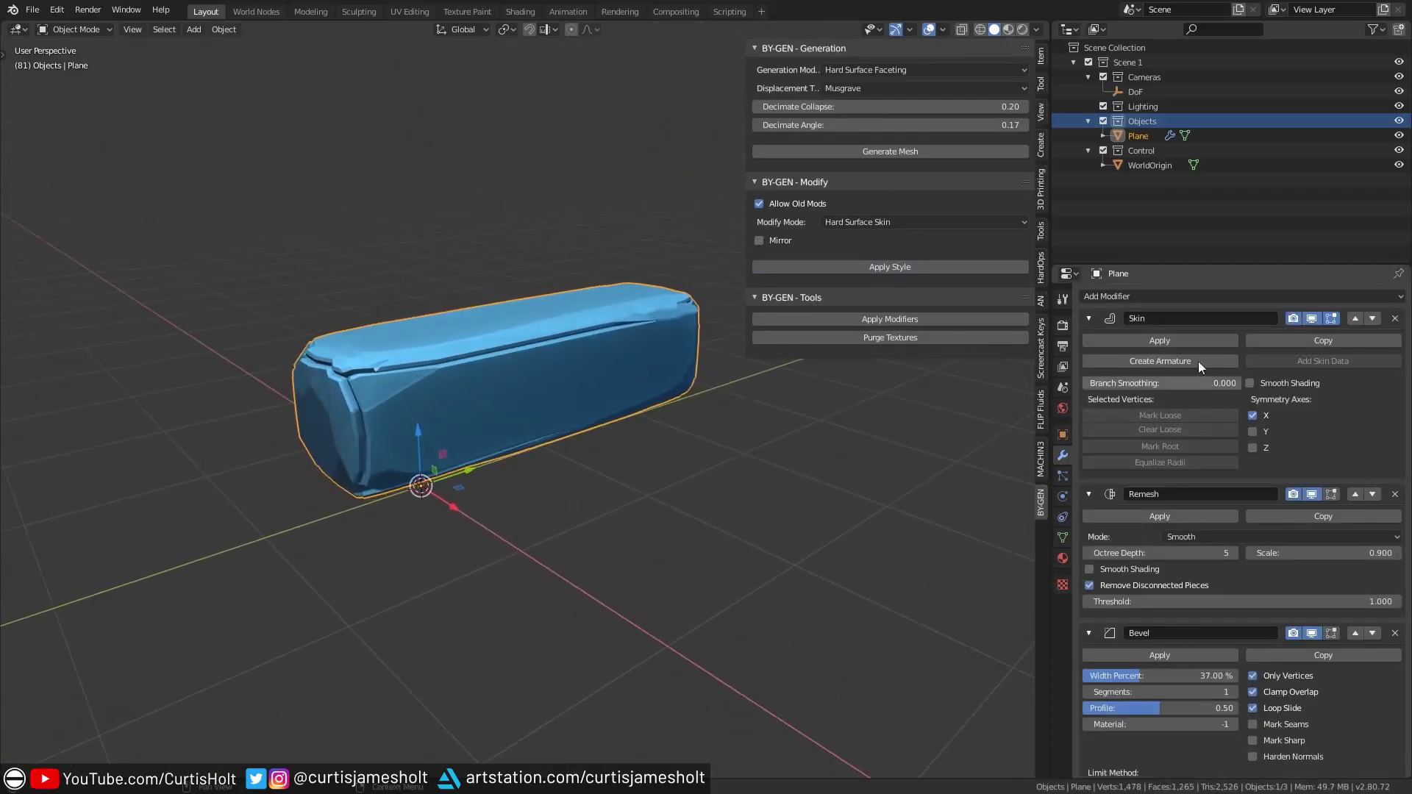
Step: Extrude the Plane's end vertex twice into a bent chain, resizing the skin at the first extruded vertex, and return to Object Mode
key("ctrl+Tab")
left_click(544, 403)
key("g")
left_click(758, 388)
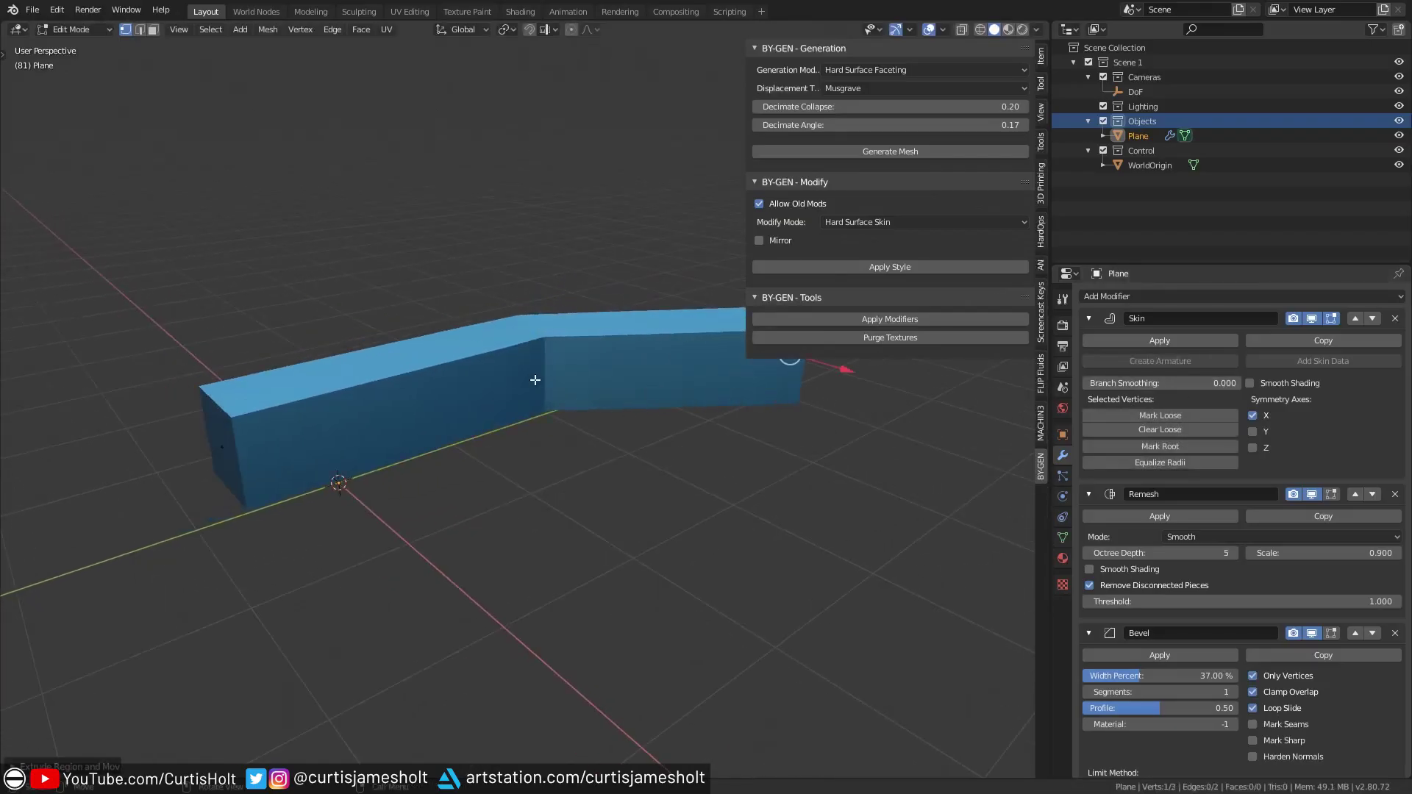
key("ctrl+a")
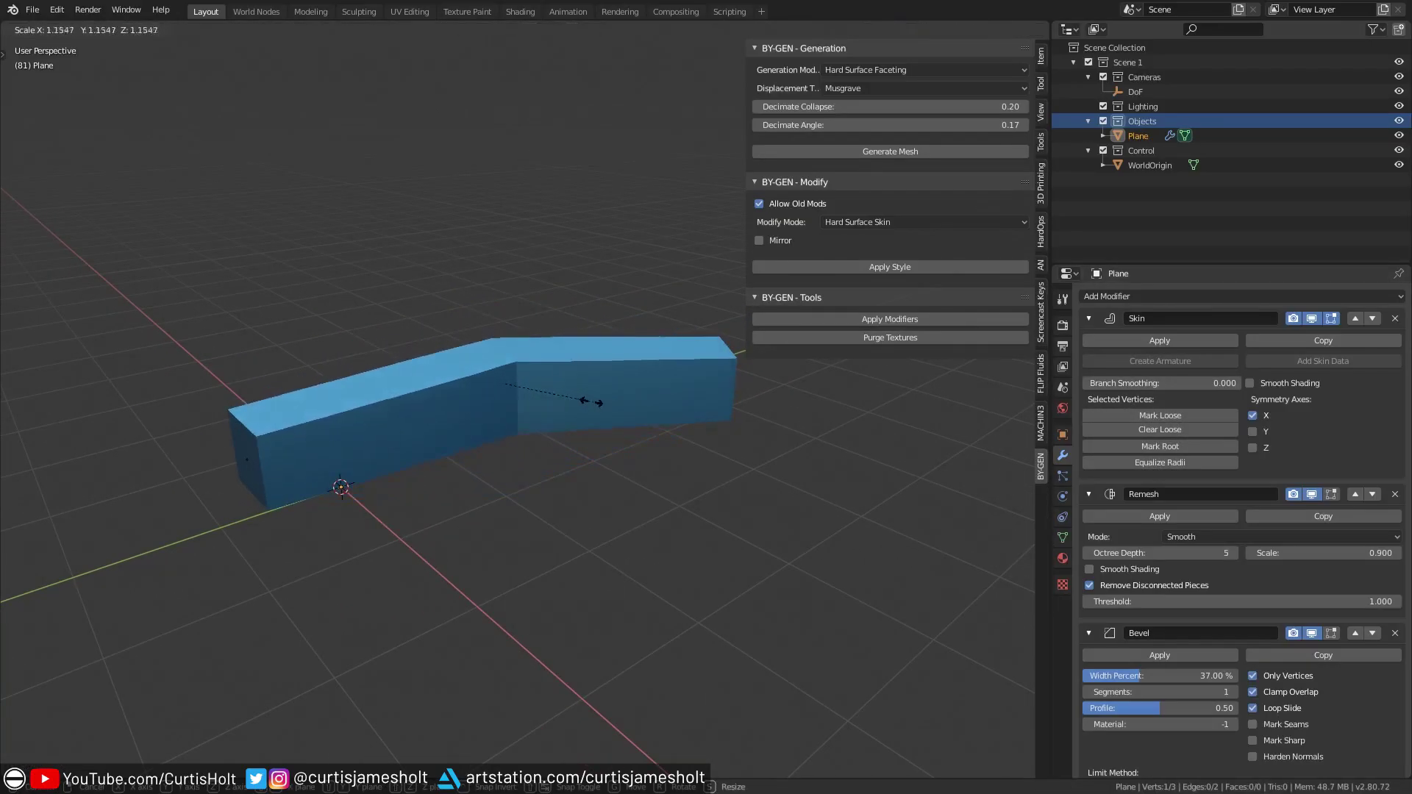
left_click(620, 403)
key("e")
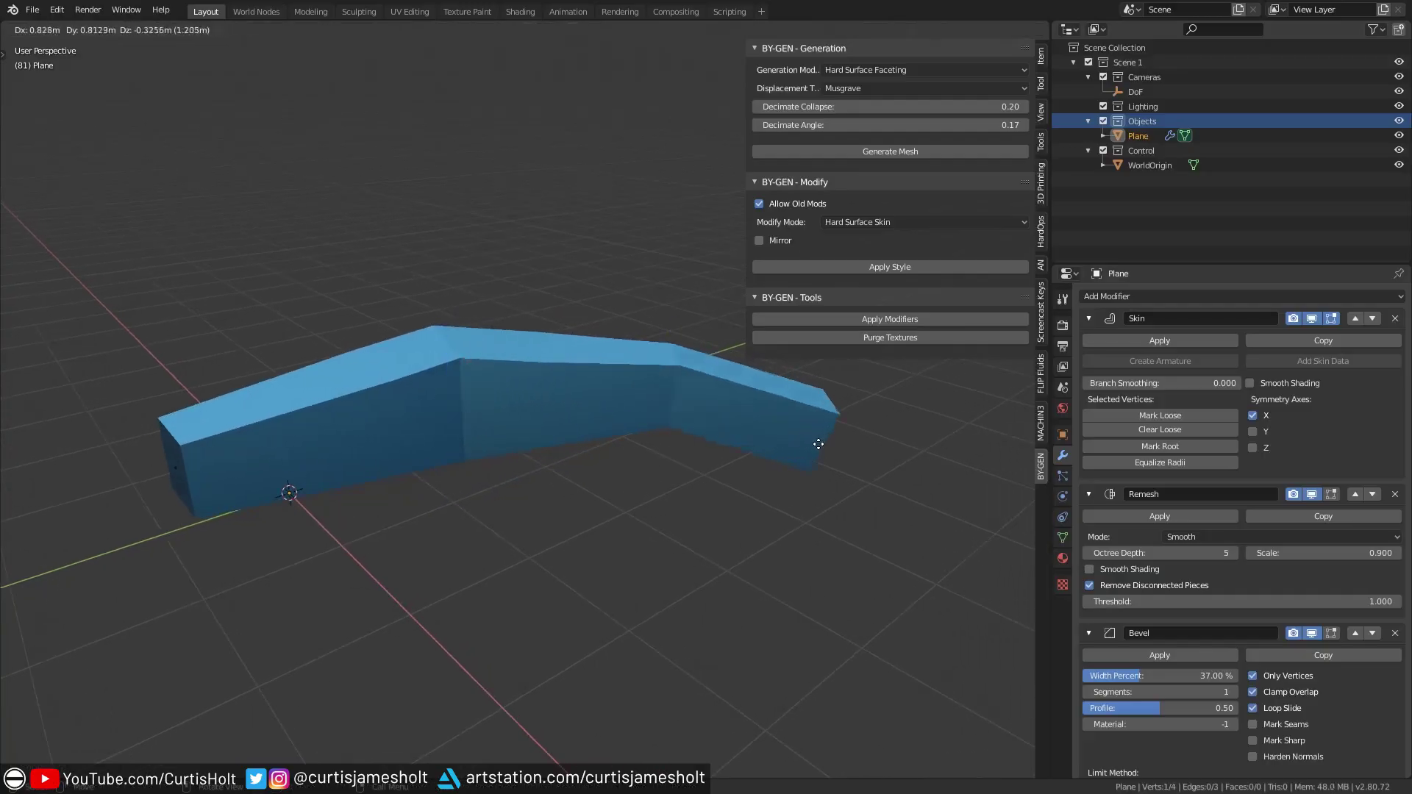
left_click(822, 446)
key("Tab")
middle_click_drag(646, 462, 600, 456)
Step: Review the Plane's modifier stack and set the Remesh modifier's octree depth to 6
scroll(1157, 508, "down", 5)
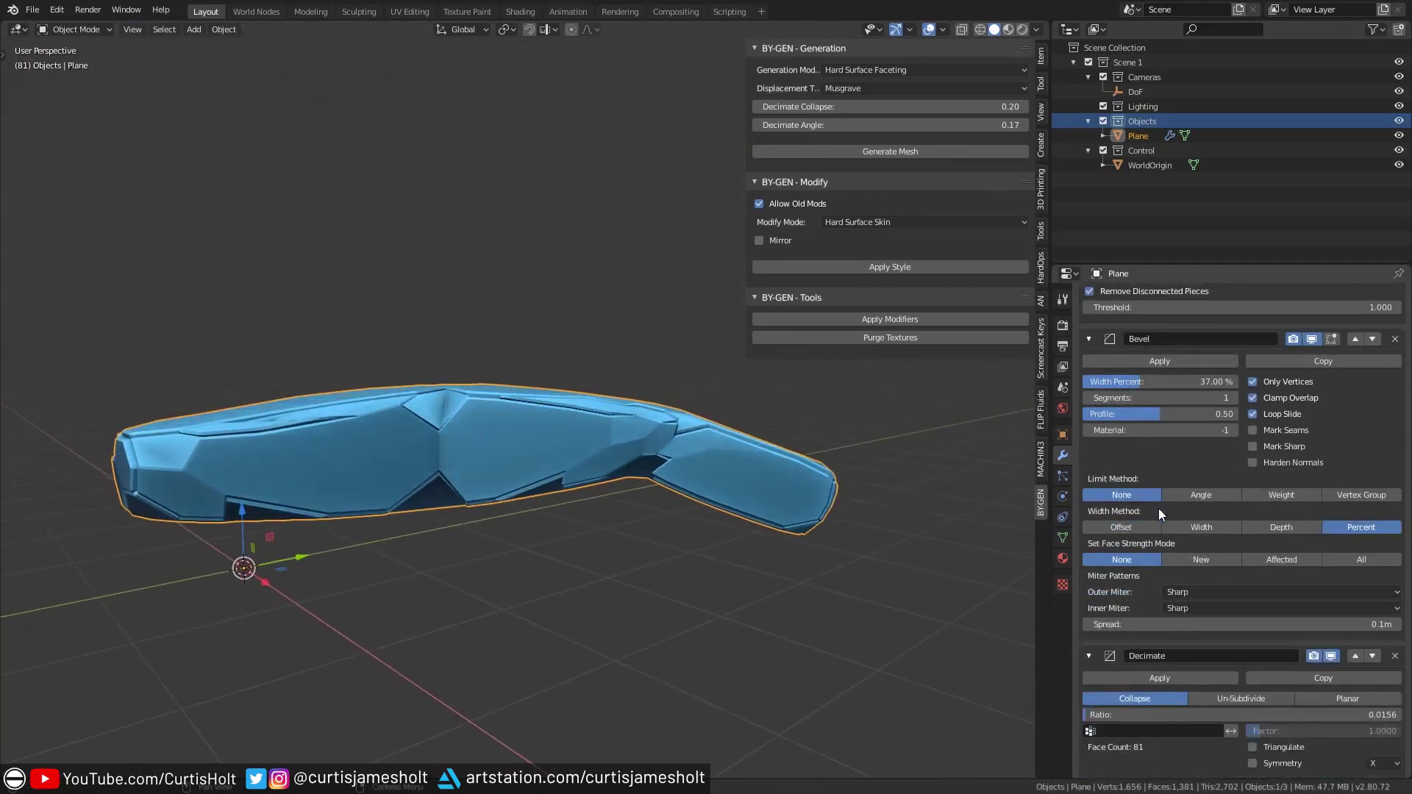
scroll(1158, 509, "down", 7)
left_click_drag(1159, 509, 1154, 540)
scroll(1155, 539, "up", 7)
scroll(1162, 539, "up", 10)
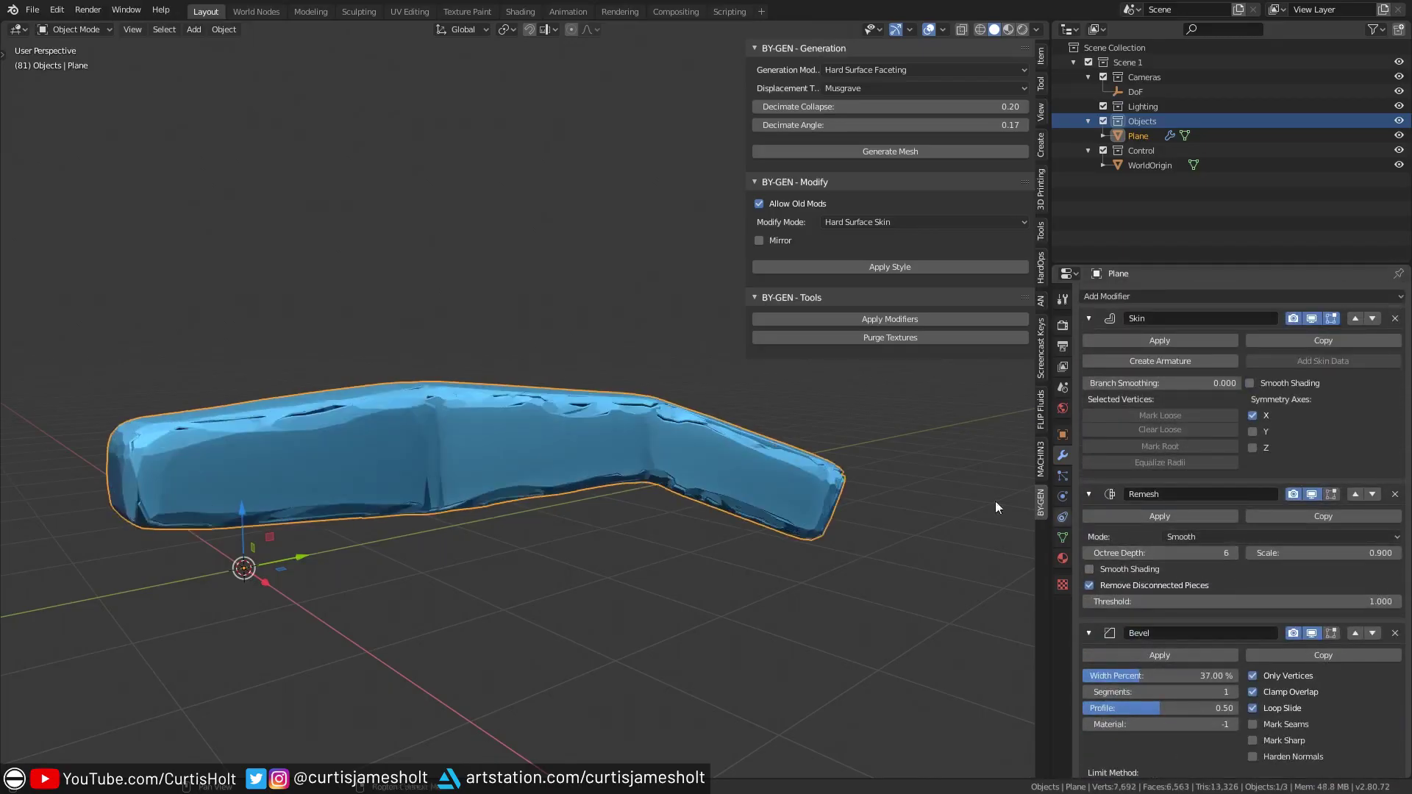
Step: Extrude the Plane chain's end vertex into another segment and resize the skin at the new vertex
middle_click_drag(941, 491, 831, 546)
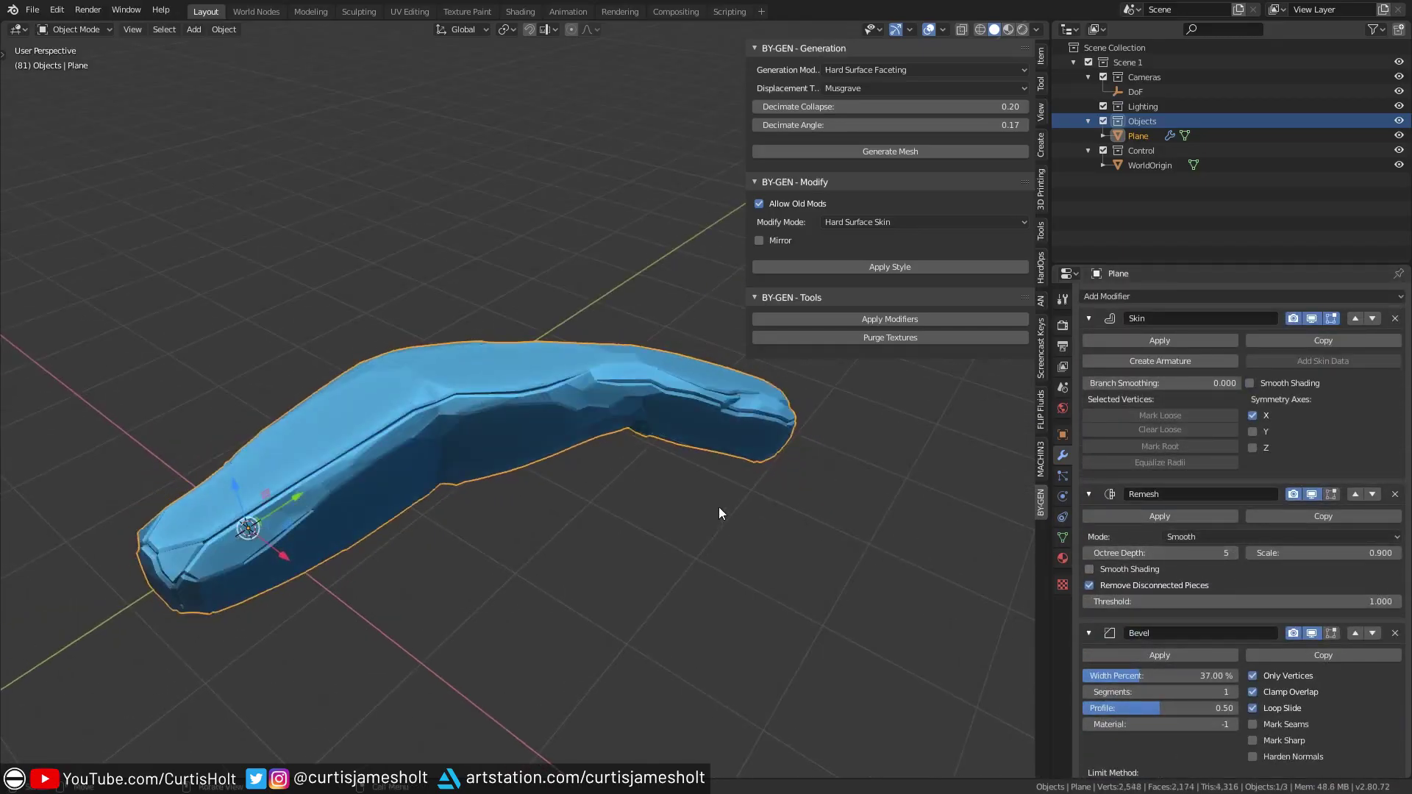
middle_click_drag(717, 504, 561, 539)
key("Tab")
key("e")
left_click(608, 526)
key("ctrl+a")
left_click(737, 544)
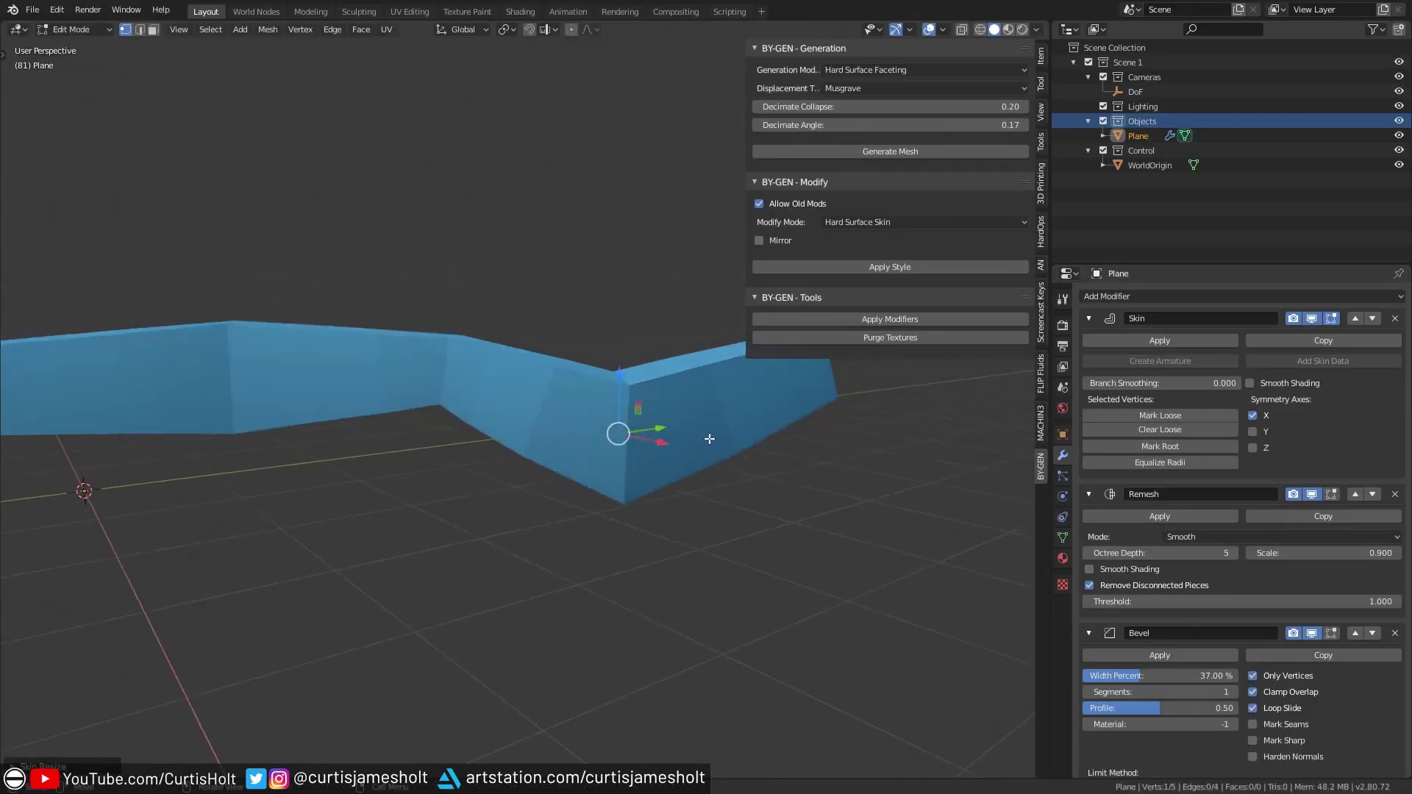
Step: Extend the Plane chain with one more extruded segment, adjust the skin size at its tip, and return to Object Mode
key("e")
left_click(622, 529)
key("ctrl+a")
middle_click_drag(738, 544, 550, 541)
left_click(621, 529)
key("ctrl+s")
key("Tab")
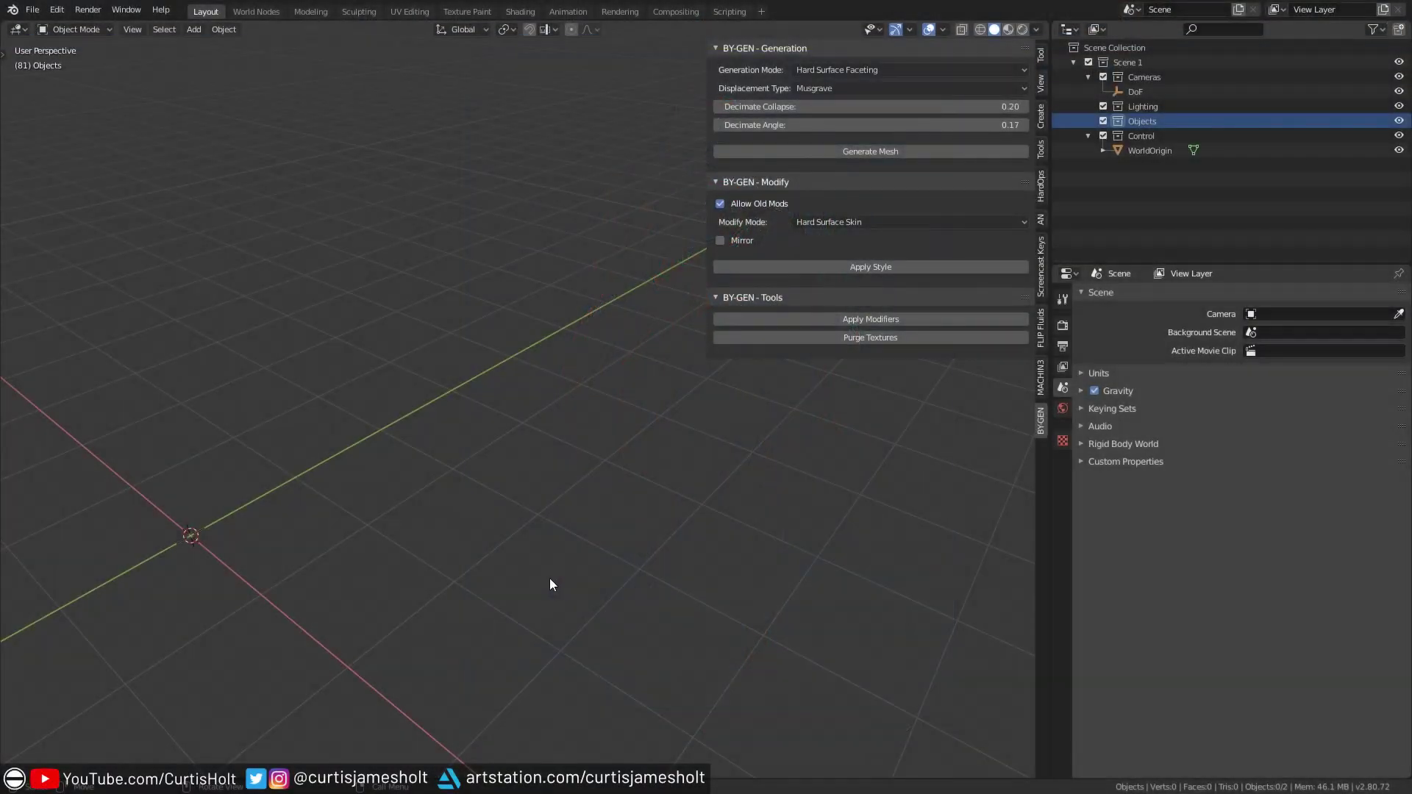
Step: Generate a new mesh with the Hard Surface Skin generation mode, keeping Allow Mirror on, and frame it in the viewport
middle_click_drag(549, 578, 505, 522)
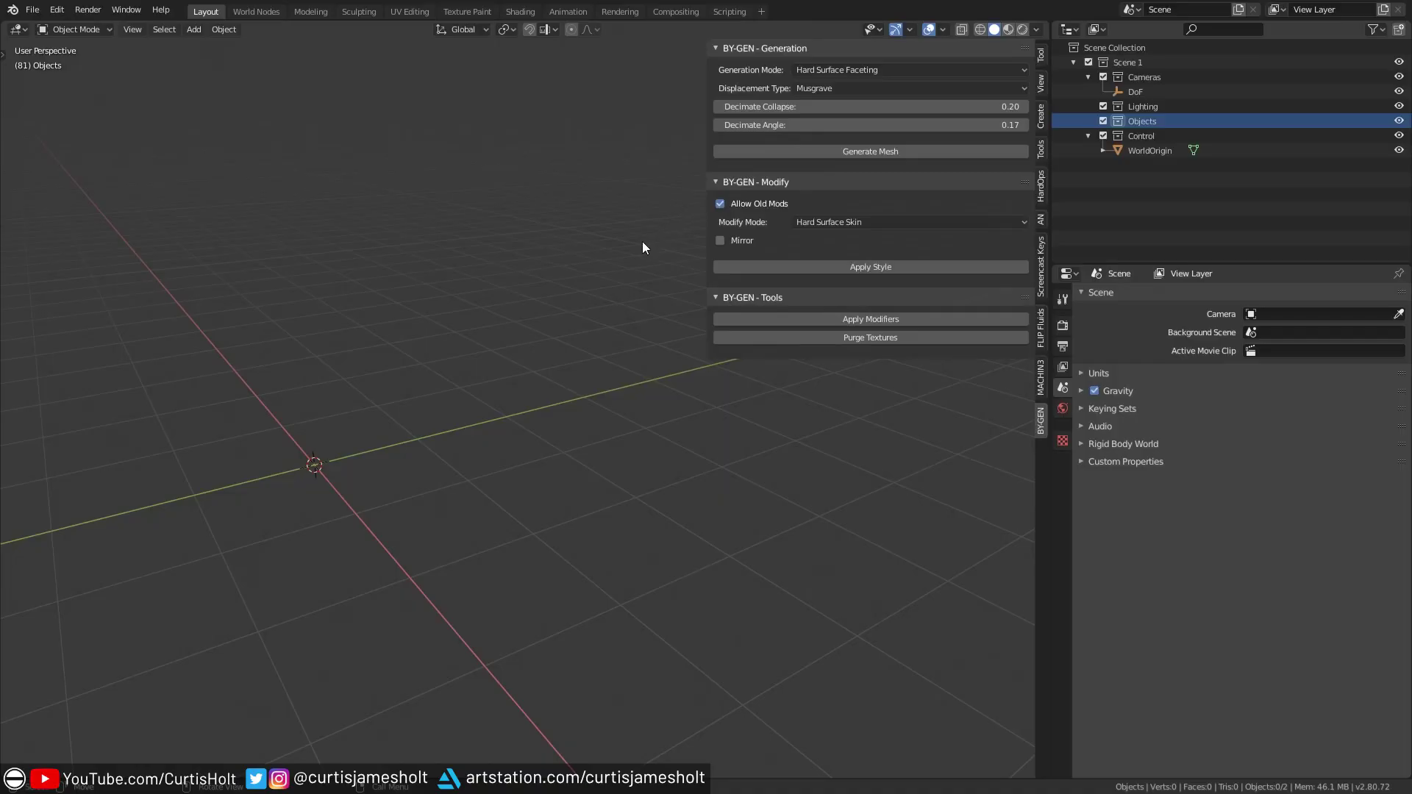
left_click(894, 69)
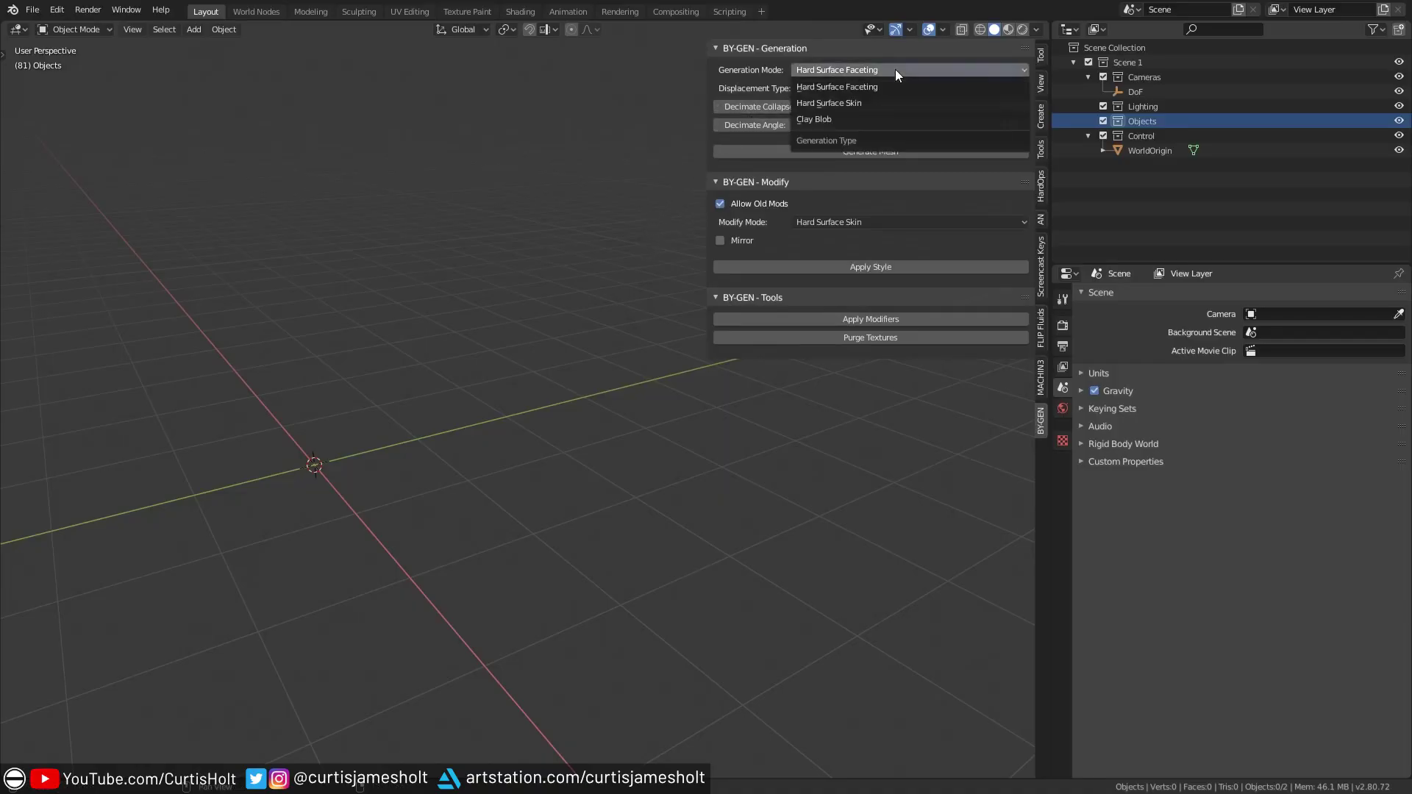
left_click(862, 105)
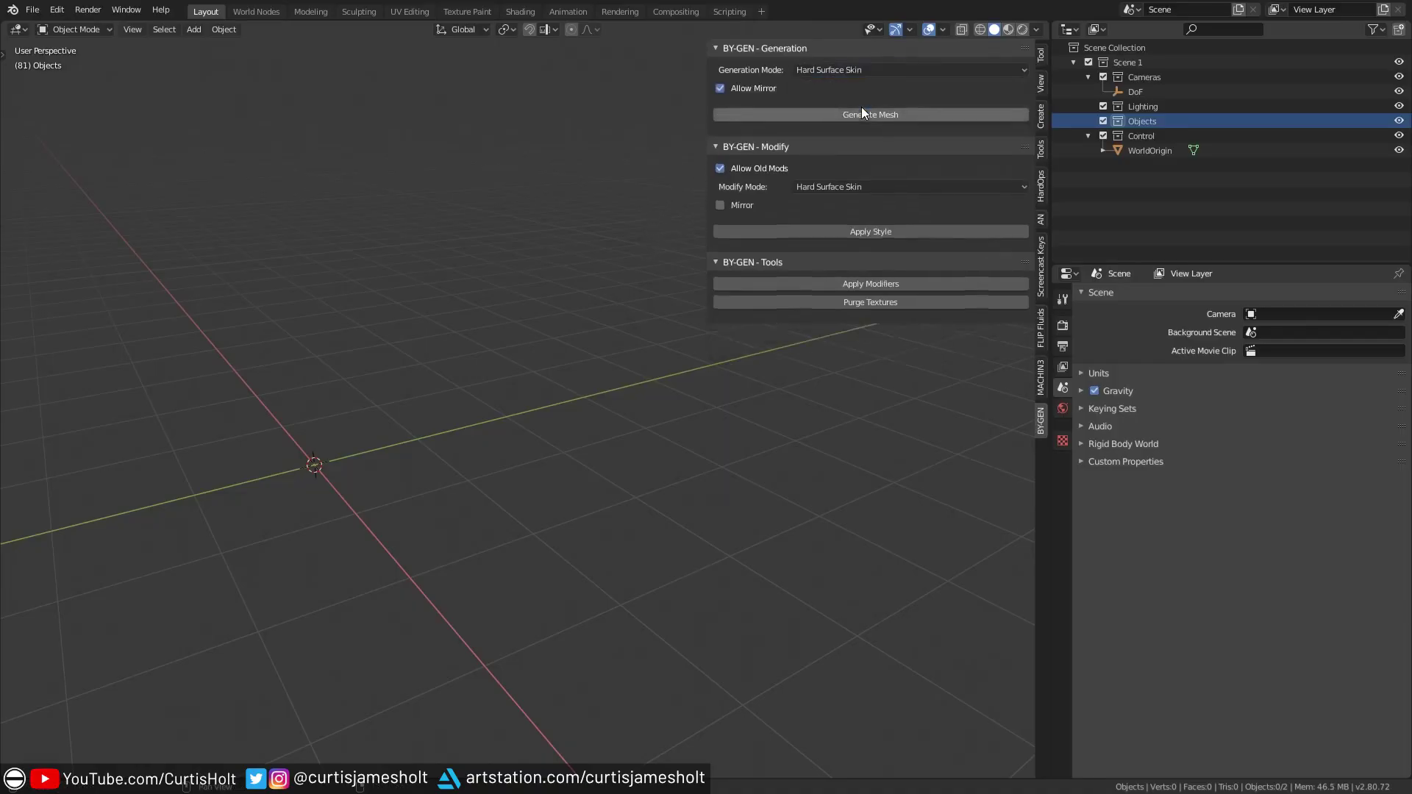
left_click(857, 114)
middle_click_drag(287, 423, 485, 378, "shift")
left_click(484, 379)
key("KP_Decimal")
scroll(496, 383, "down", 8)
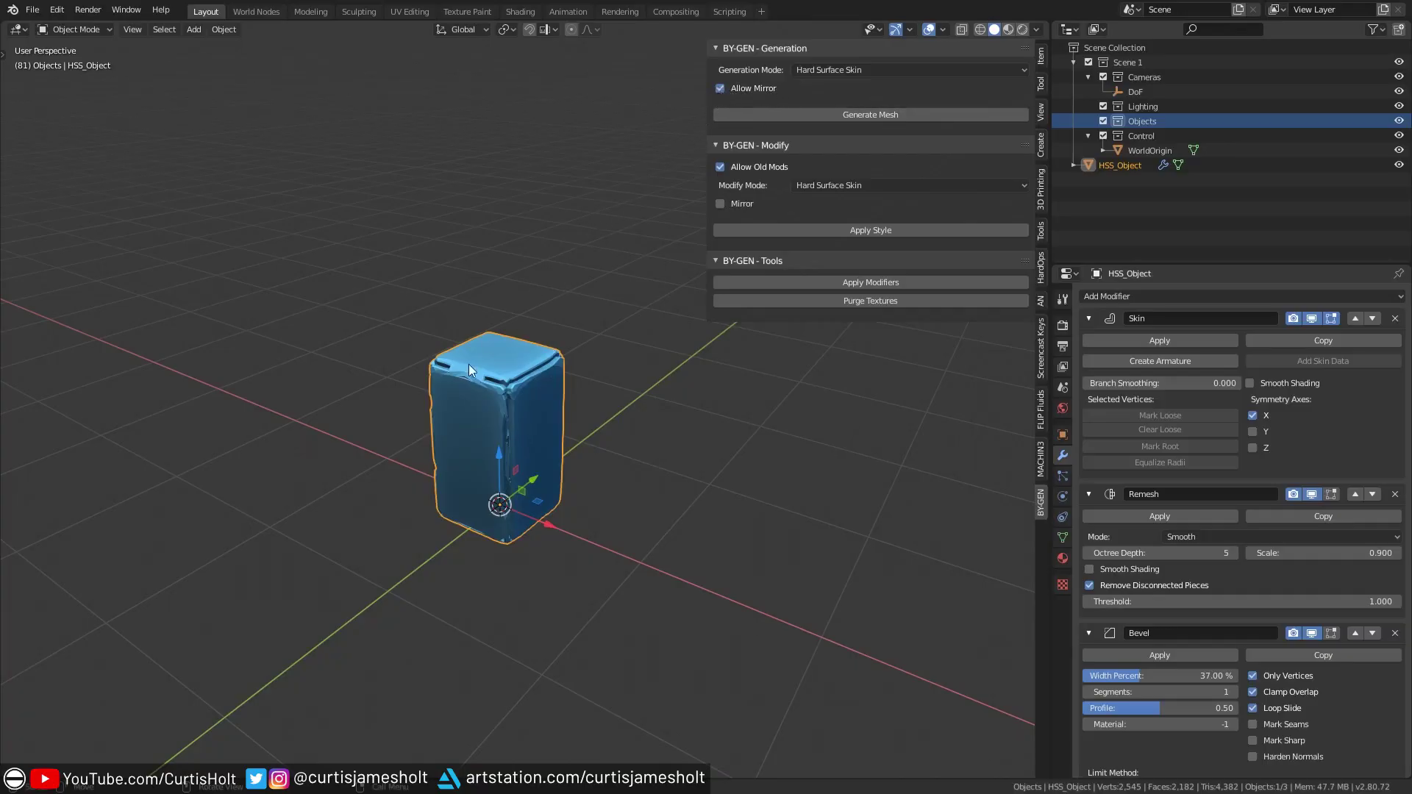
Step: Extrude HSS_Object's top vertex outward from the mirror axis in Edit Mode, and return to Object Mode to show the mirrored skin
middle_click_drag(471, 364, 514, 430)
key("Tab")
left_click(499, 368)
key("e")
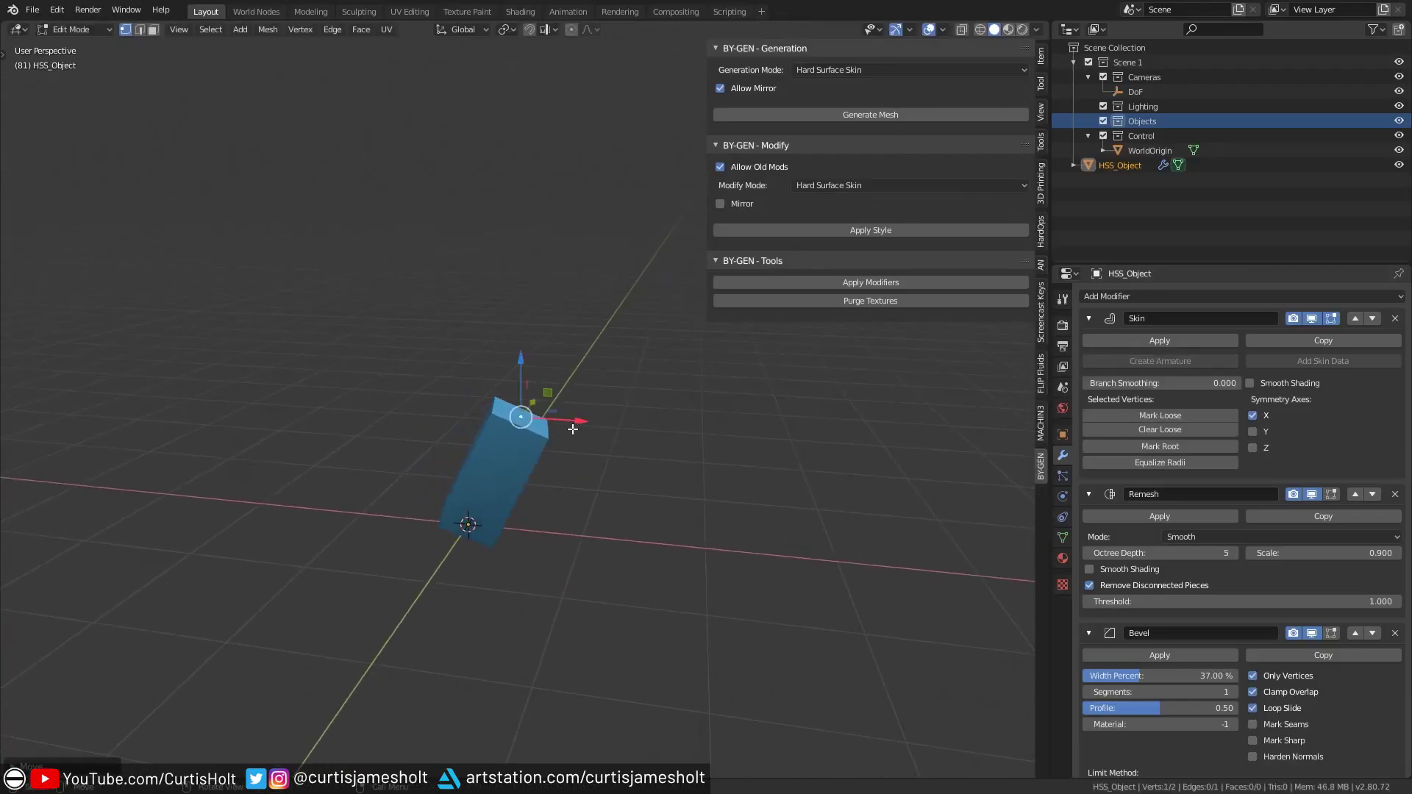
left_click(536, 418)
key("Tab")
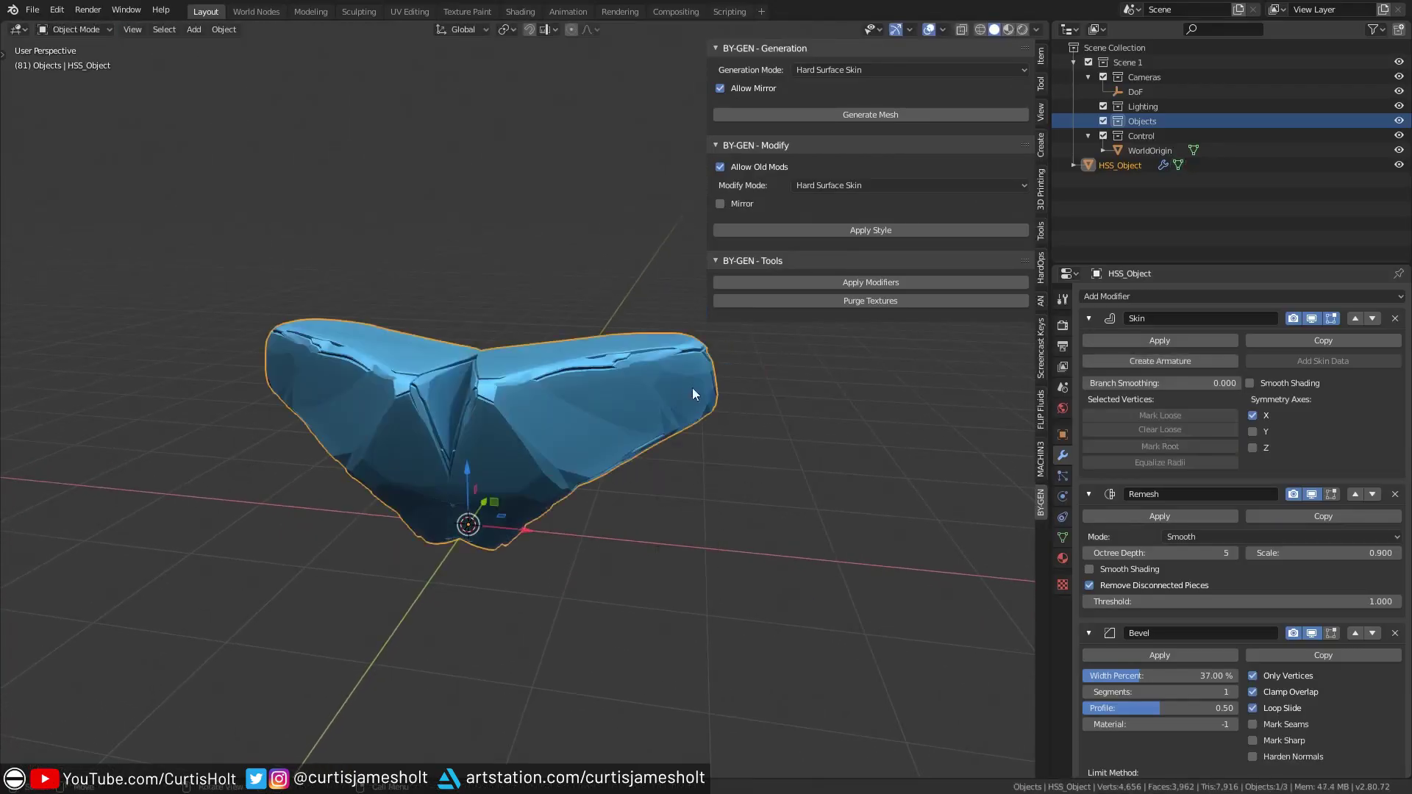
Step: Extrude HSS_Object's end vertex roughly along the Y axis to form a long arm
middle_click_drag(698, 391, 572, 458)
key("Tab")
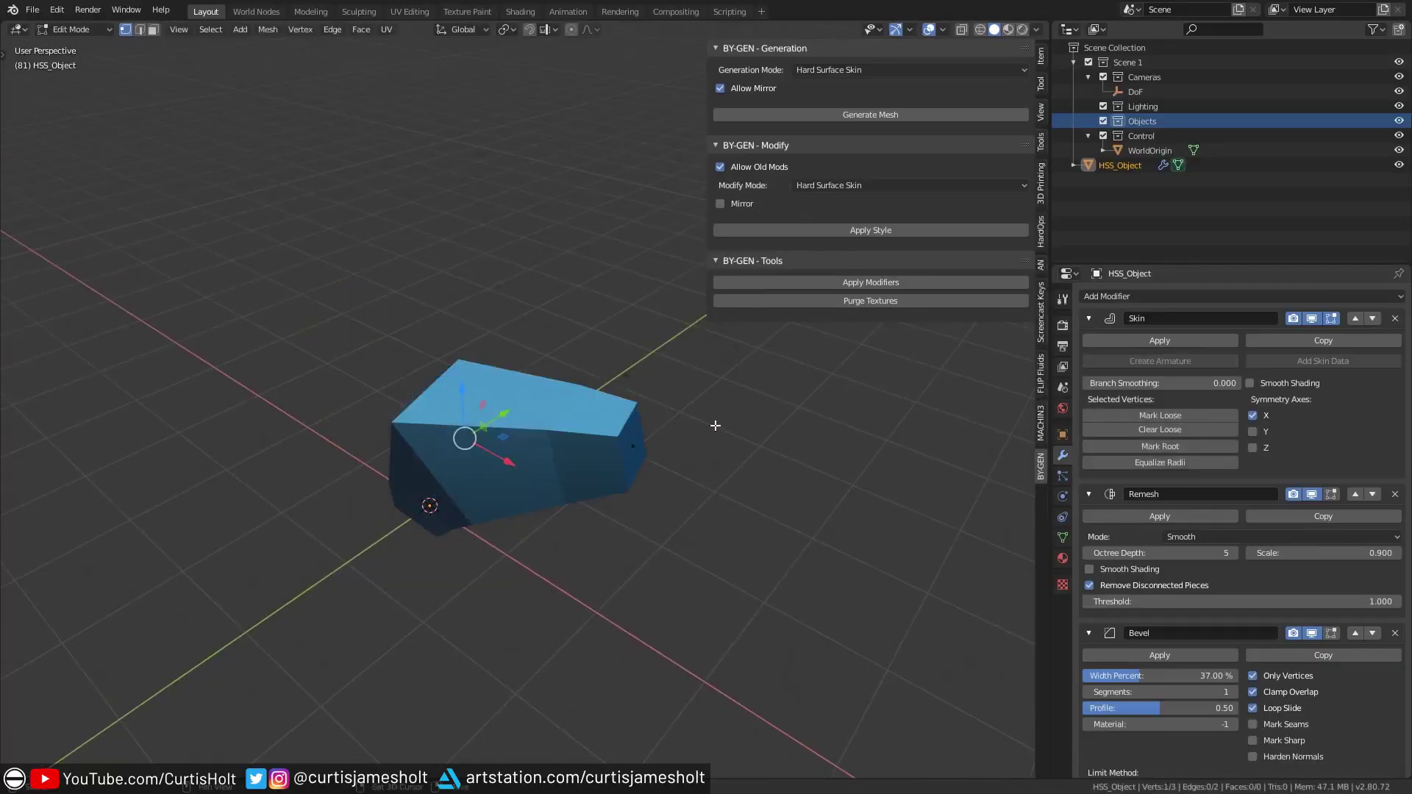
middle_click_drag(706, 426, 548, 464)
key("e")
left_click(725, 473)
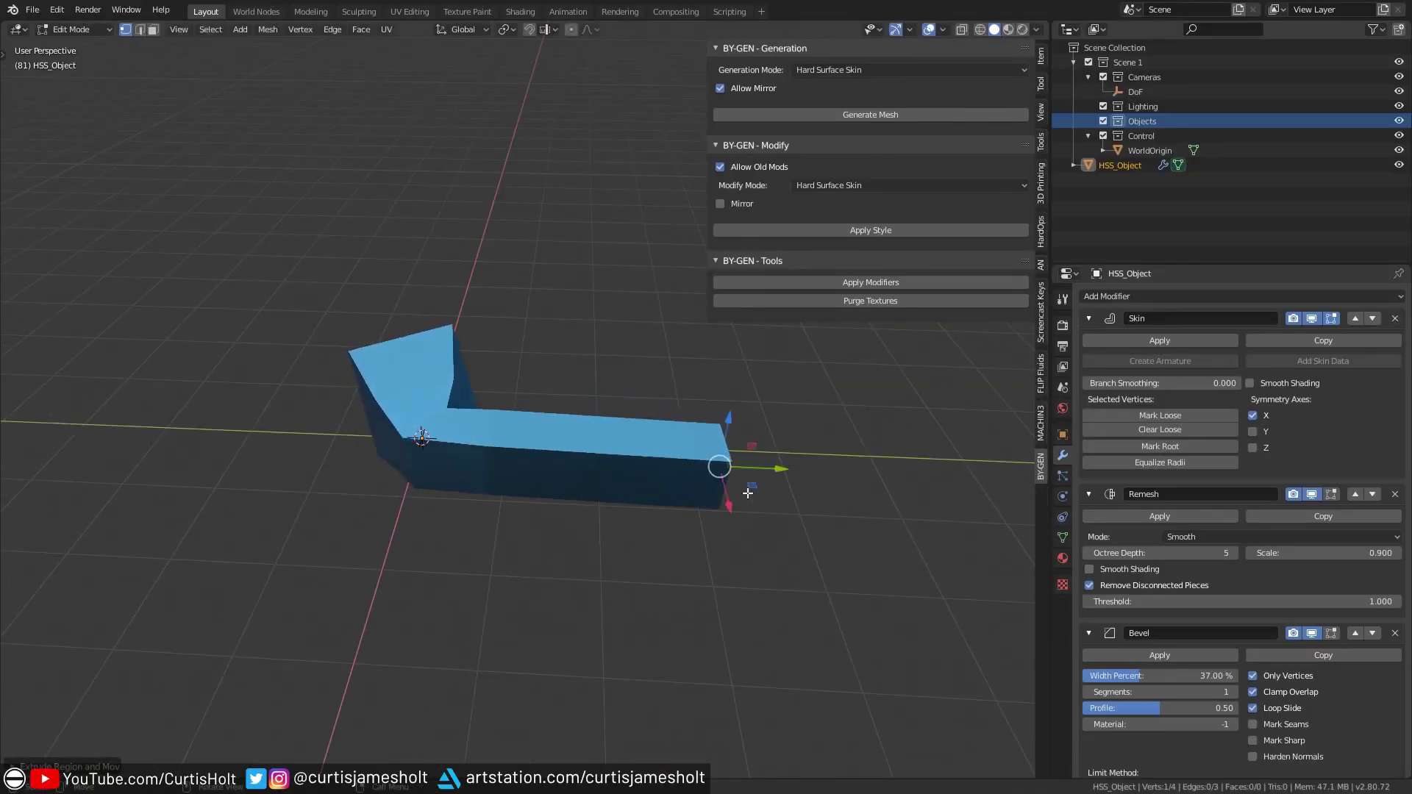
Step: Resize the skin at the arm's end to taper it and return HSS_Object to Object Mode
left_click(427, 444)
middle_click_drag(427, 445, 588, 470)
key("ctrl+a")
left_click(756, 501)
key("Tab")
mouse_move(756, 501)
middle_mouse_down()
mouse_move(700, 496)
mouse_move(748, 434)
mouse_move(647, 505)
mouse_move(742, 515)
middle_mouse_up()
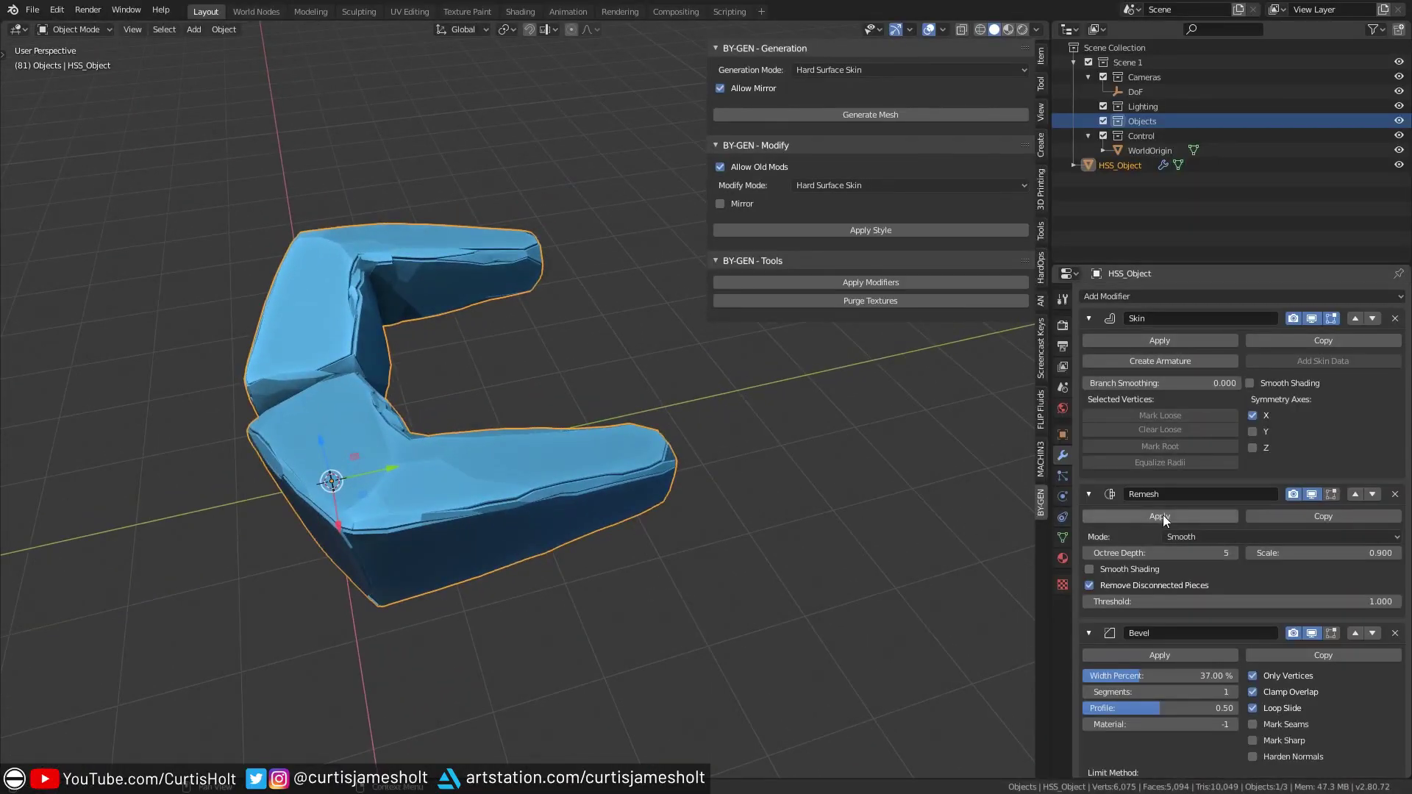
Step: Review HSS_Object's modifier stack and set the Remesh modifier's octree depth to 6
scroll(1162, 515, "down", 12)
scroll(1172, 527, "up", 5)
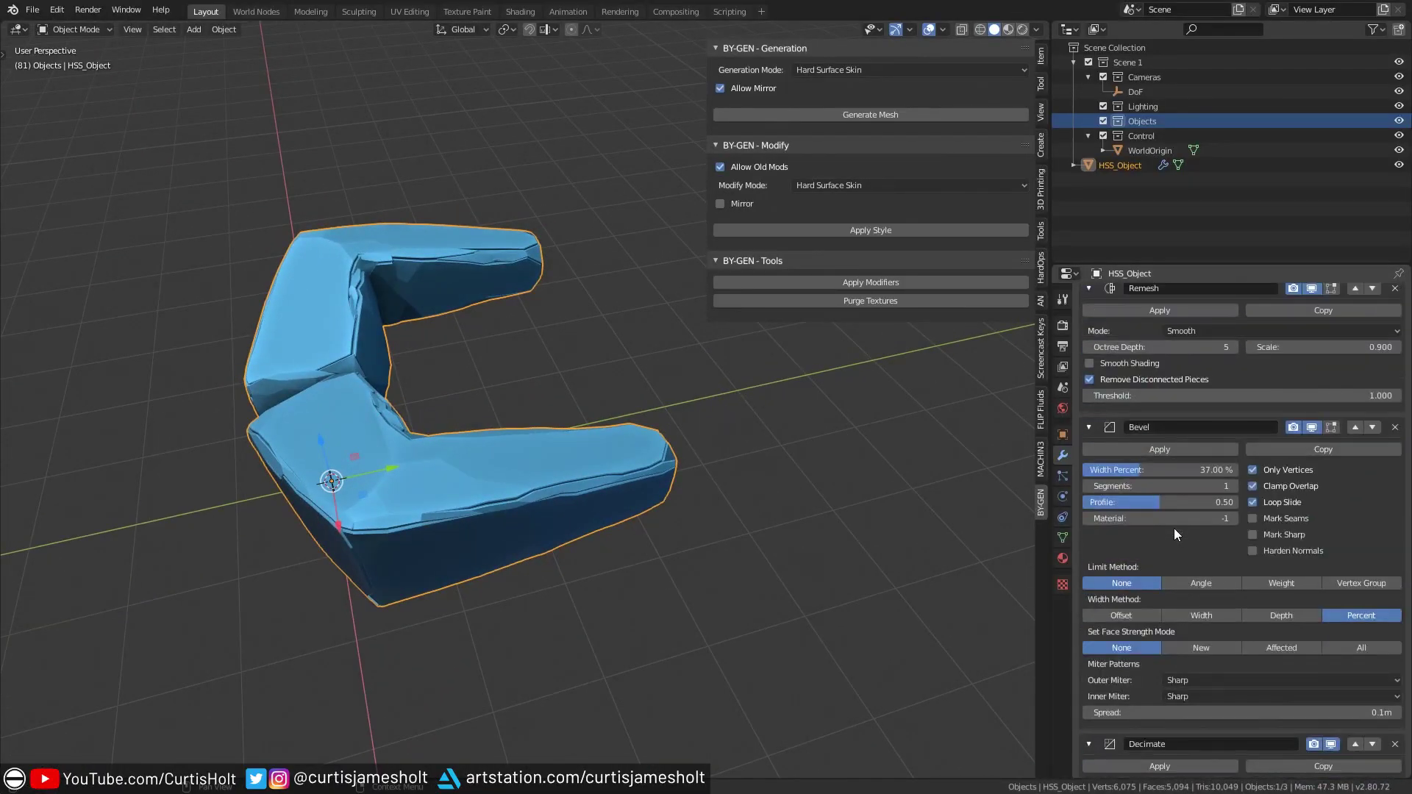
scroll(1172, 528, "up", 1)
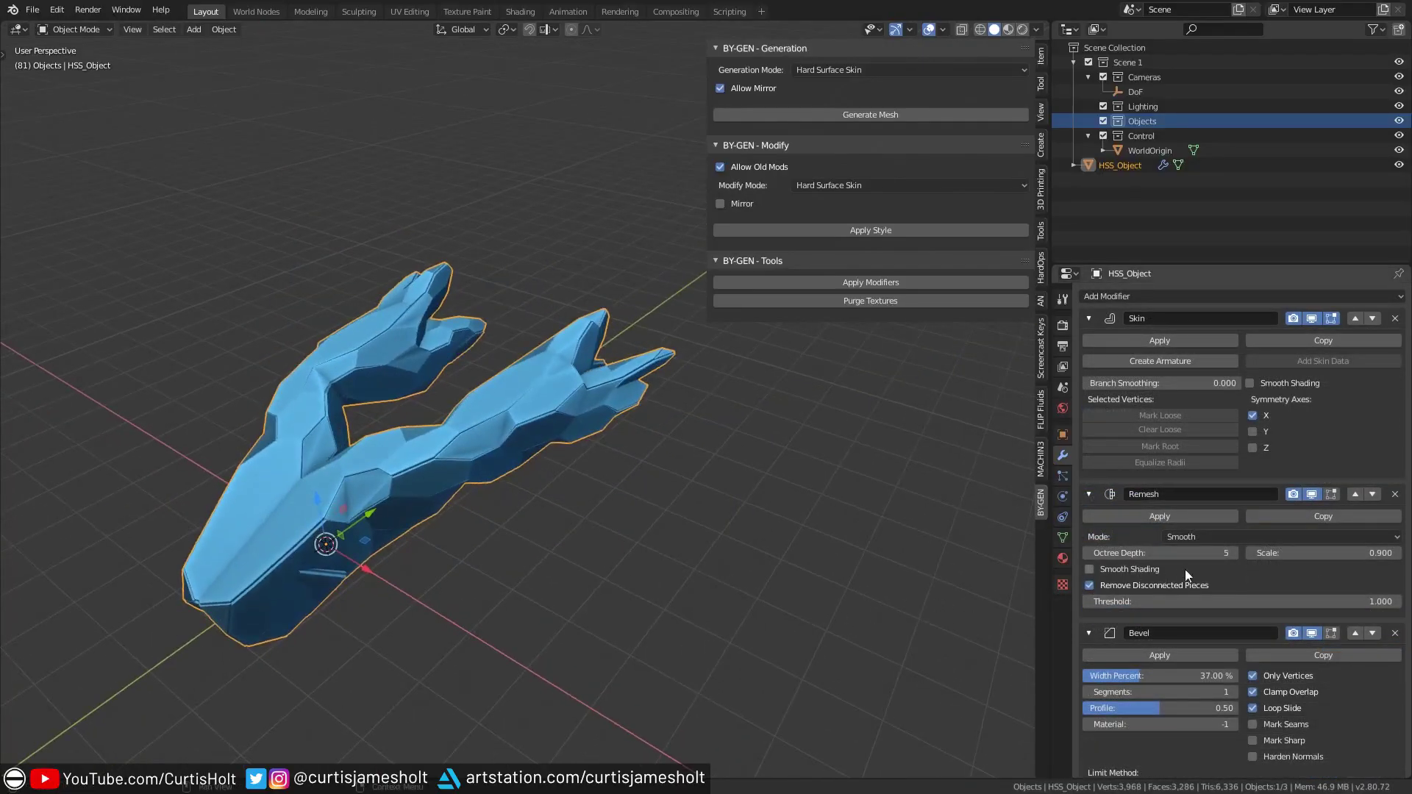
left_click(1232, 552)
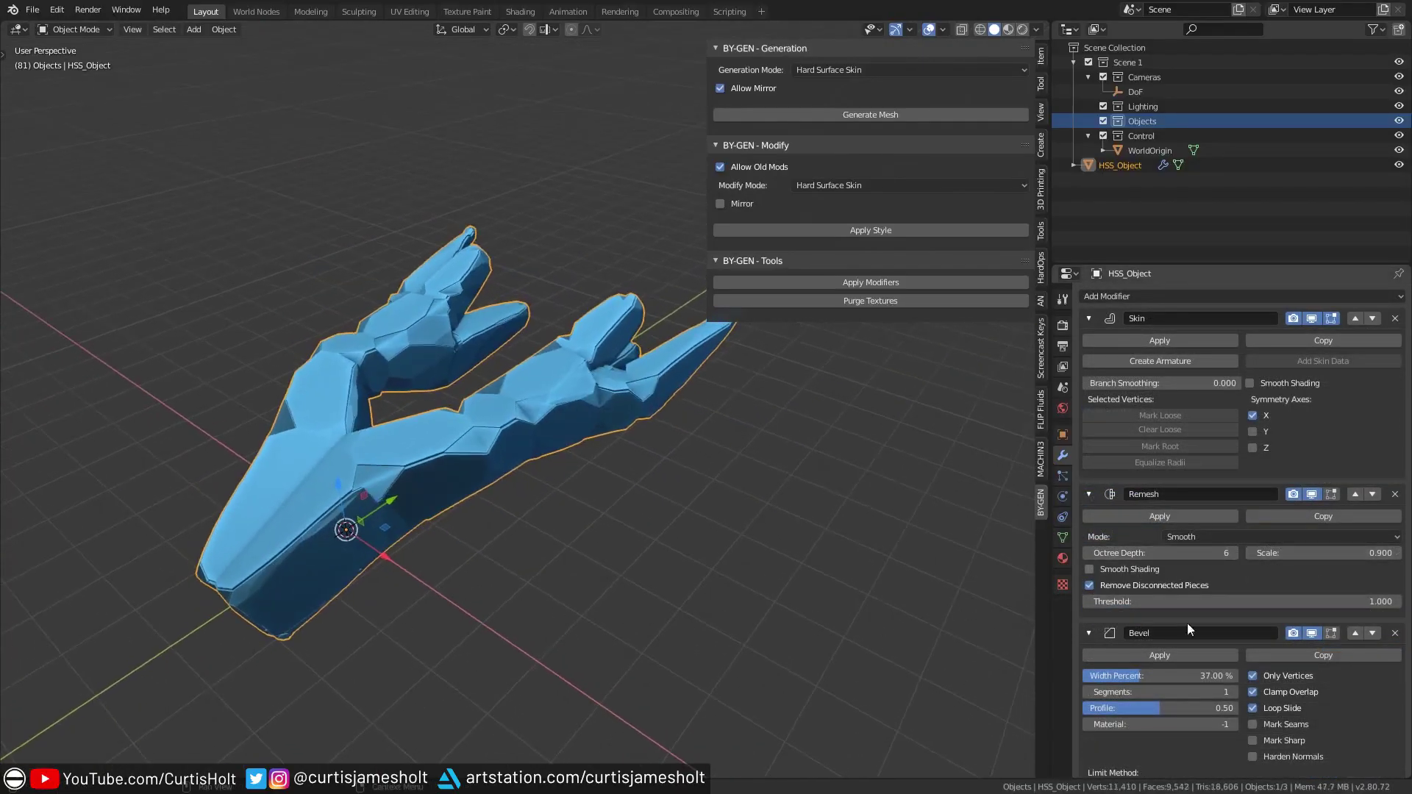
Step: Set the collapse ratio of HSS_Object's first Decimate modifier to 0.0271 and inspect the branched mesh
scroll(1187, 623, "down", 12)
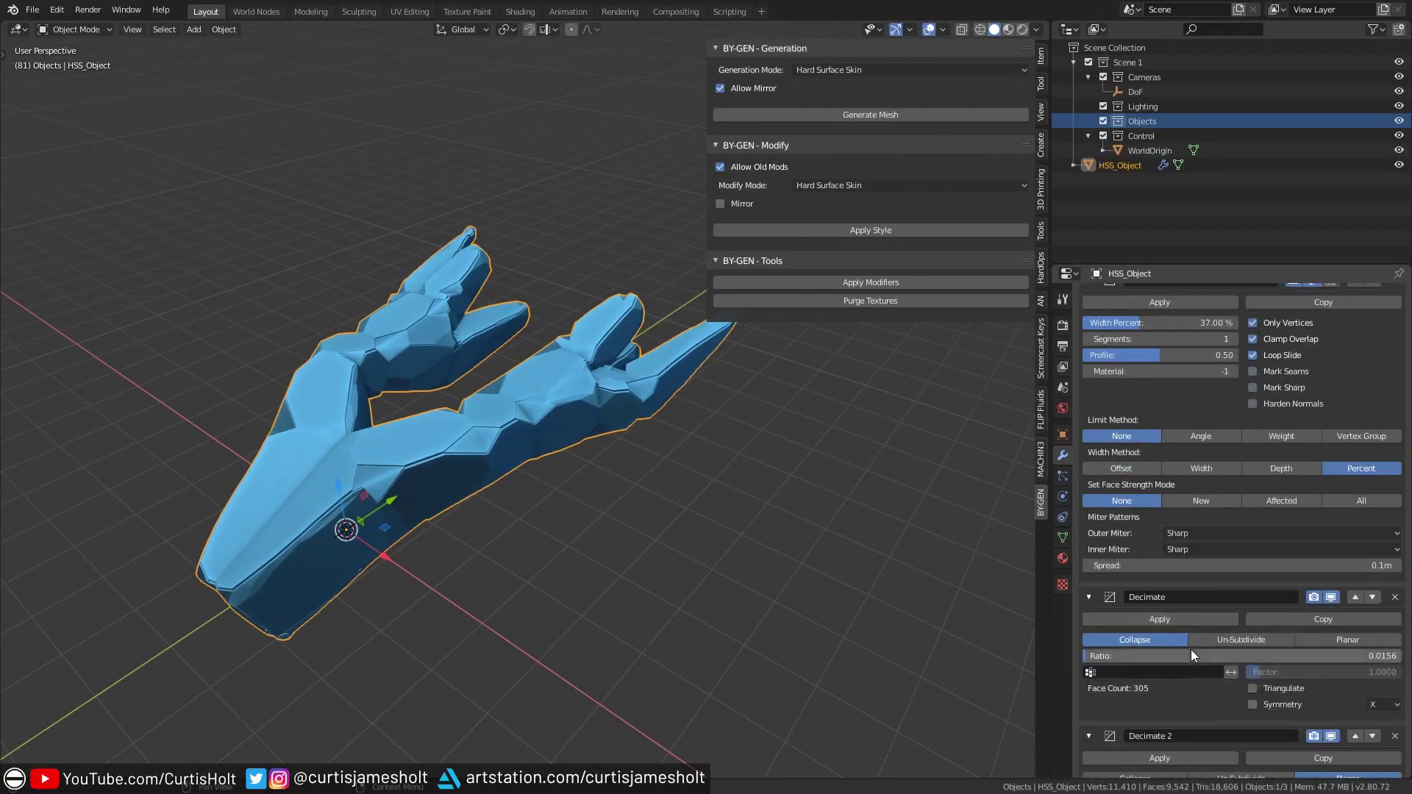
left_click_drag(1189, 650, 1205, 655)
middle_click_drag(706, 610, 608, 624)
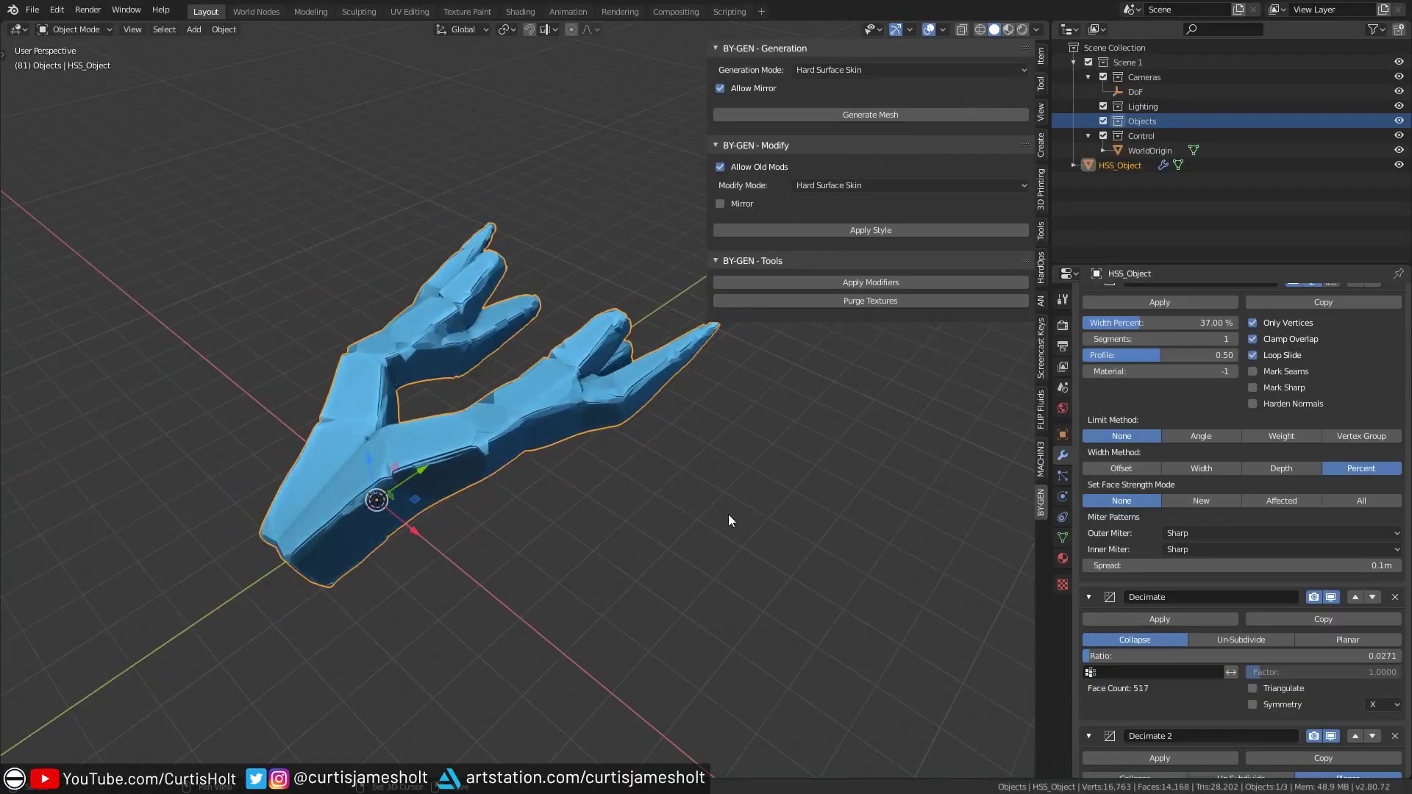
middle_click_drag(730, 518, 720, 553)
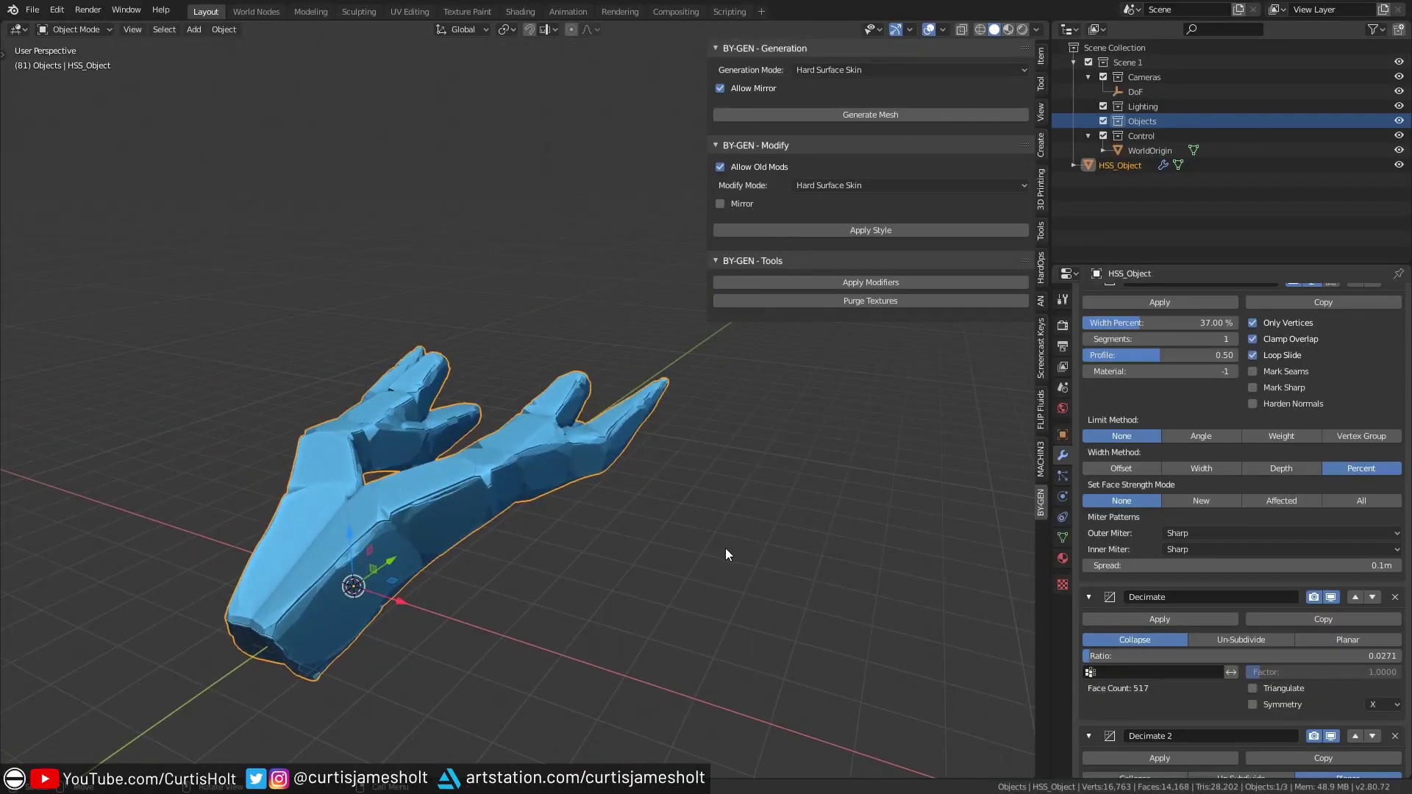
scroll(1316, 563, "down", 5)
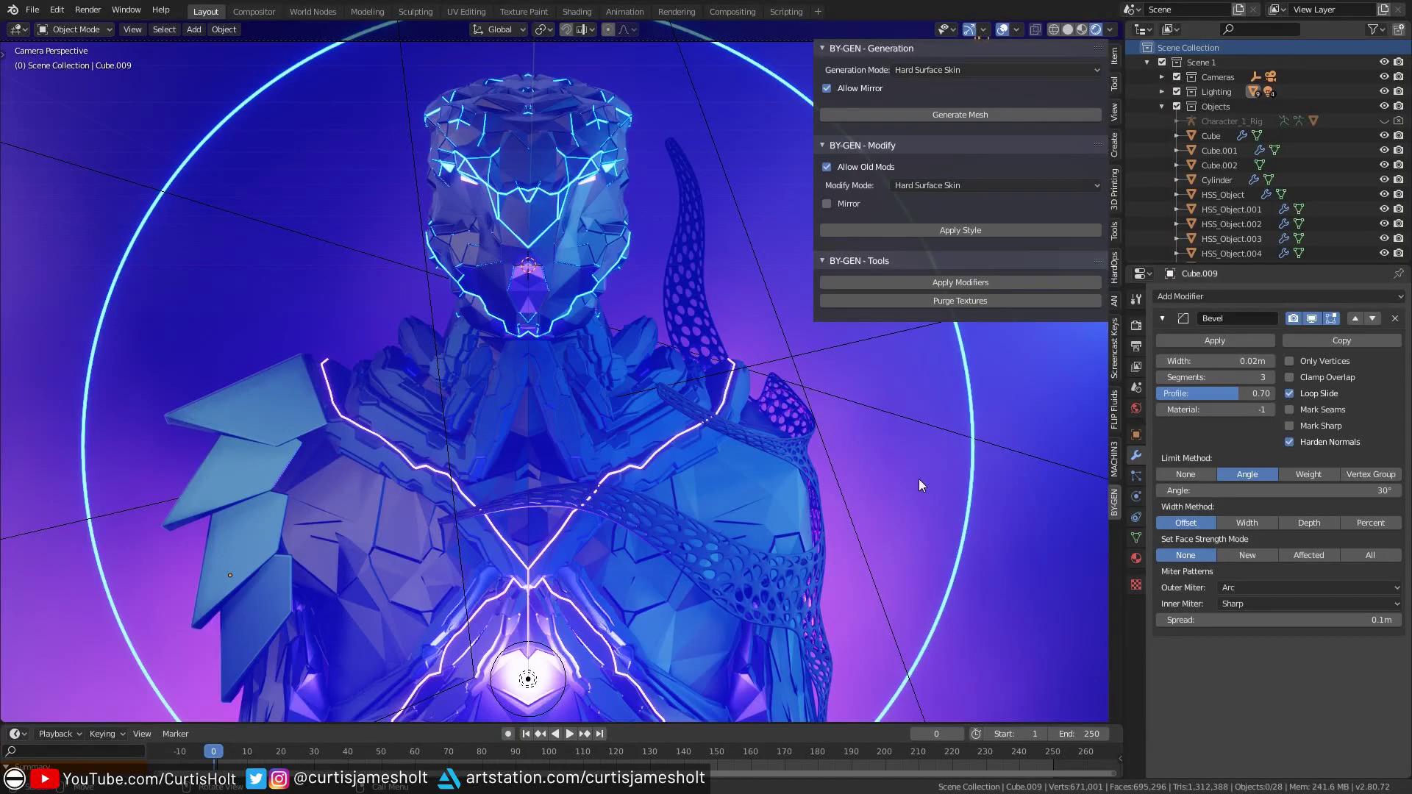
Step: Inspect the modifier stacks of Character_1, HSS_Object.002 and the perforated tentacle mesh Cube.005 in the finished character scene
left_click(680, 478)
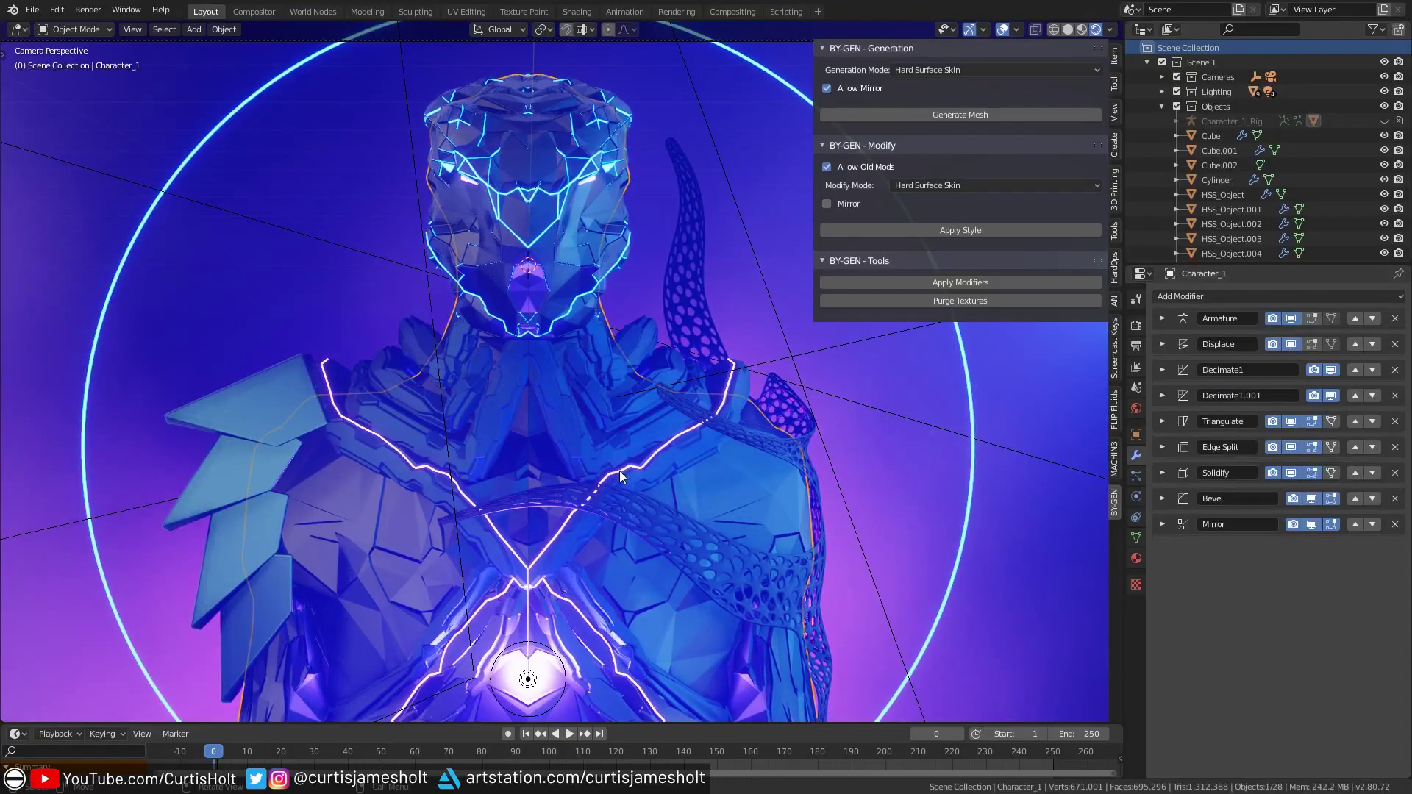
left_click(584, 443)
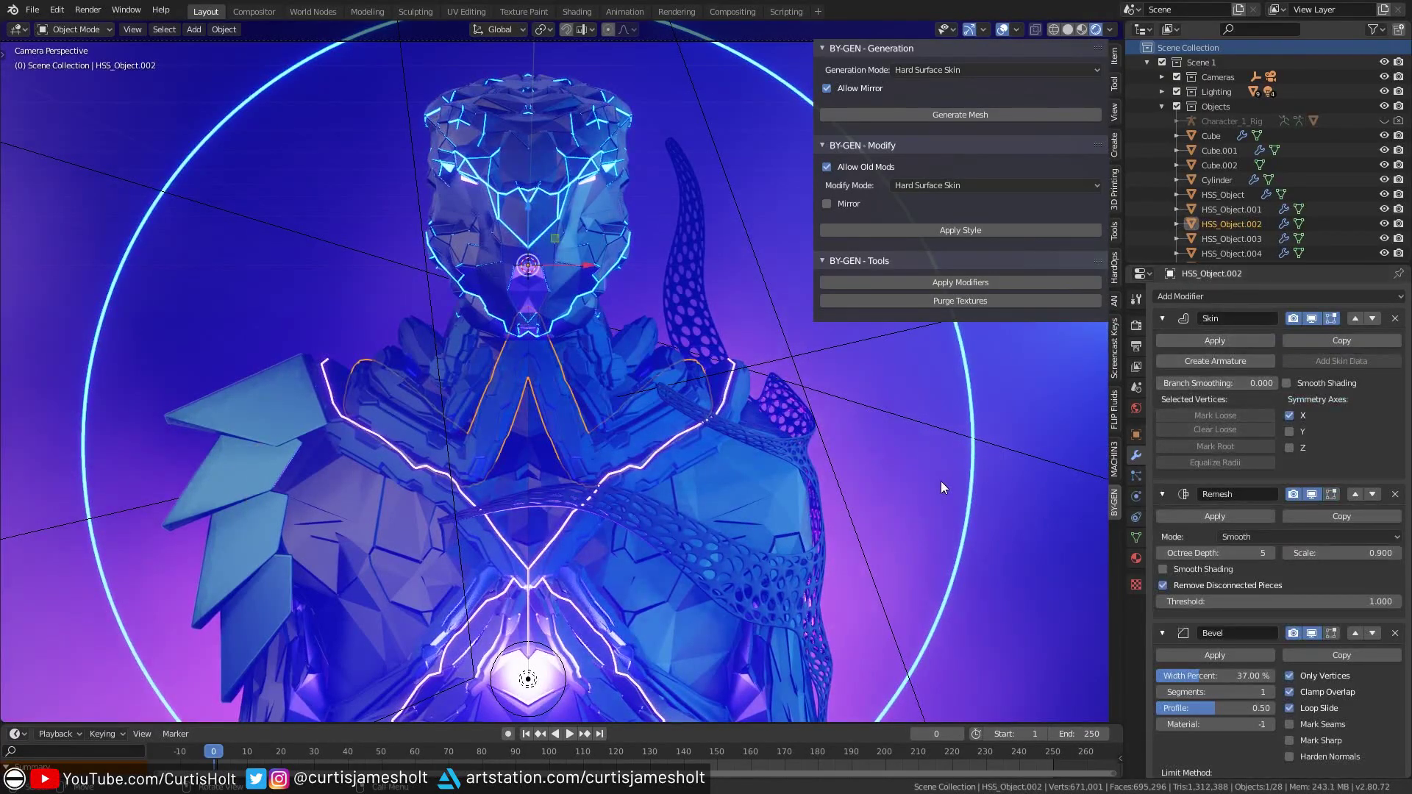
left_click(797, 434)
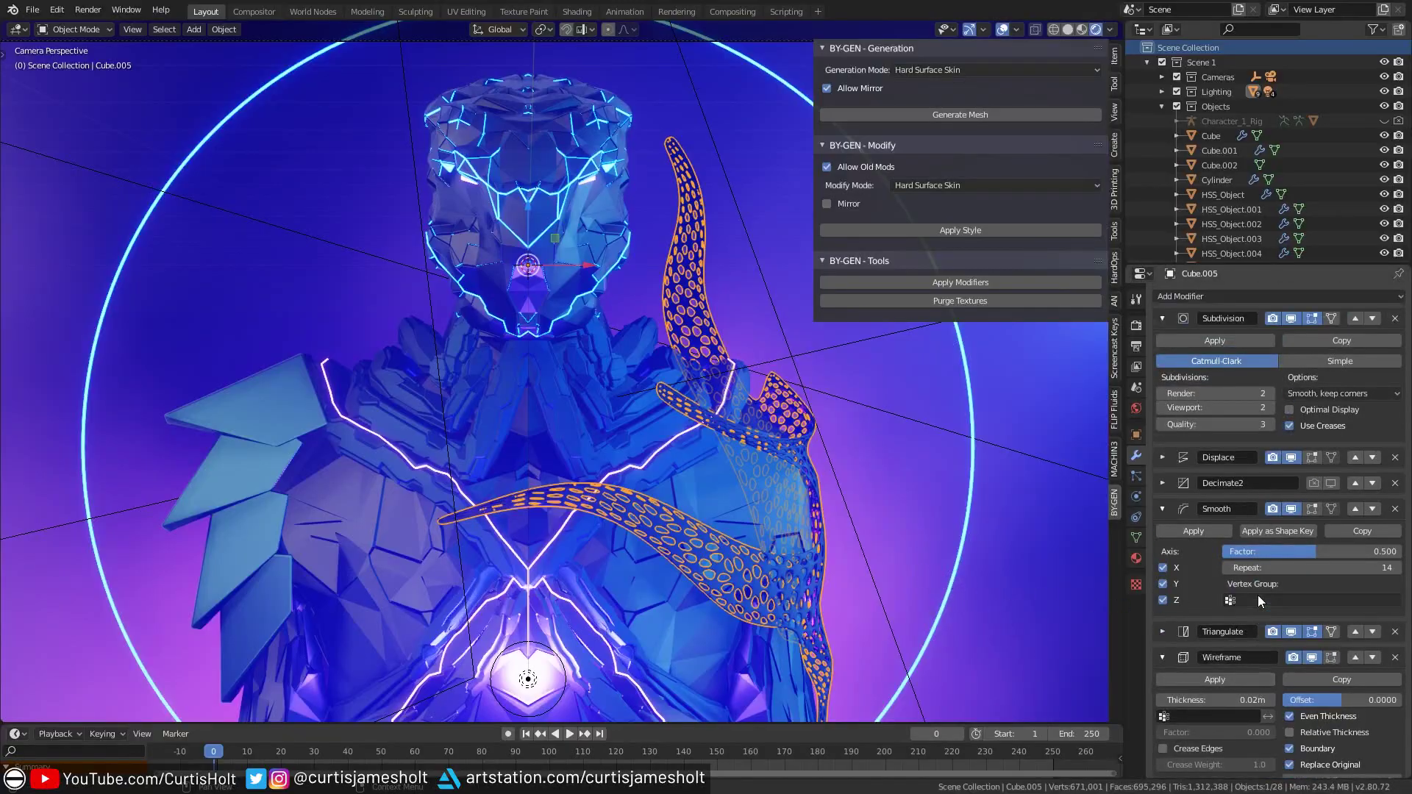
Step: Deselect the tentacle mesh and hide the viewport overlays to view the whole character in the camera frame
left_click(894, 488)
key("shift+alt+z")
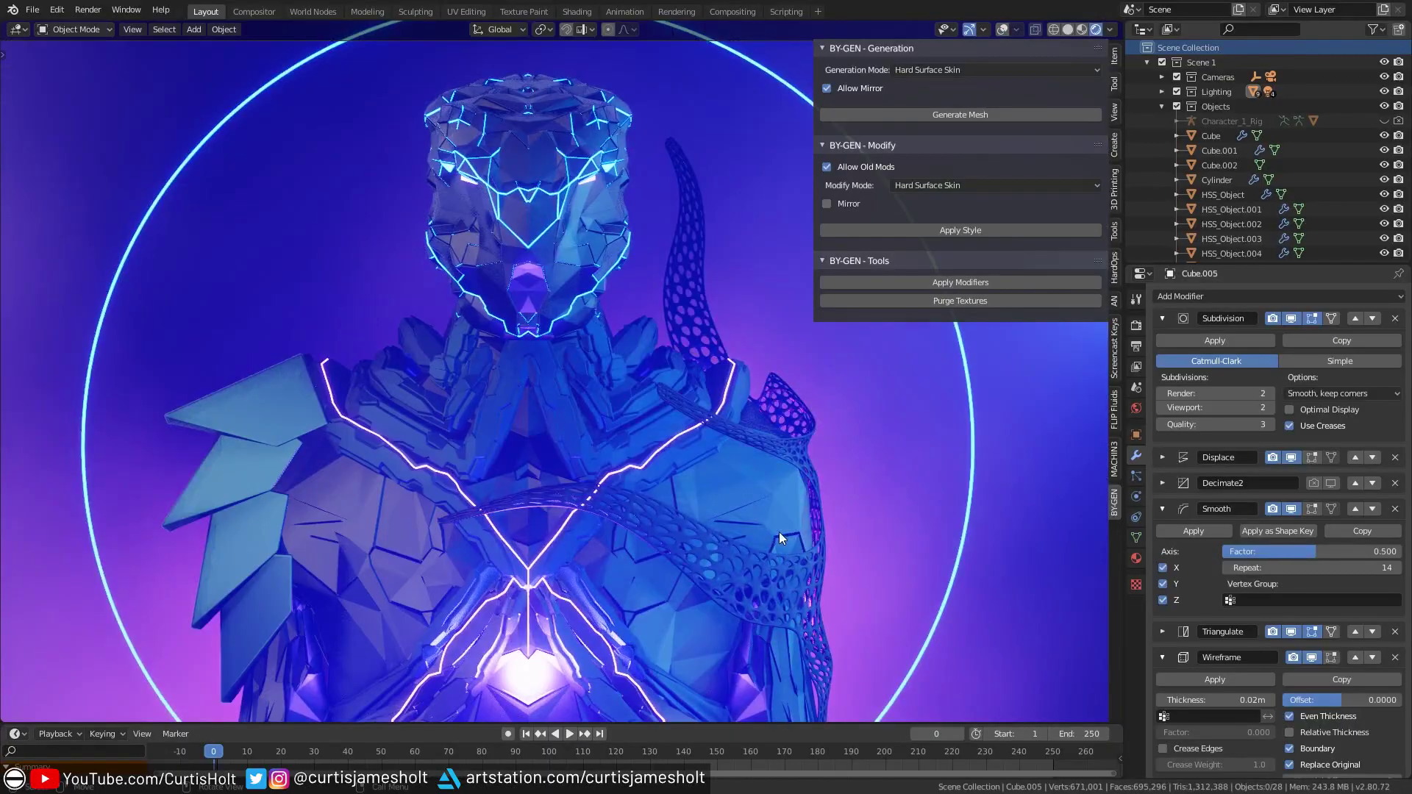
scroll(783, 504, "down", 3)
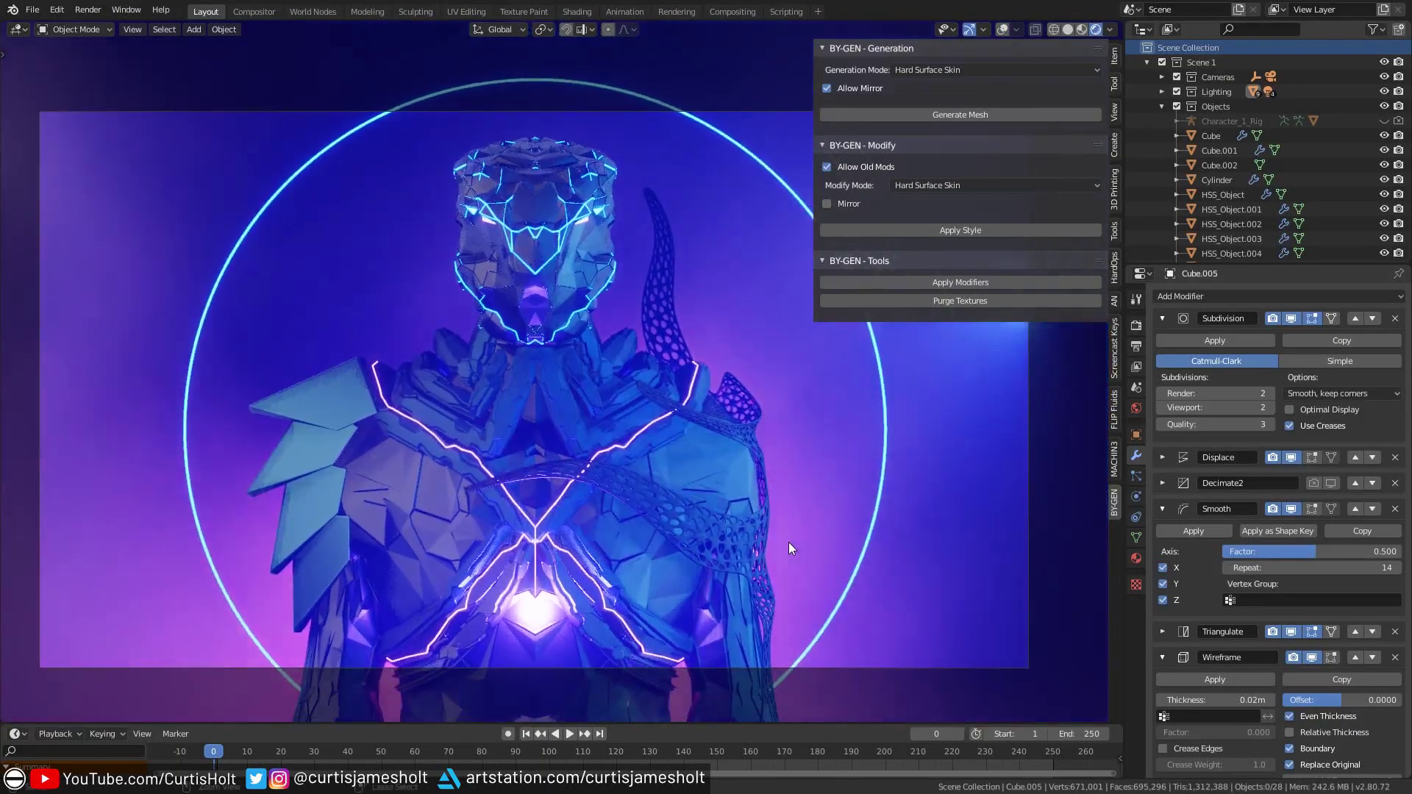